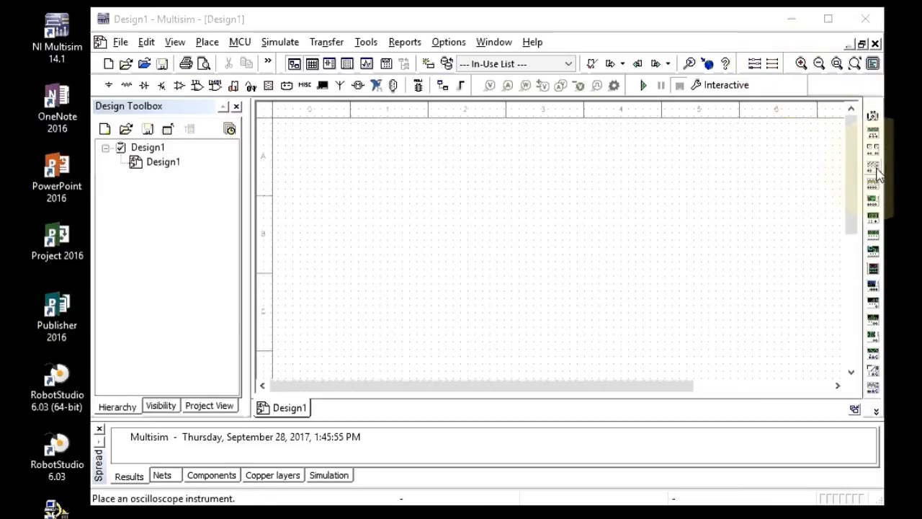
left_click(175, 43)
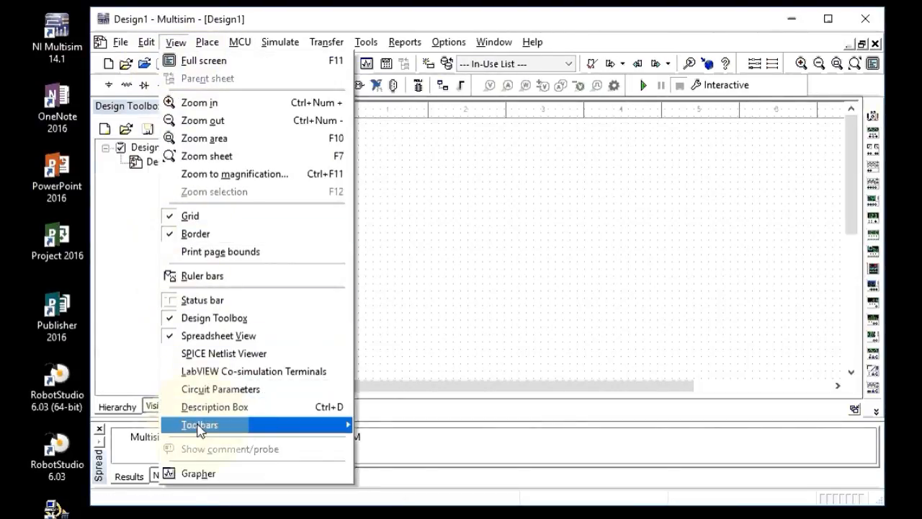
mouse_move(199, 428)
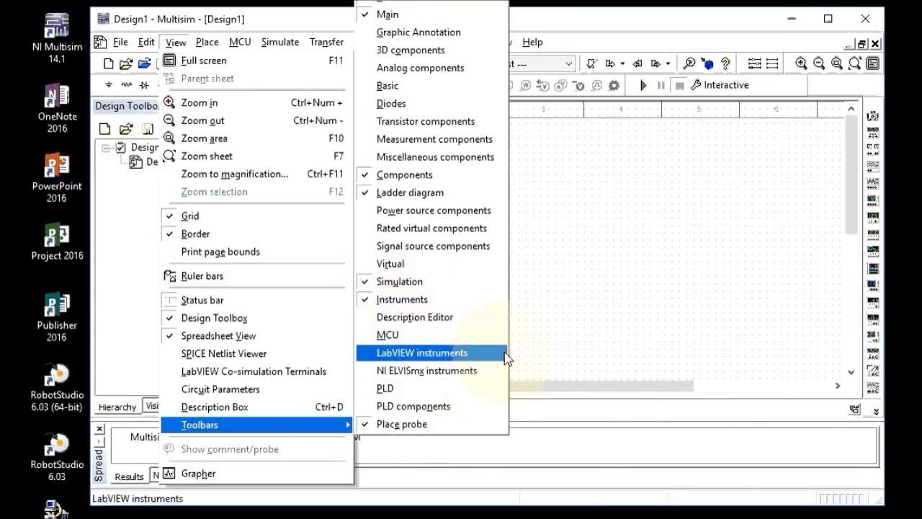
left_click(536, 353)
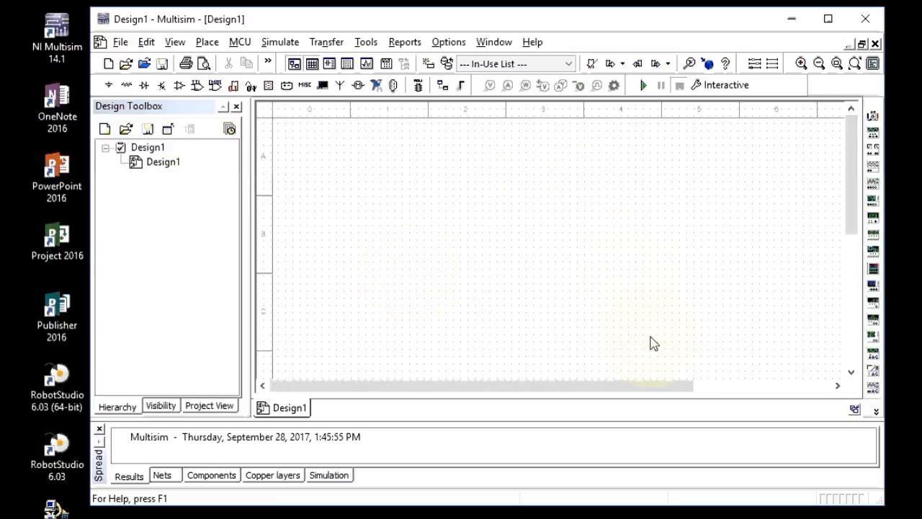
- Insert the title block example1.tb7 and place it in the lower-right corner of the schematic sheet
left_click_drag(651, 393, 793, 386)
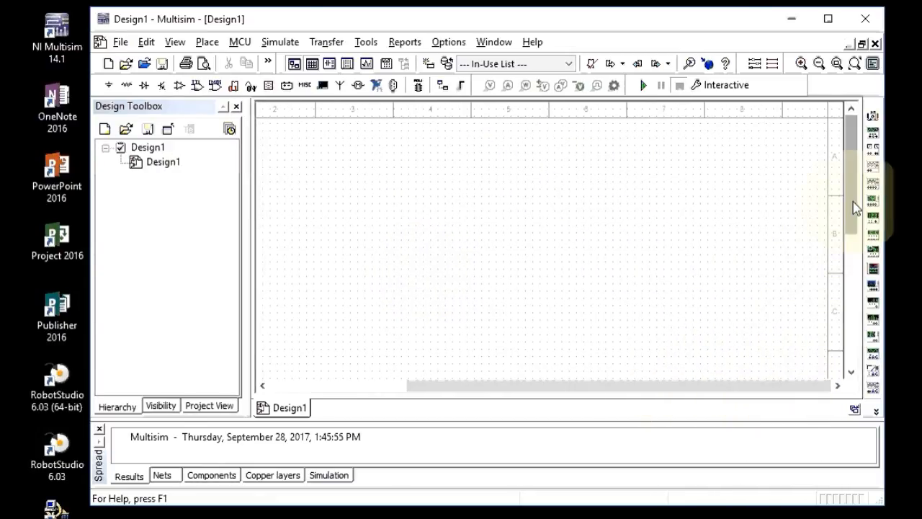
left_click_drag(855, 206, 848, 353)
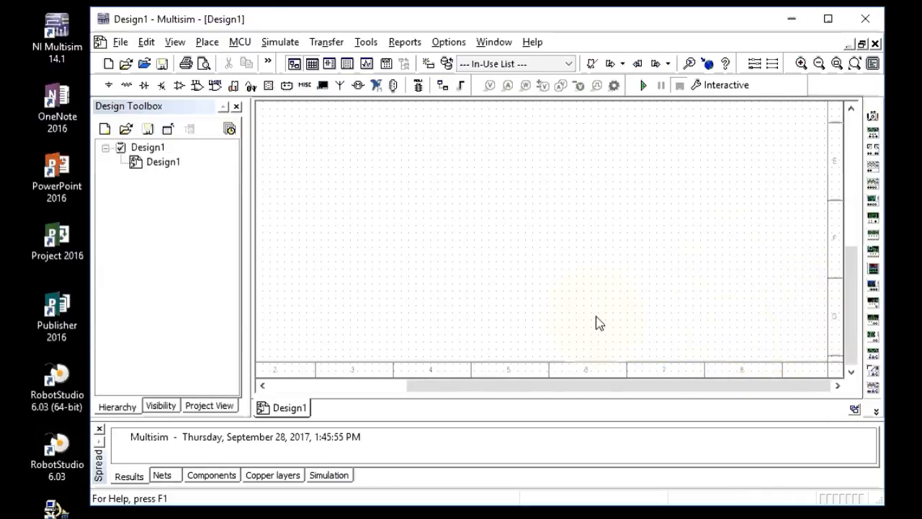
left_click(207, 43)
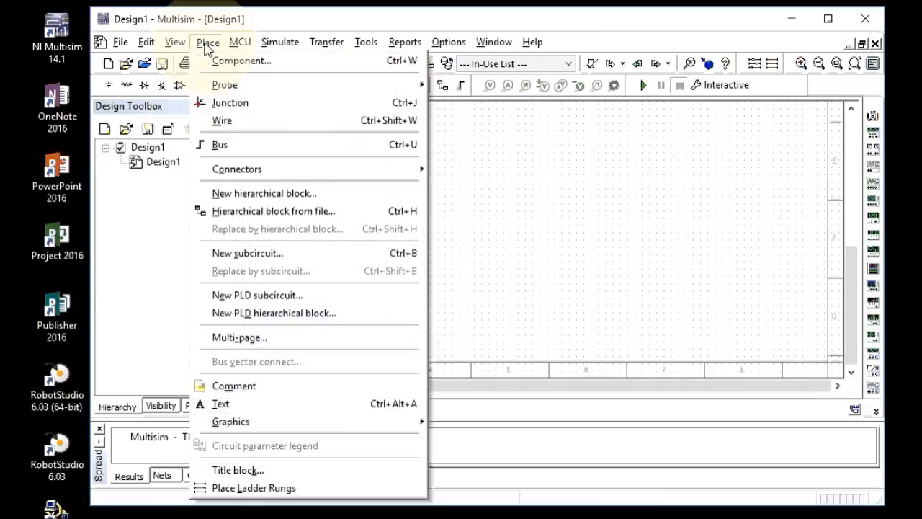
left_click(244, 470)
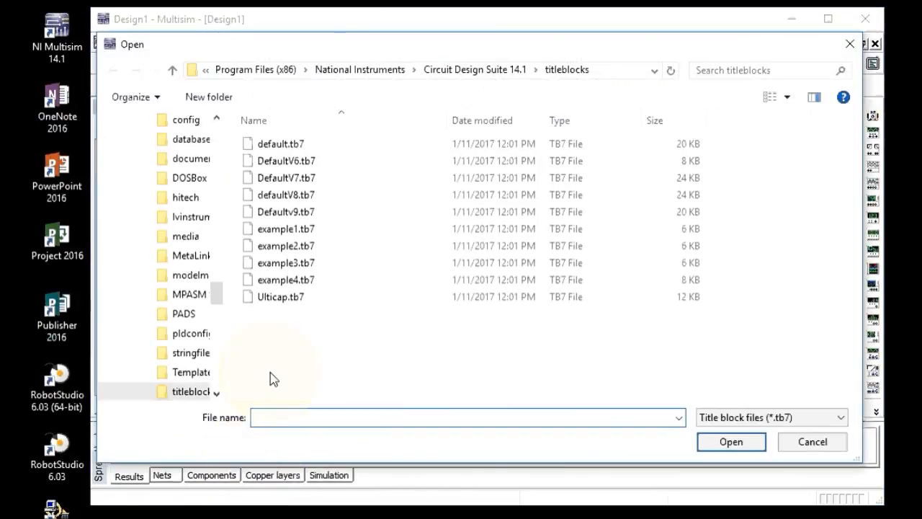
left_click(281, 231)
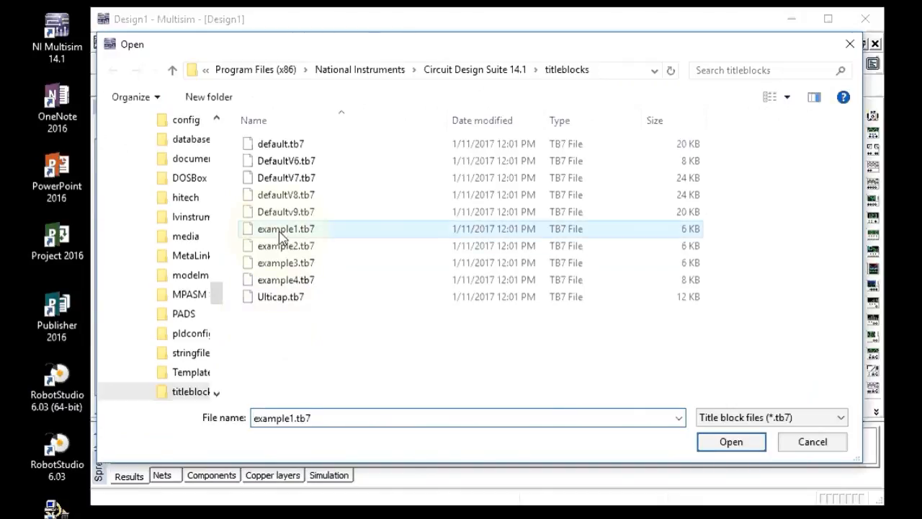
left_click(720, 444)
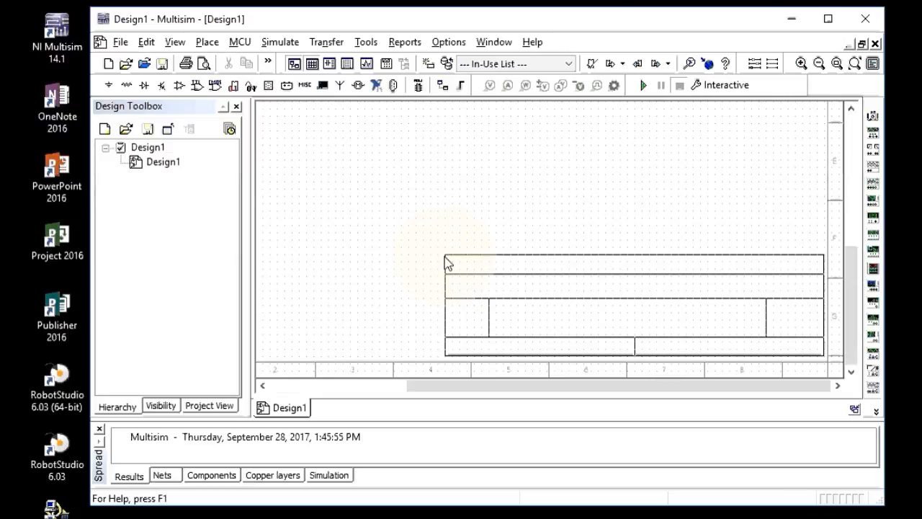
left_click(445, 261)
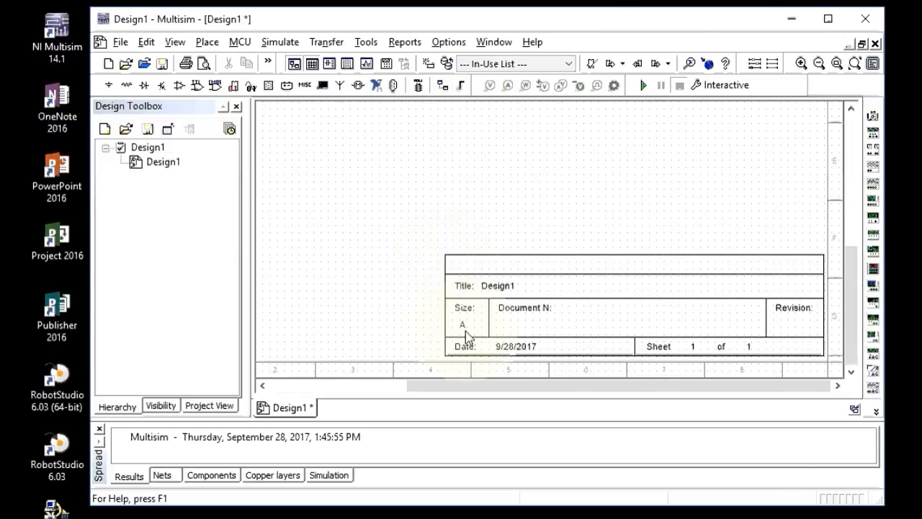
- Set the title block's title to "Example 1" and enter the author's full name as its document number
double_click(497, 289)
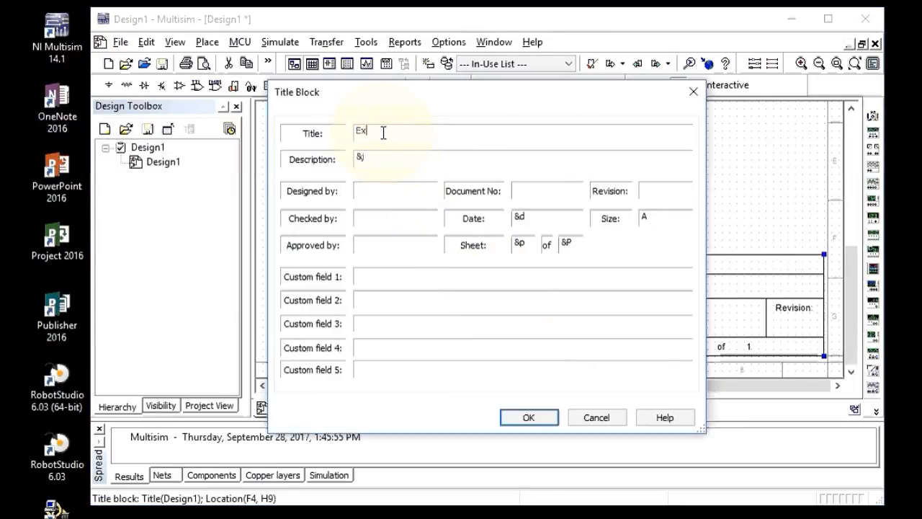
type("Example 1")
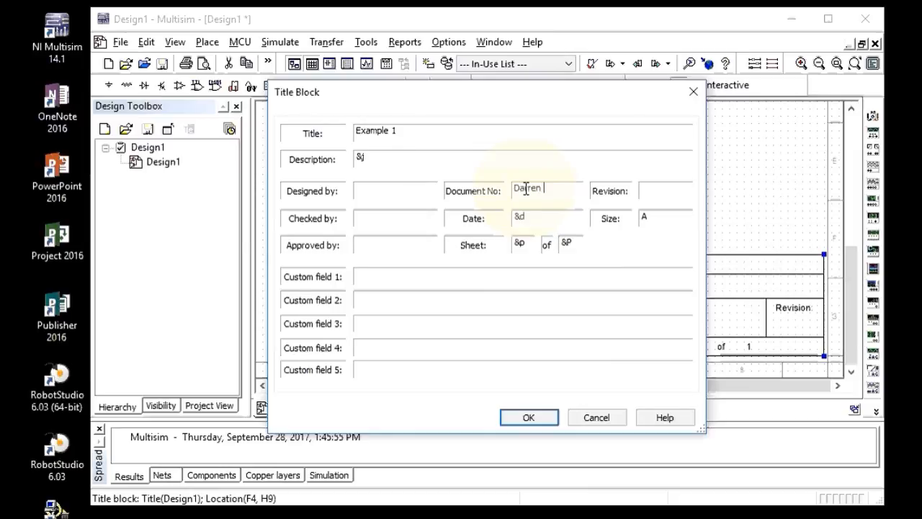
left_click(526, 188)
type("Darren Holmes")
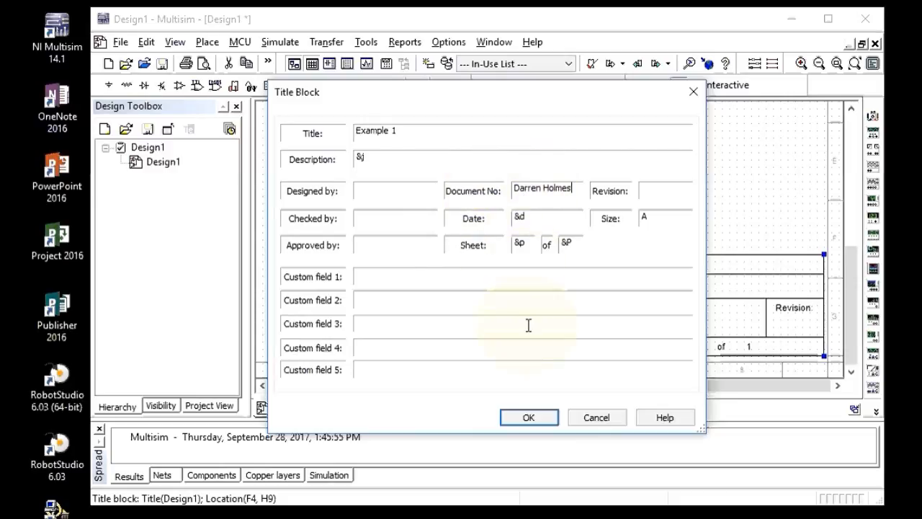
left_click(529, 421)
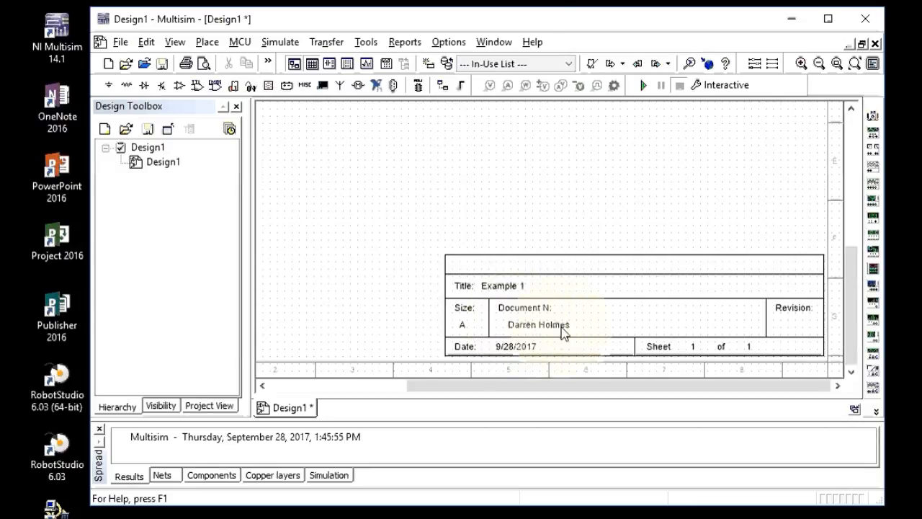
- Place a VCC supply from the POWER_SOURCES family of the Sources group near the upper-left corner of the sheet
left_click_drag(612, 393, 454, 392)
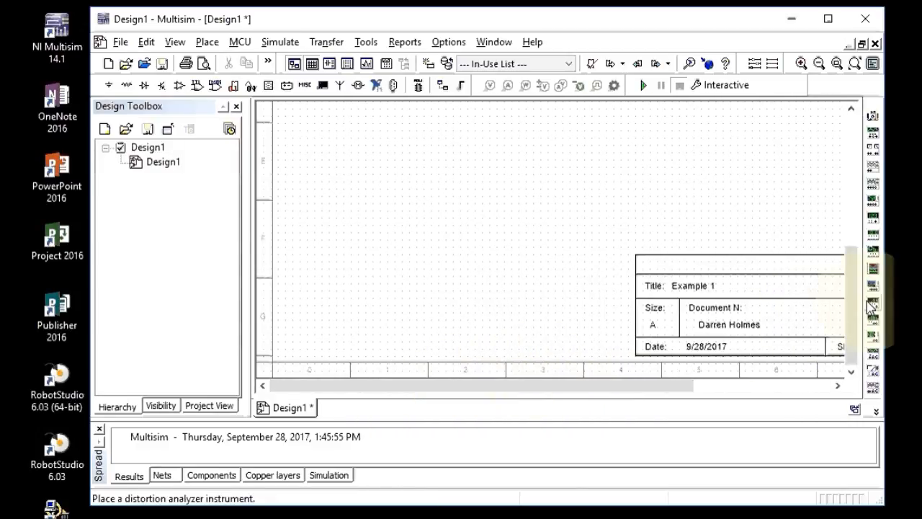
left_click_drag(852, 313, 839, 171)
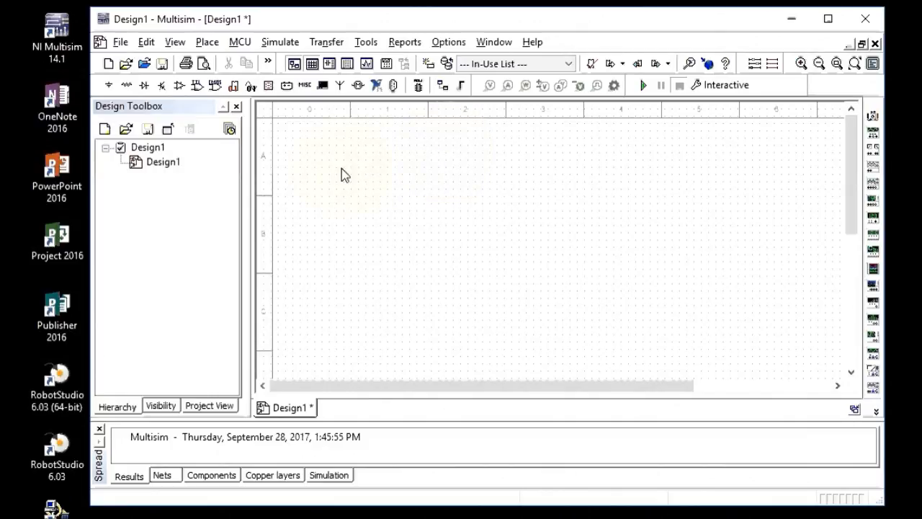
left_click(208, 43)
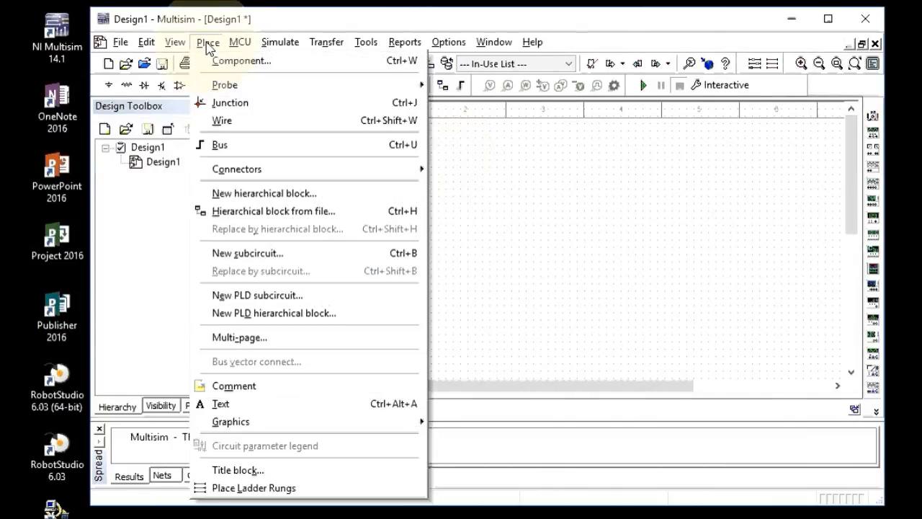
left_click(218, 61)
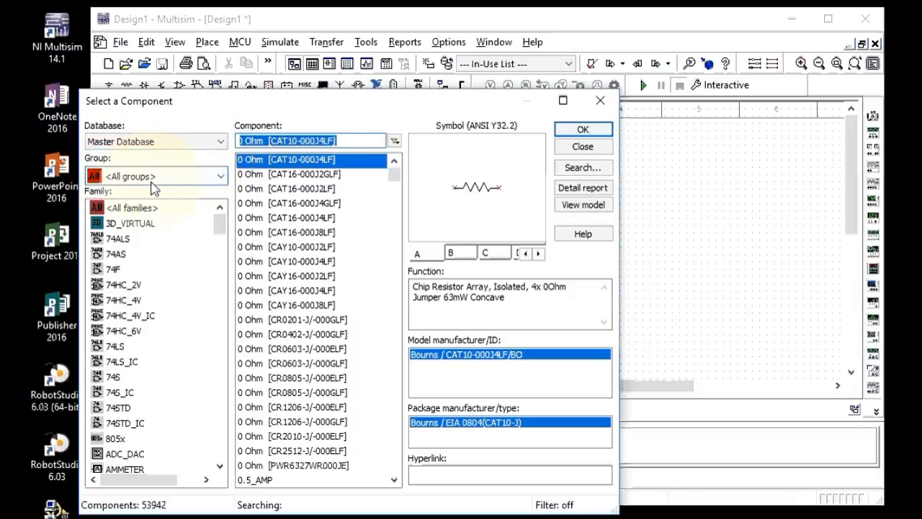
left_click(220, 177)
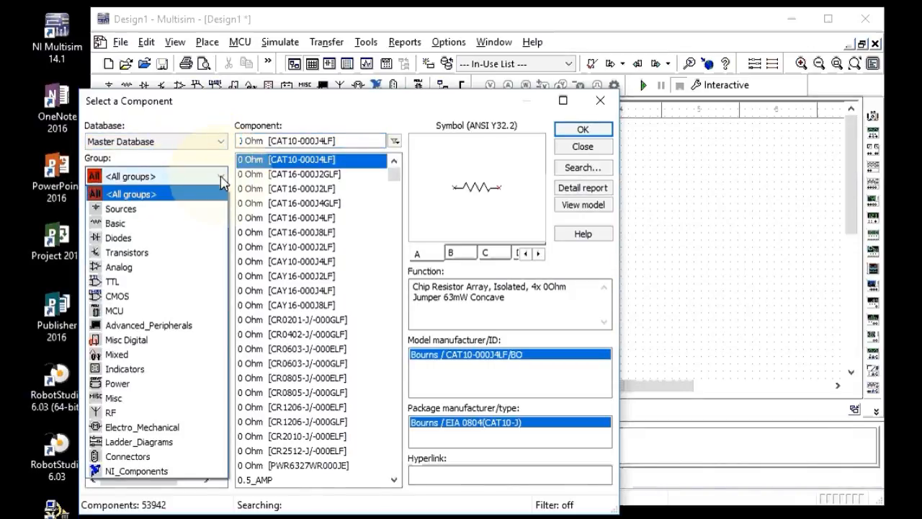
left_click(161, 208)
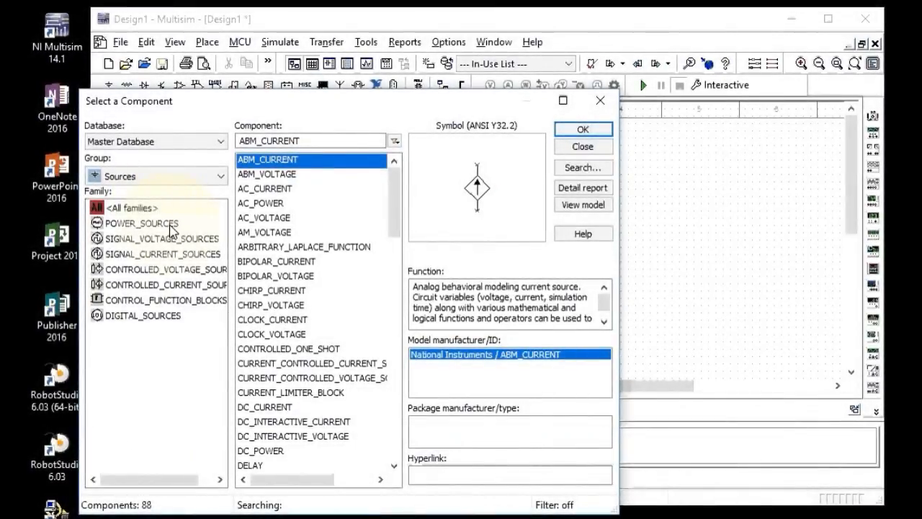
left_click(170, 225)
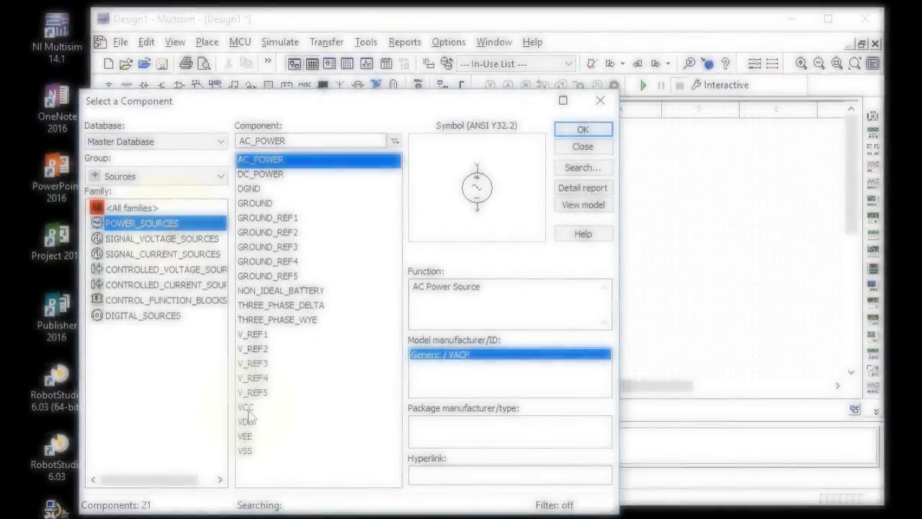
left_click(308, 407)
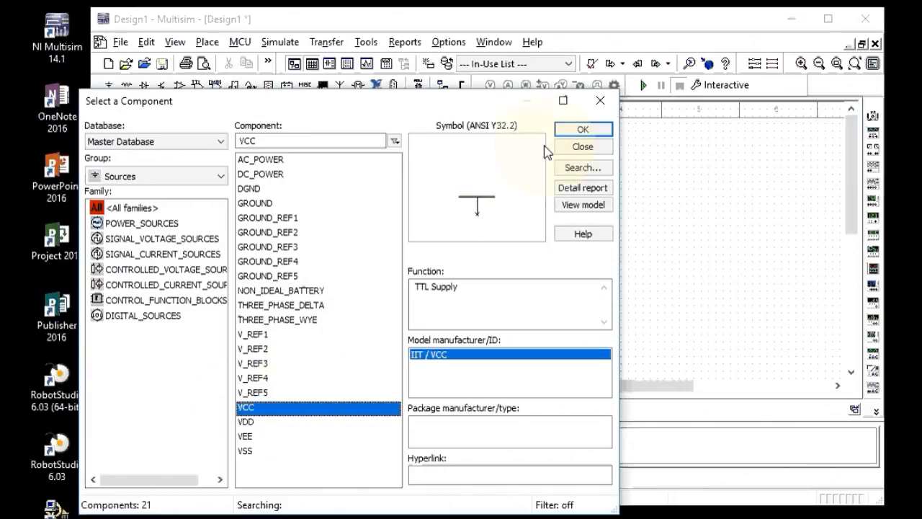
left_click(585, 130)
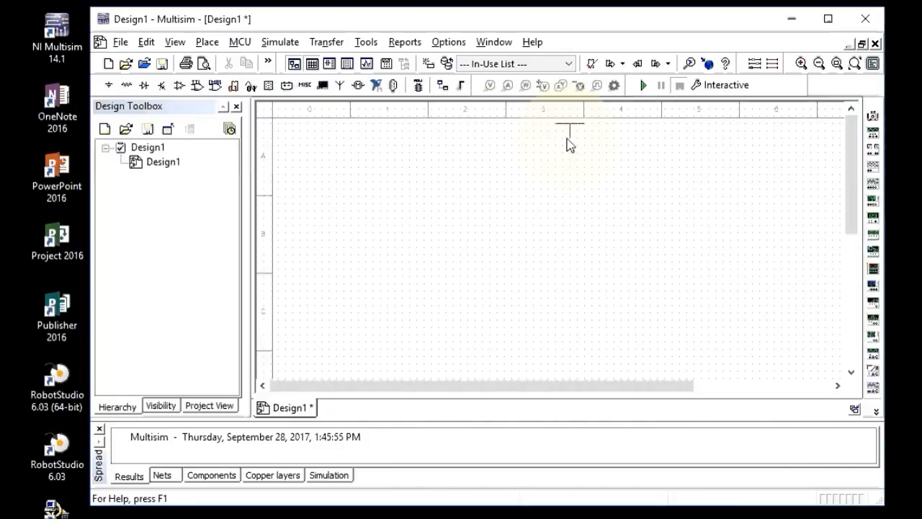
left_click(326, 164)
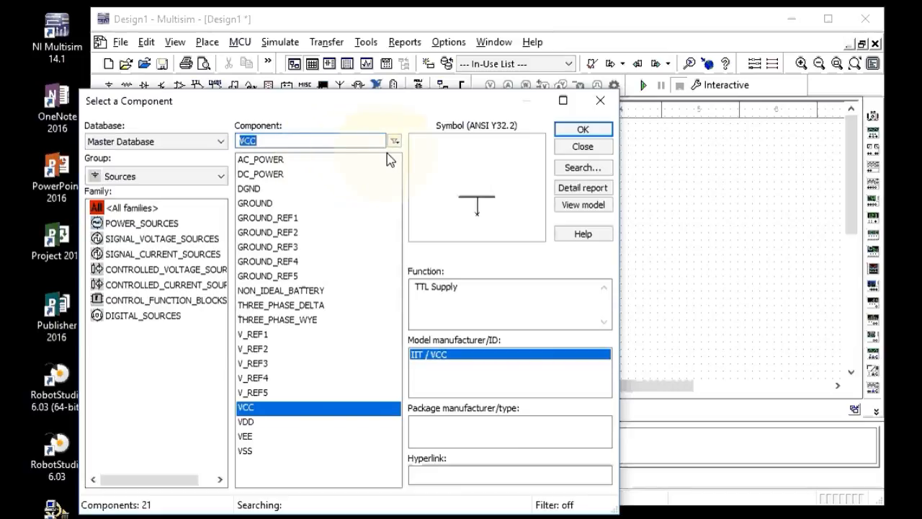
left_click(568, 147)
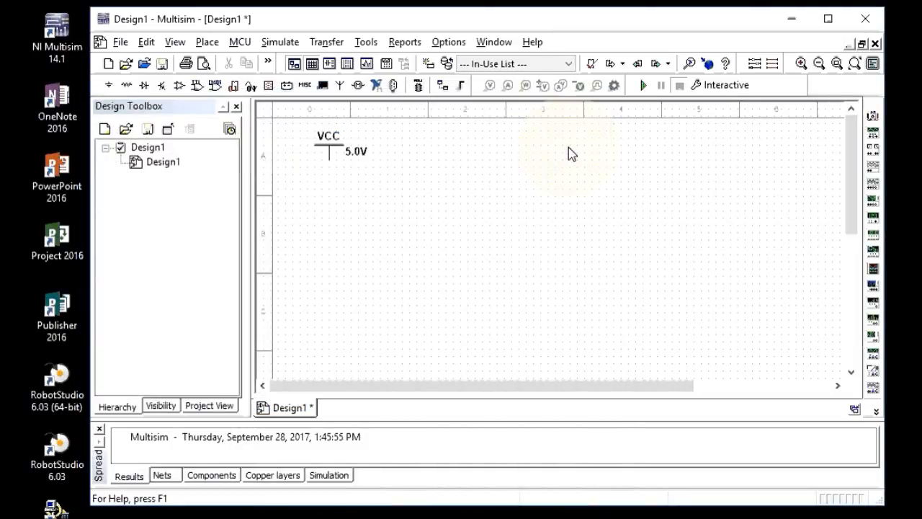
- Check the voltage setting in the properties of the VCC supply
double_click(352, 158)
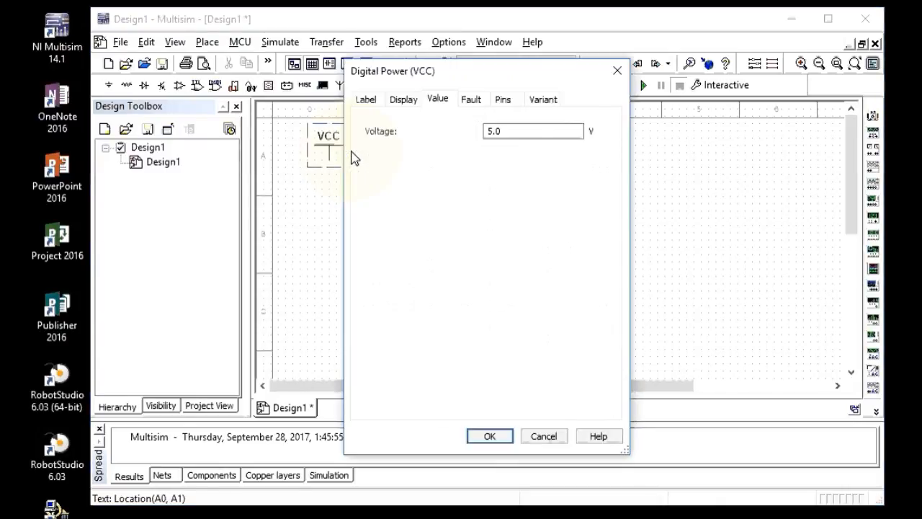
left_click(504, 134)
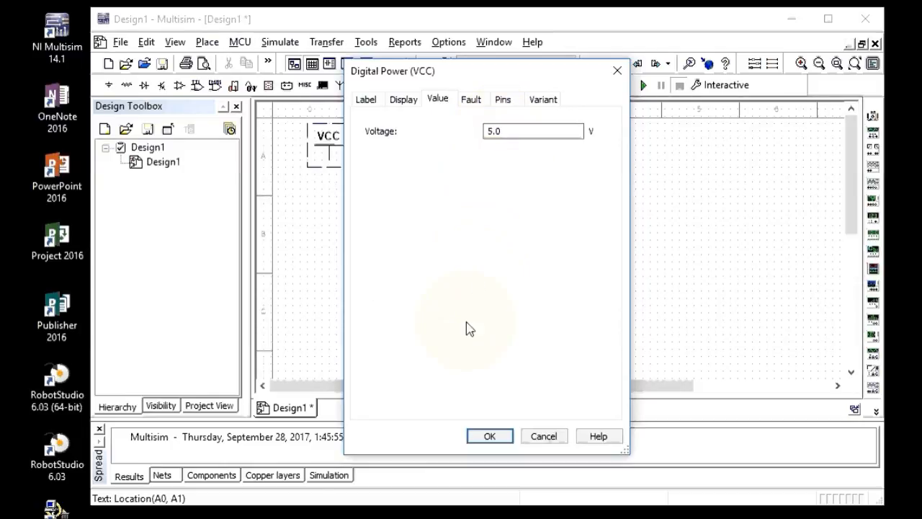
left_click(498, 438)
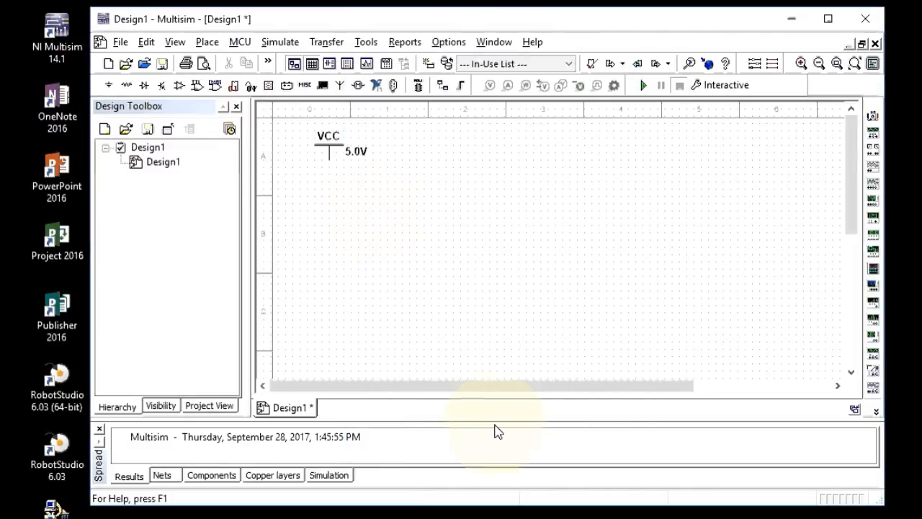
- Place a GROUND component from the power sources well below and to the right of VCC, in column 4 of the sheet
left_click(207, 42)
left_click(231, 59)
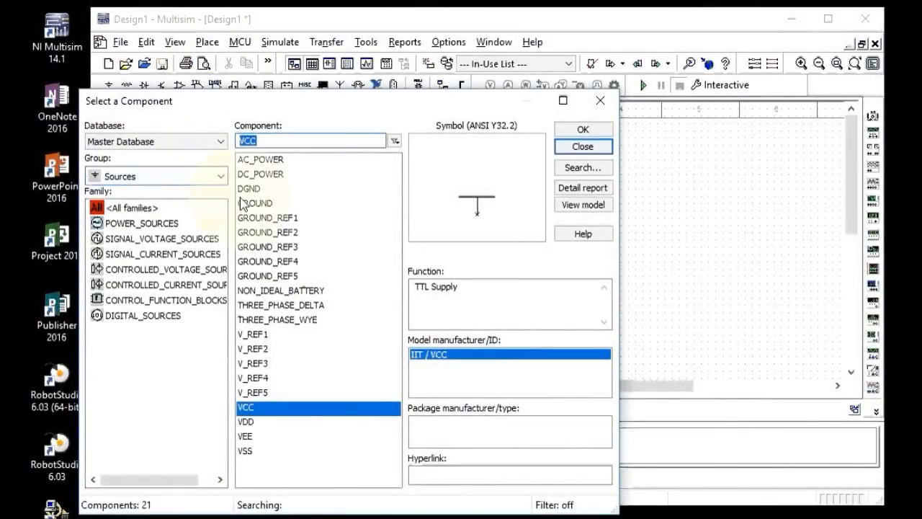
left_click(256, 203)
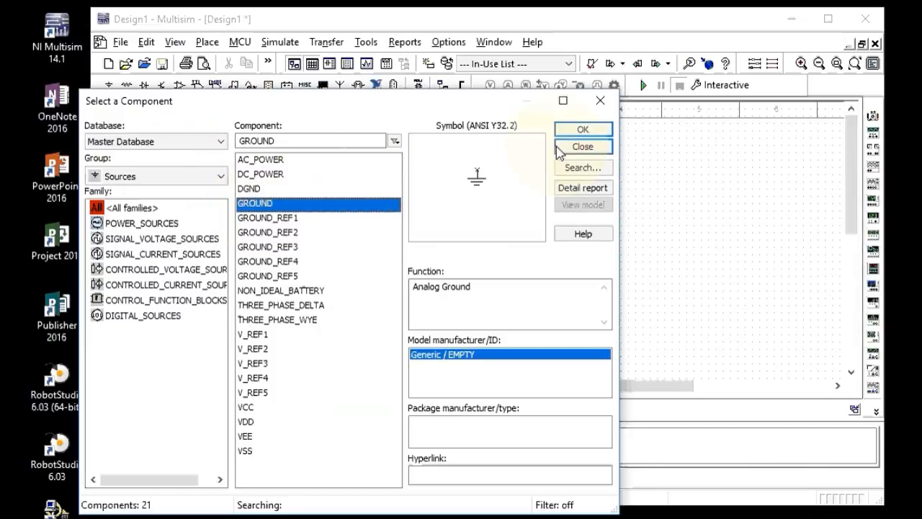
left_click(582, 129)
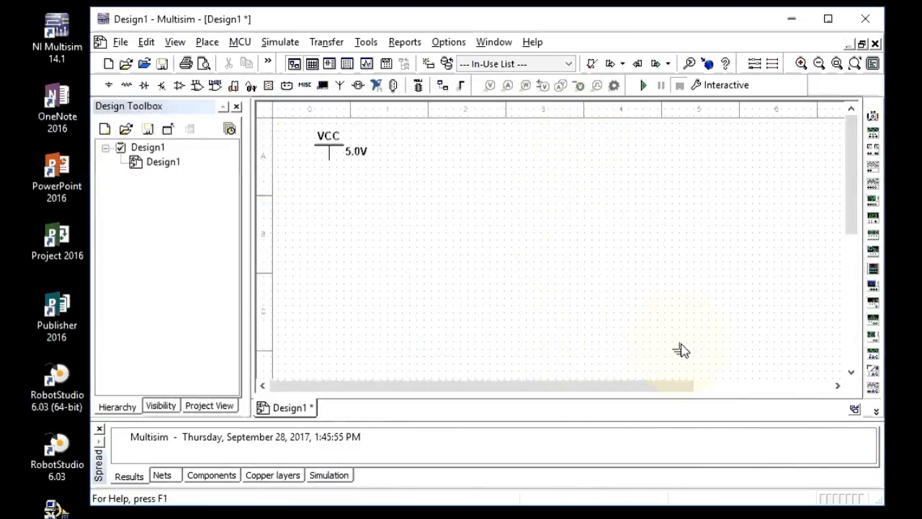
left_click(648, 354)
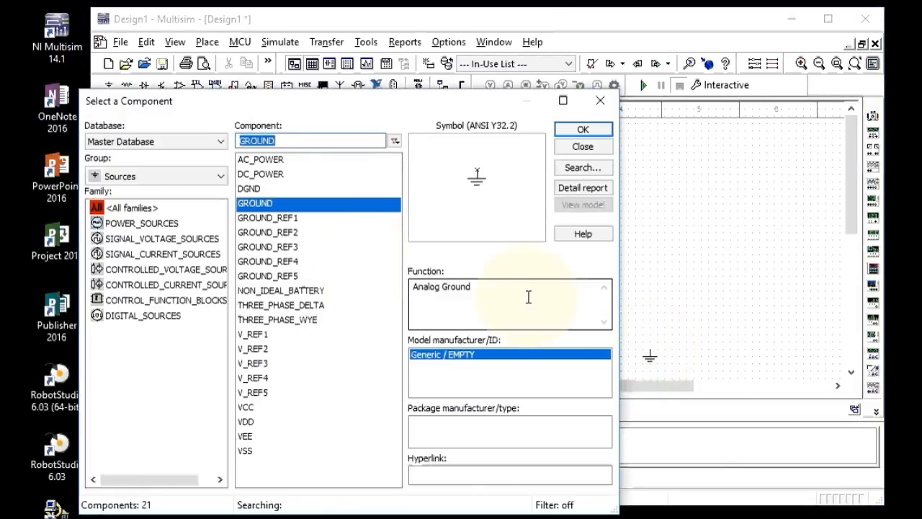
- Place a DIPSW1 switch from the SWITCH family of the Basic group below and to the right of VCC
left_click(221, 176)
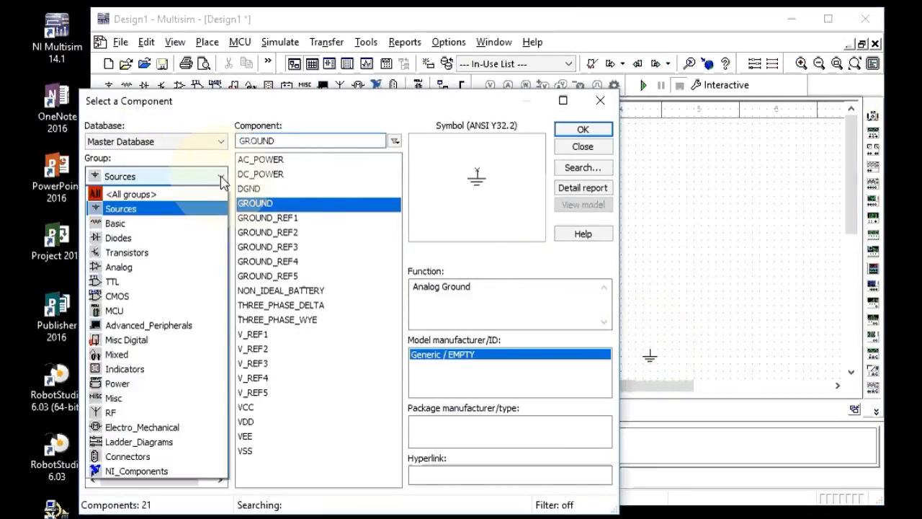
left_click(199, 224)
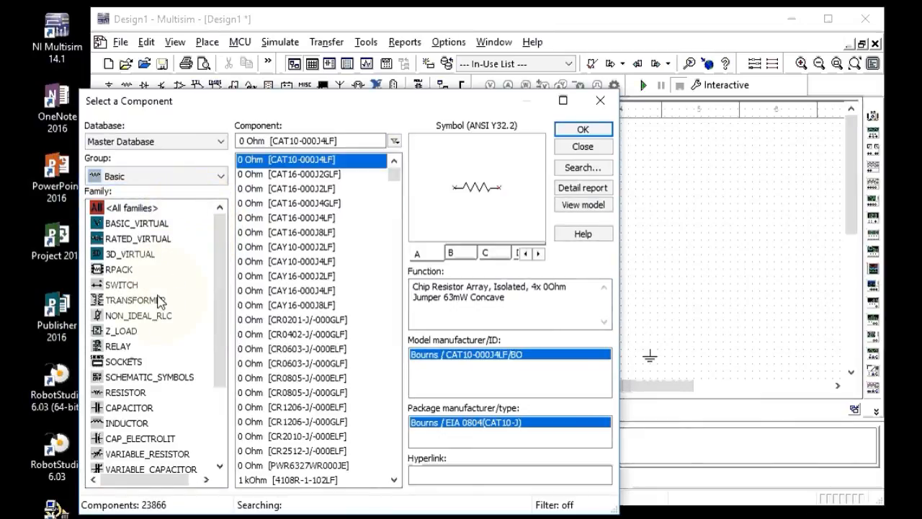
left_click(124, 291)
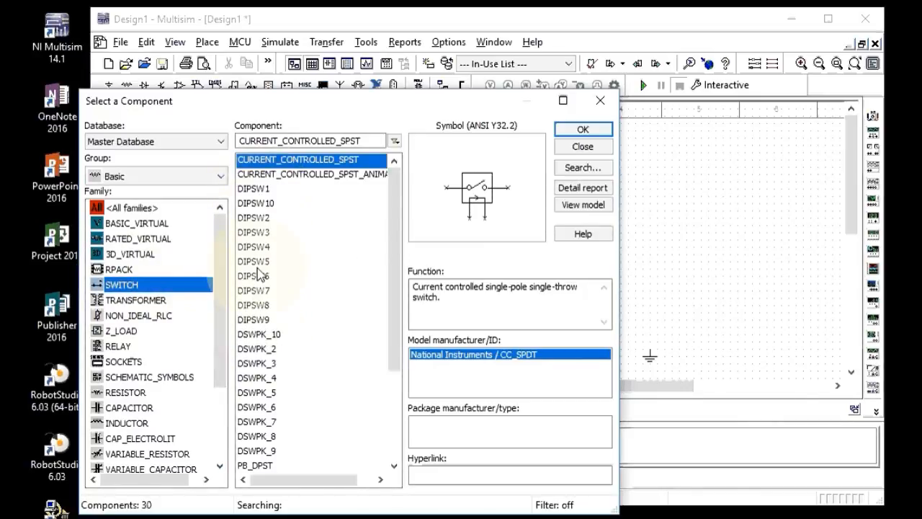
left_click(254, 189)
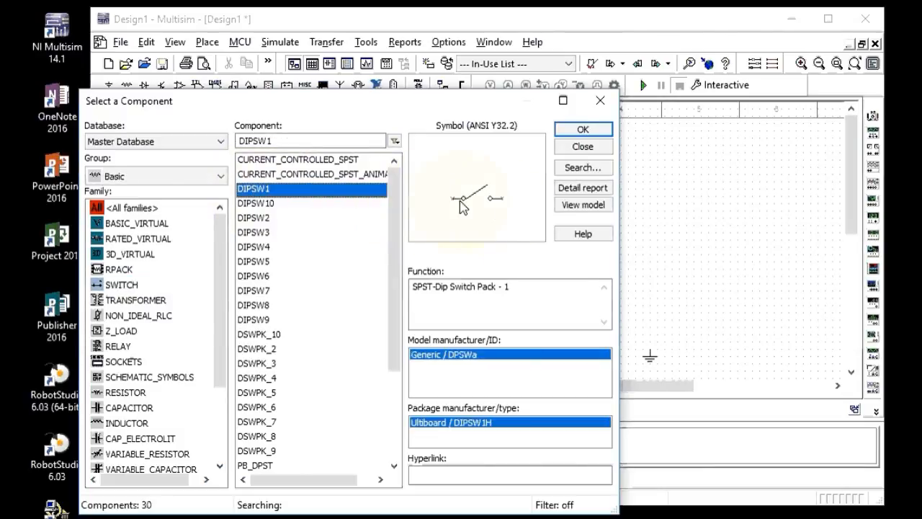
left_click(571, 131)
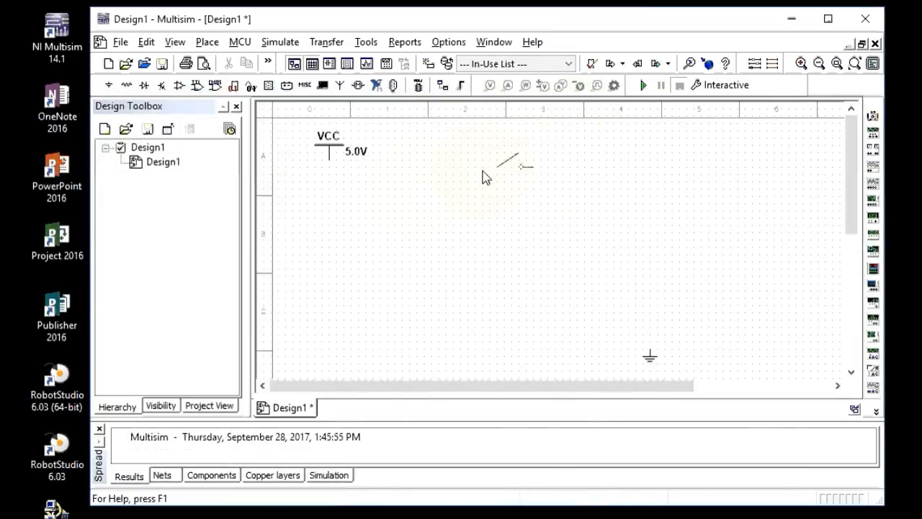
left_click(380, 211)
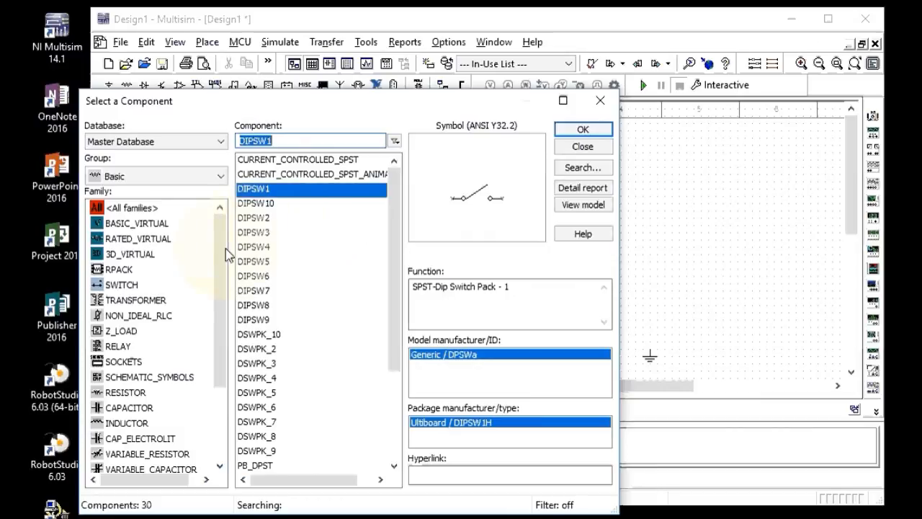
- Place a 330 Ω resistor from the RESISTOR family to the right of switch S1, level with it
left_click(126, 393)
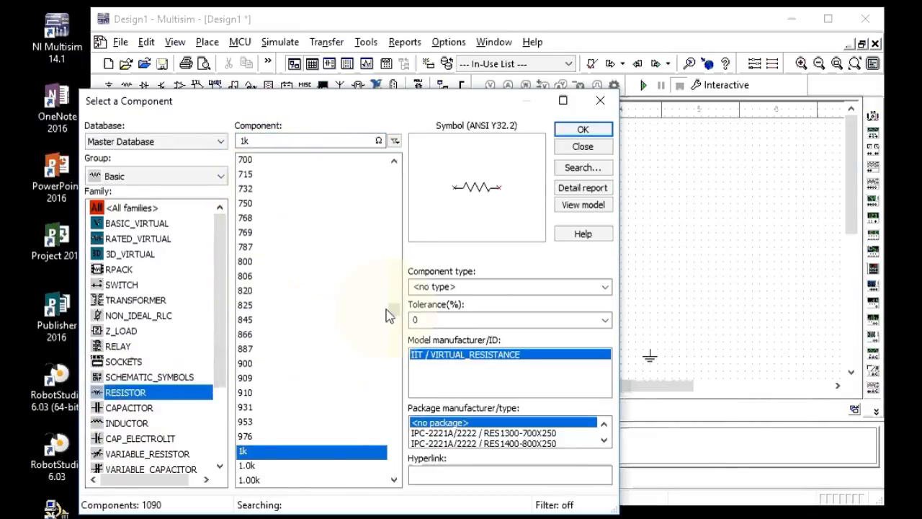
left_click_drag(395, 315, 395, 291)
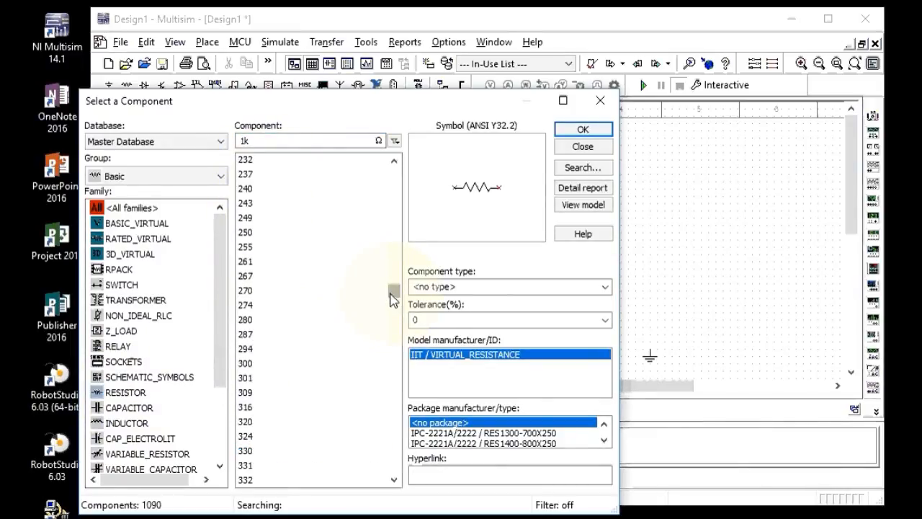
left_click(245, 452)
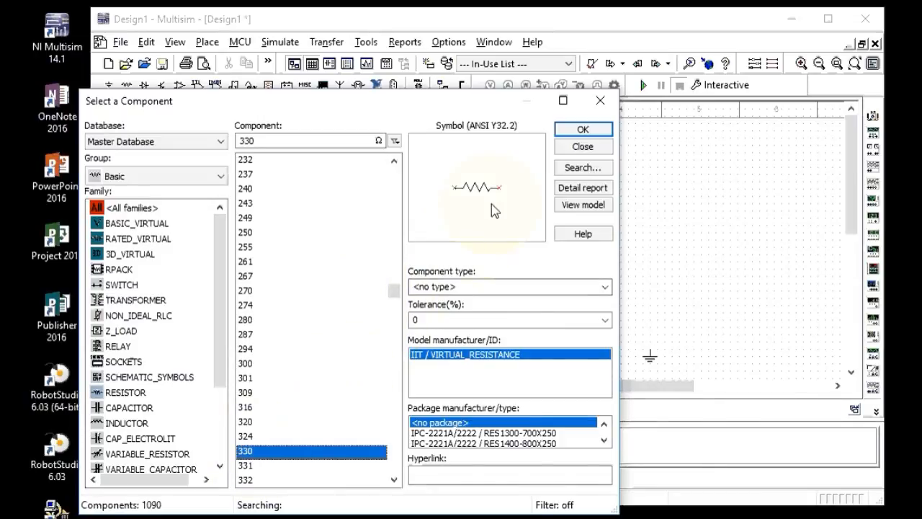
left_click(584, 129)
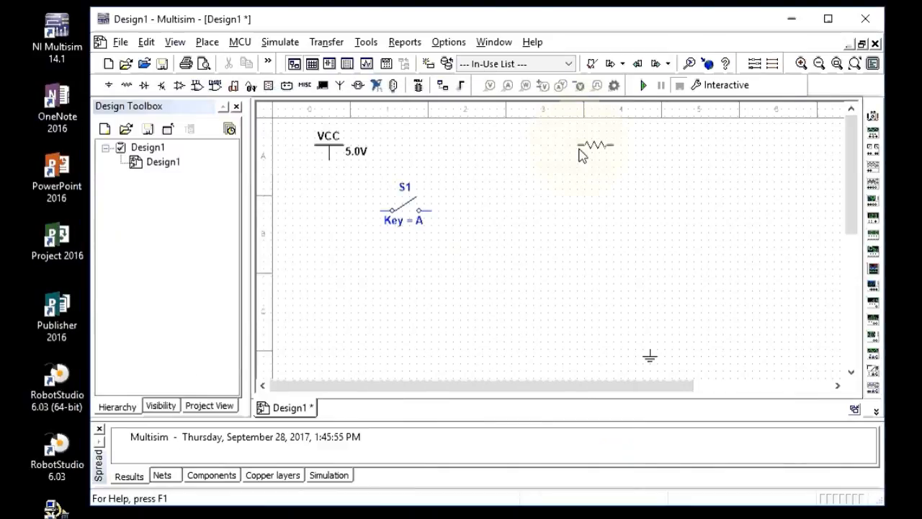
left_click(502, 222)
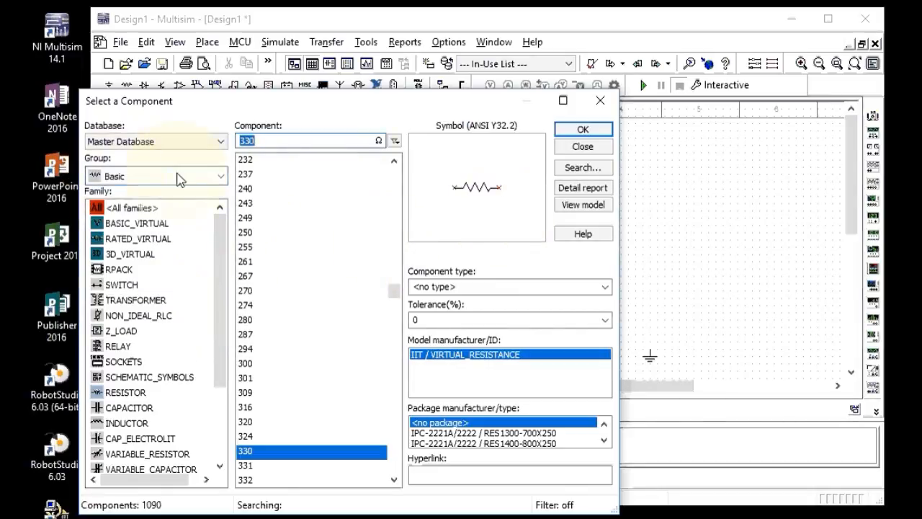
- Place an LED_red from the LED family of the Diodes group below and to the right of resistor R1
left_click(221, 179)
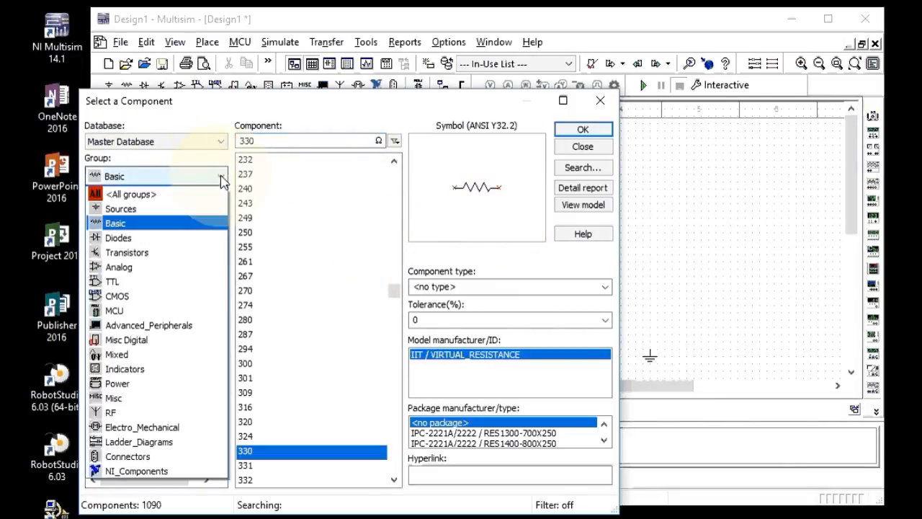
left_click(126, 241)
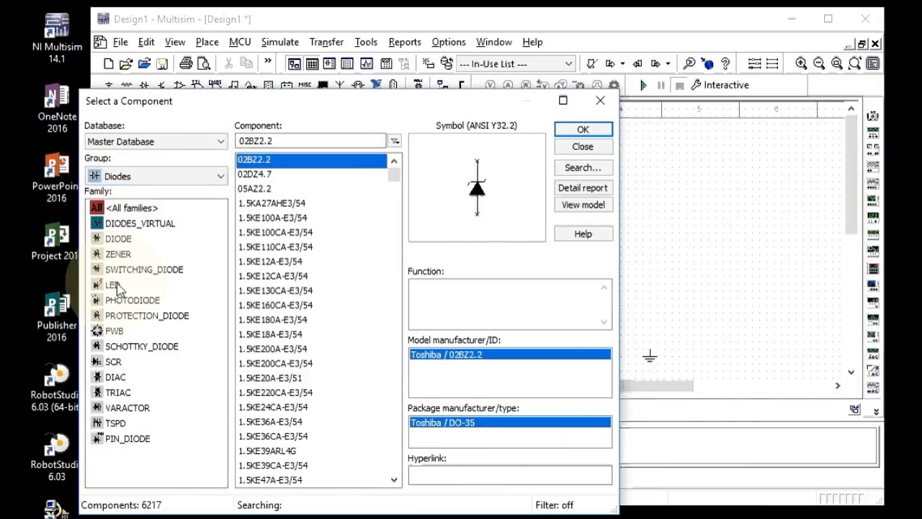
left_click(113, 287)
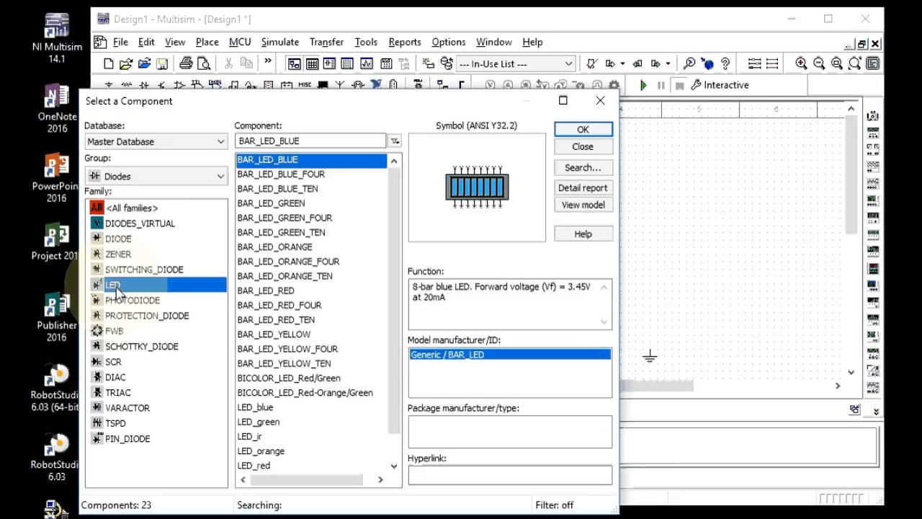
left_click(256, 467)
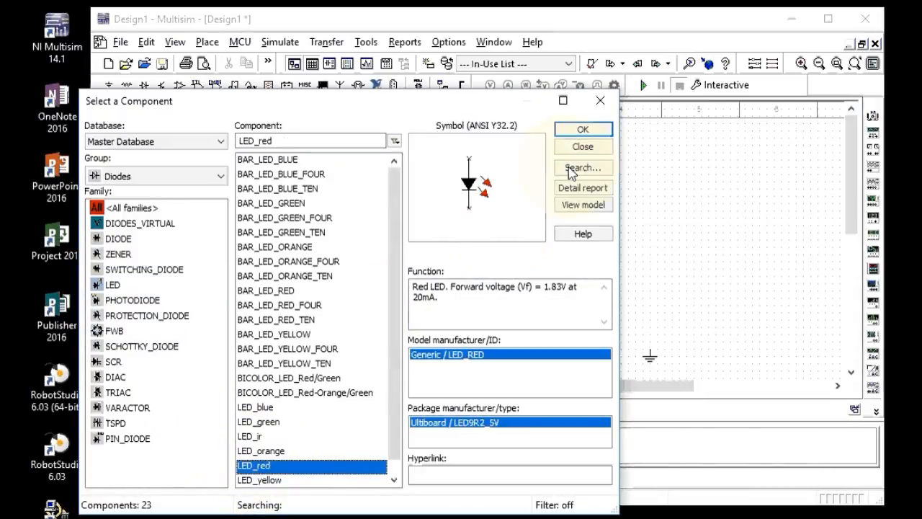
left_click(583, 130)
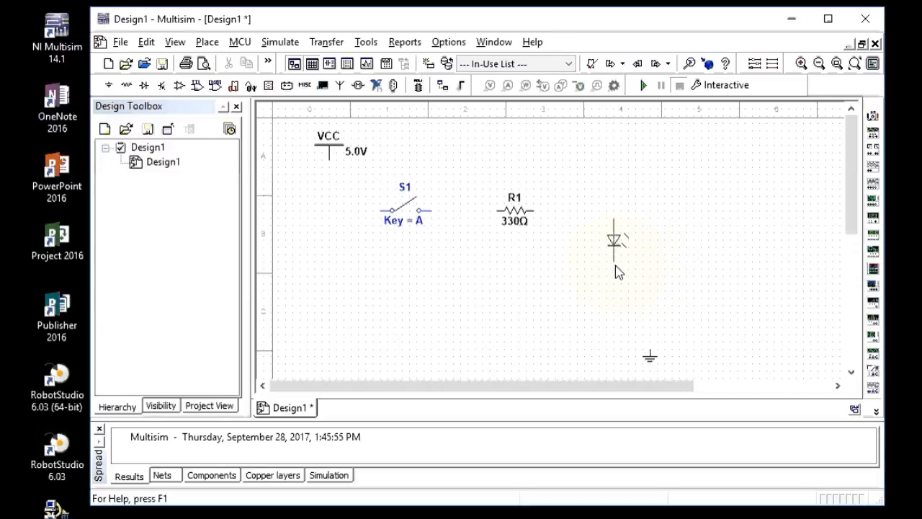
left_click(616, 271)
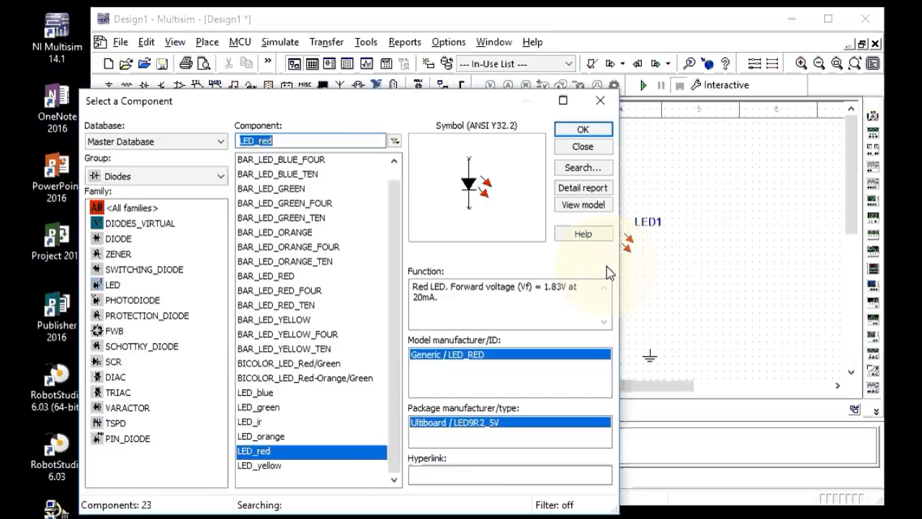
- Place a VOLTMETER_V from the VOLTMETER family of the Indicators group just to the right of LED1
left_click(222, 177)
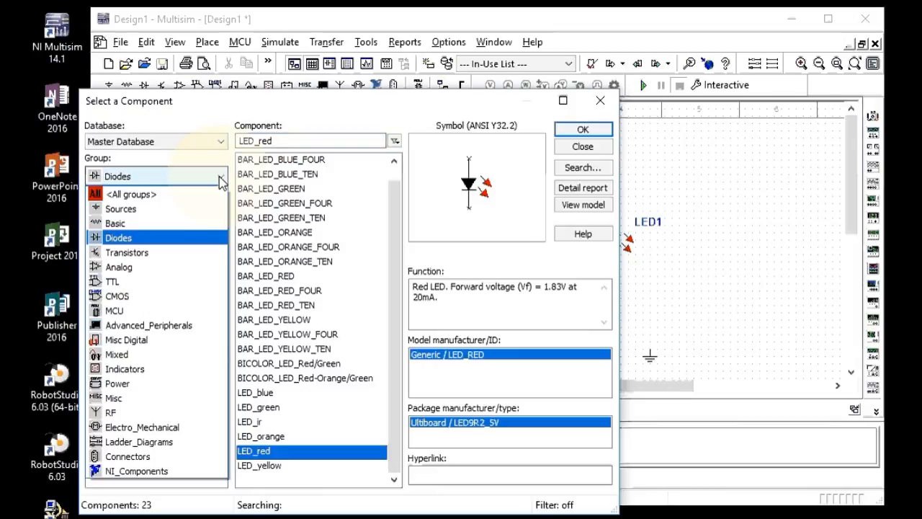
left_click(146, 370)
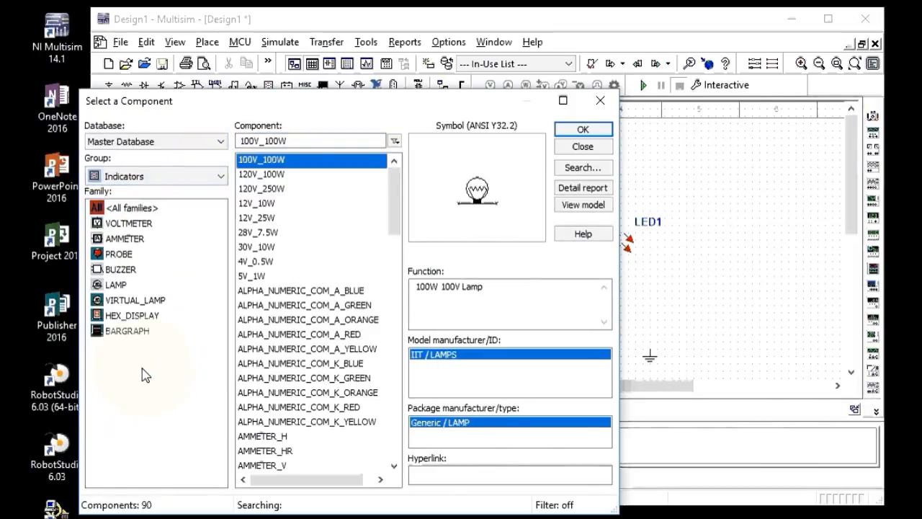
left_click(133, 228)
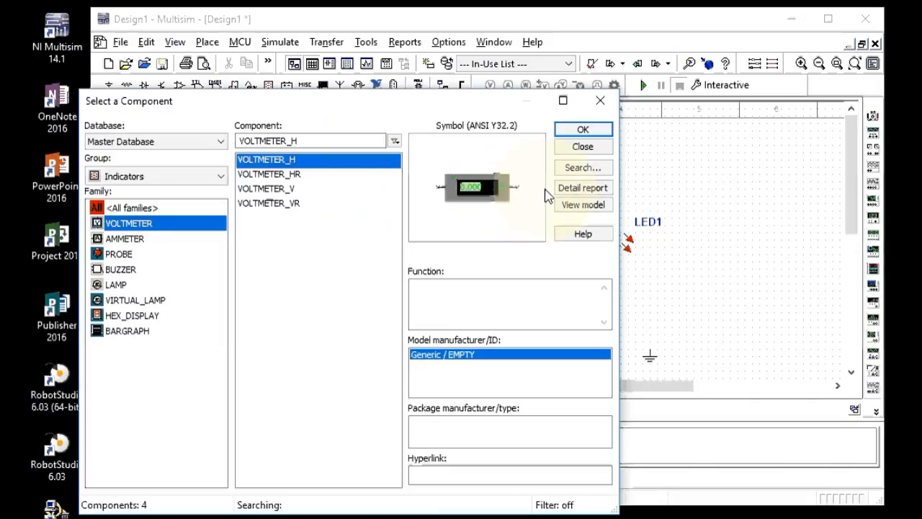
left_click(268, 189)
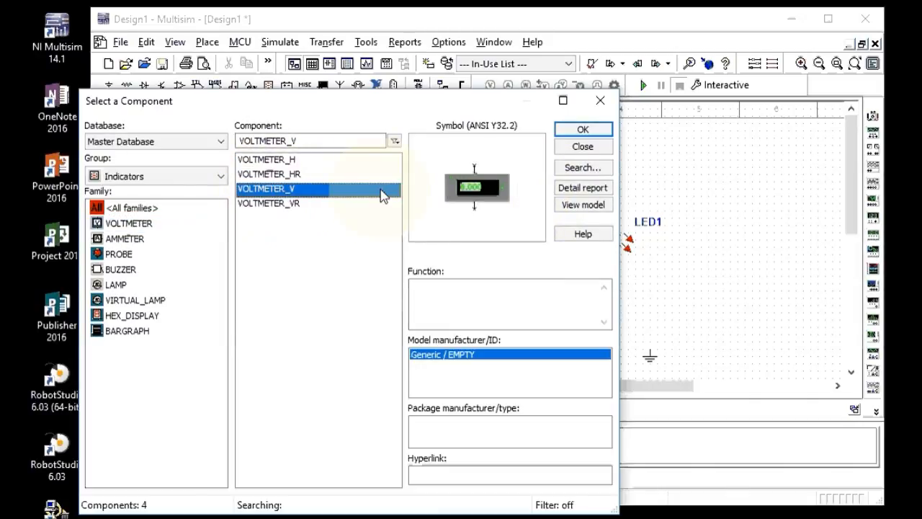
left_click(583, 129)
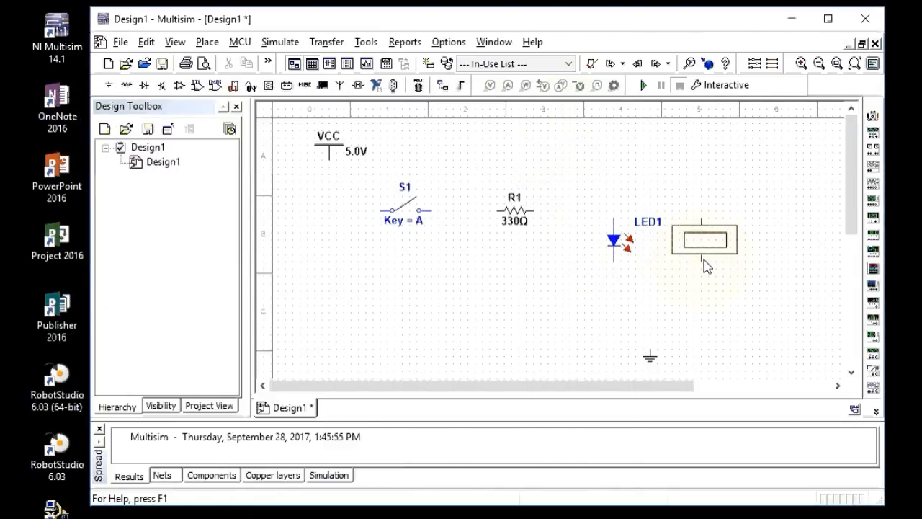
left_click(704, 260)
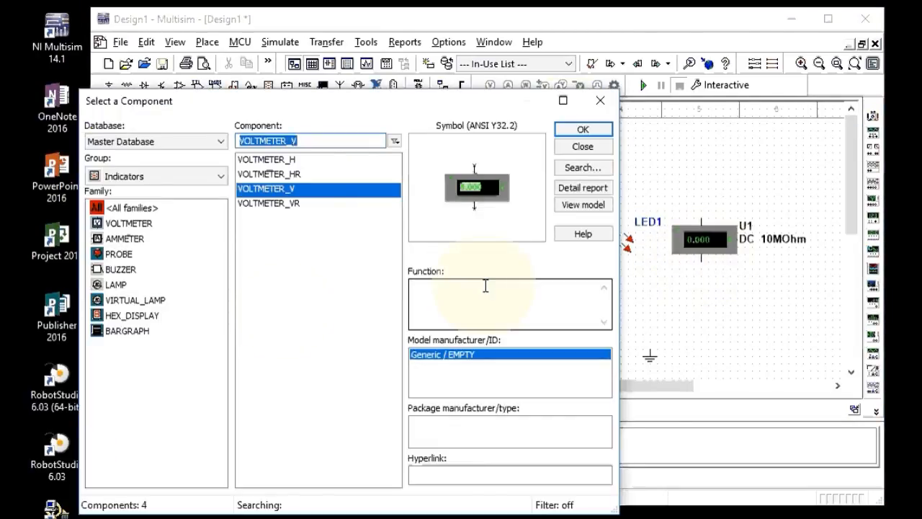
- Place an AMMETER_V from the AMMETER family directly below LED1 and finish adding components
left_click(128, 241)
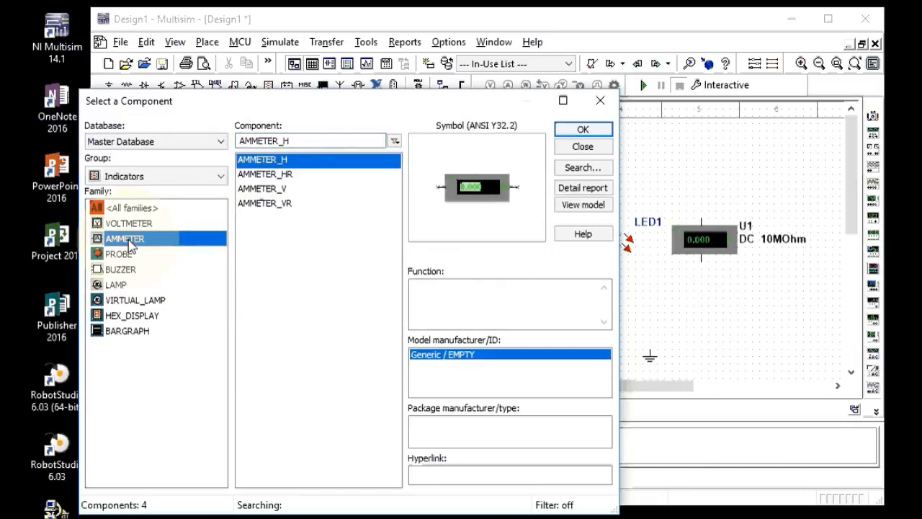
left_click(321, 191)
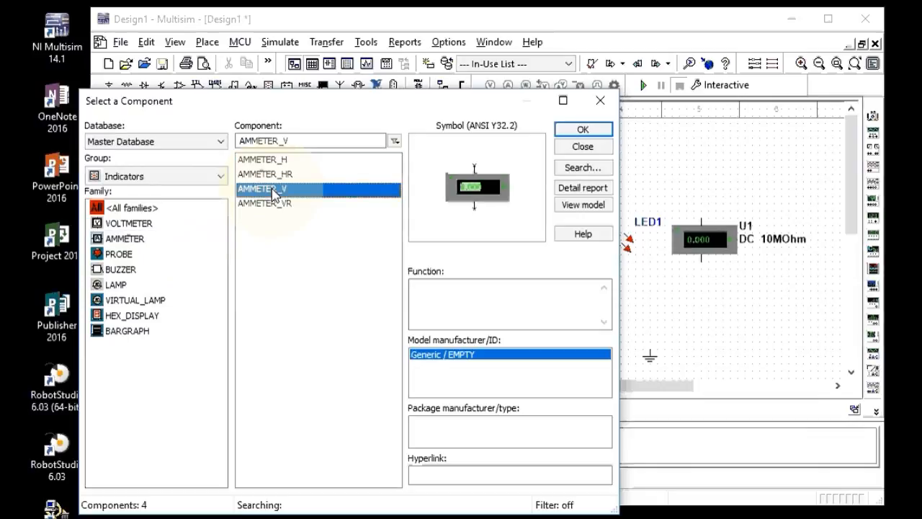
left_click(579, 130)
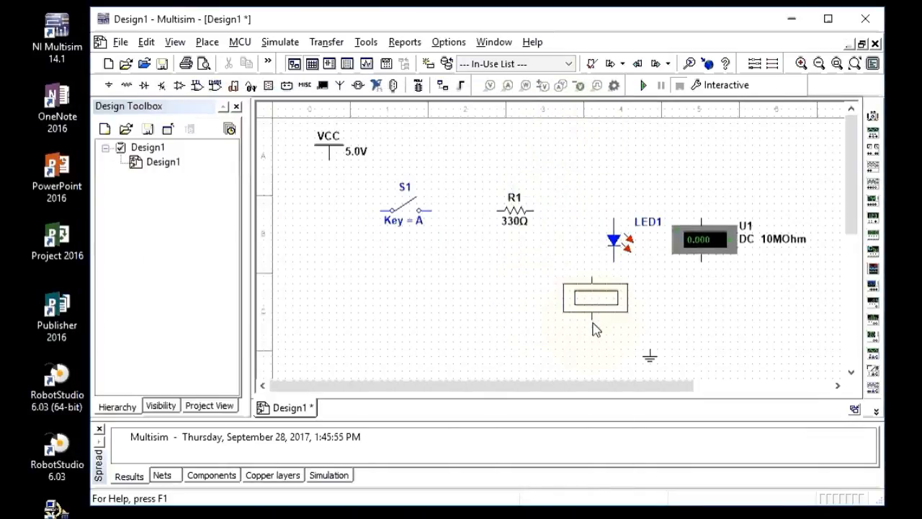
left_click(614, 324)
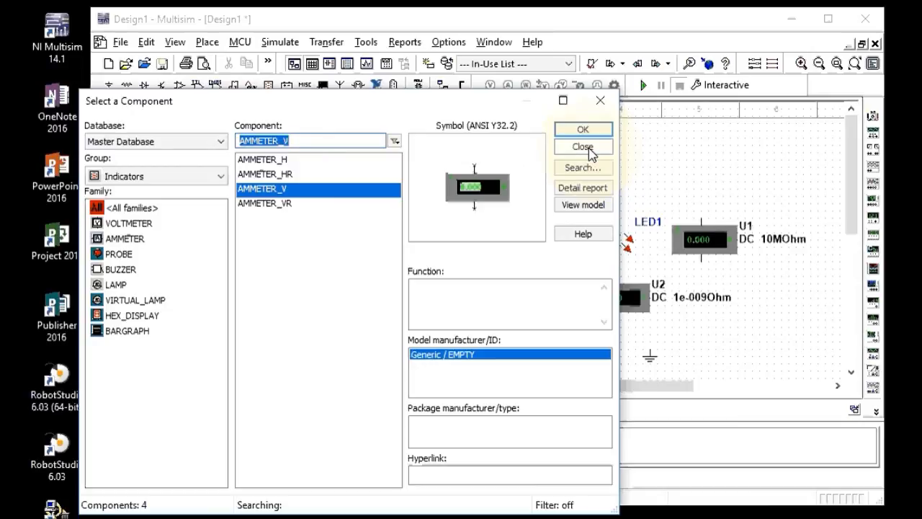
left_click(583, 147)
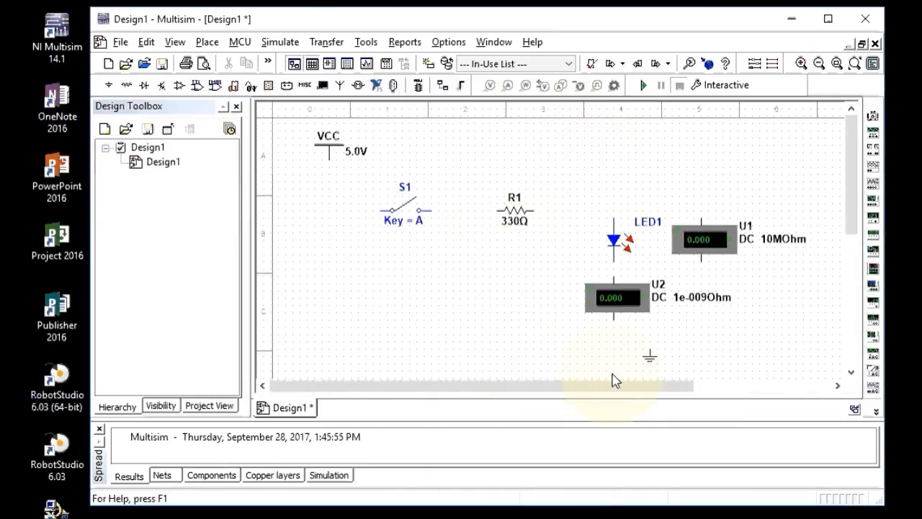
- Move the ground symbol left so it lines up directly beneath ammeter U2
left_click(650, 365)
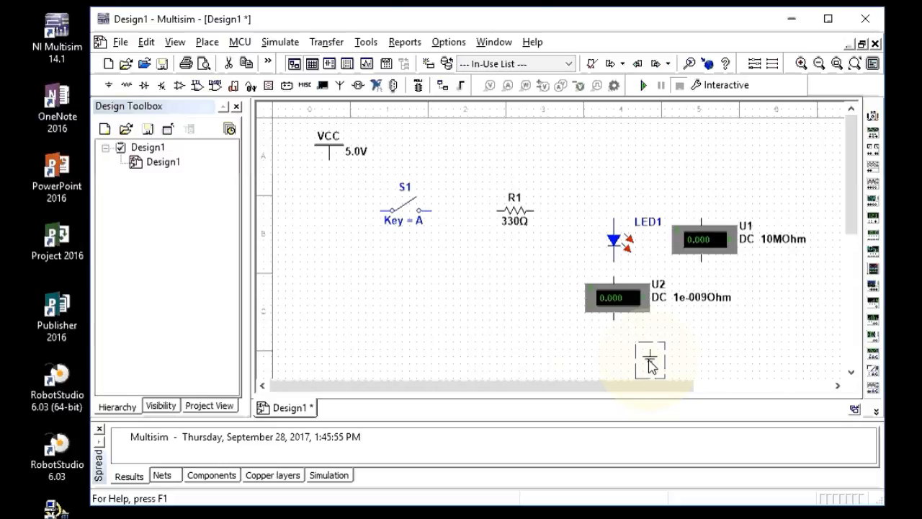
left_click_drag(649, 360, 614, 365)
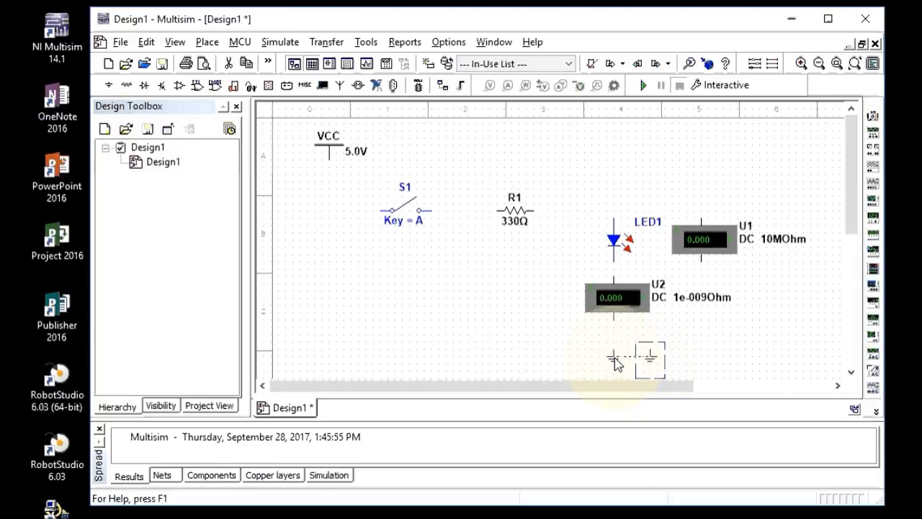
left_click(669, 359)
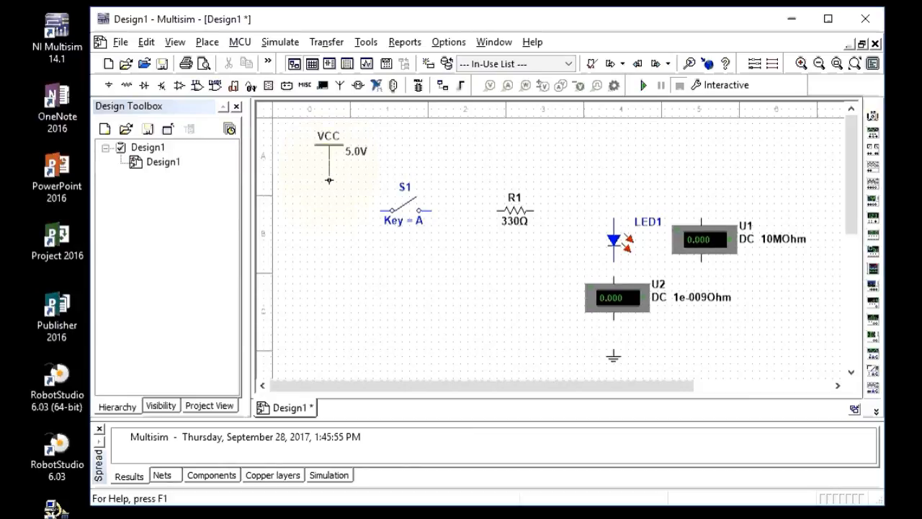
- Wire VCC in series through switch S1 and resistor R1 to the upper terminal of LED1
left_click(329, 180)
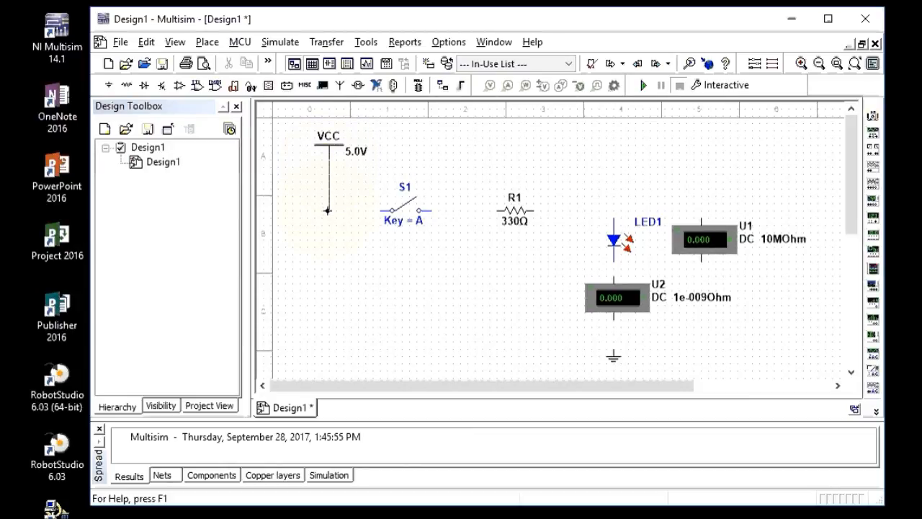
left_click(376, 209)
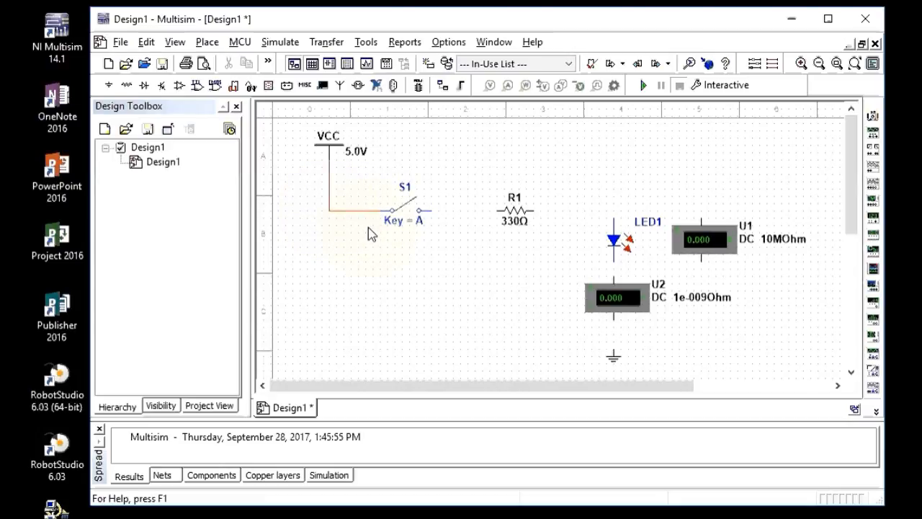
left_click(434, 212)
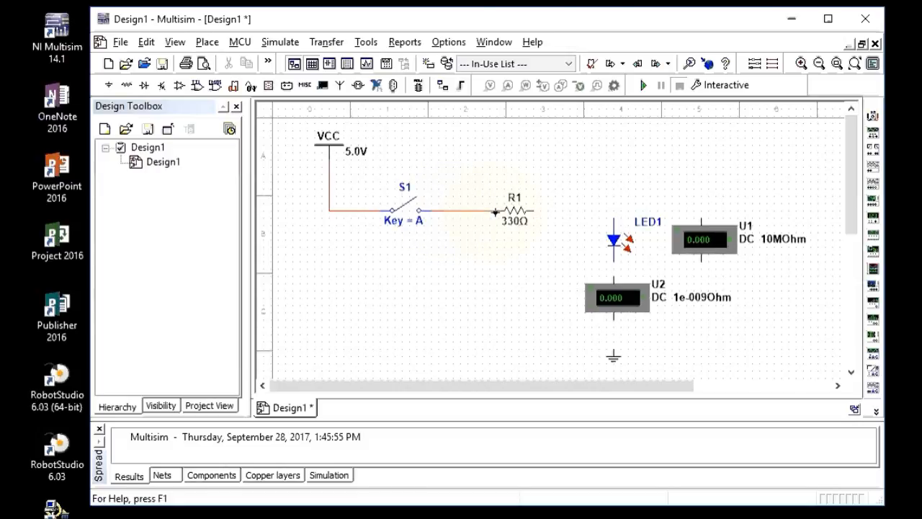
left_click(496, 211)
left_click(541, 211)
left_click(613, 214)
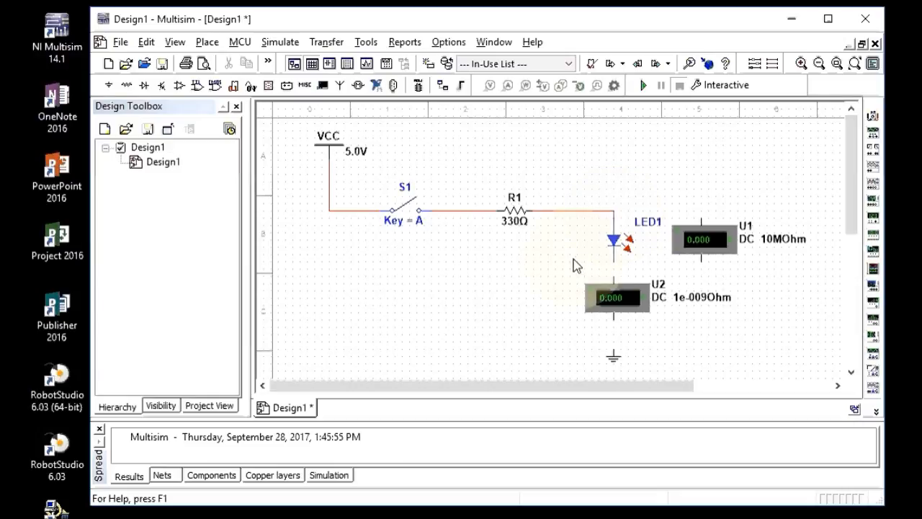
- Wire LED1, ammeter U2 and ground in series, and connect voltmeter U1 in parallel across LED1
left_click(613, 319)
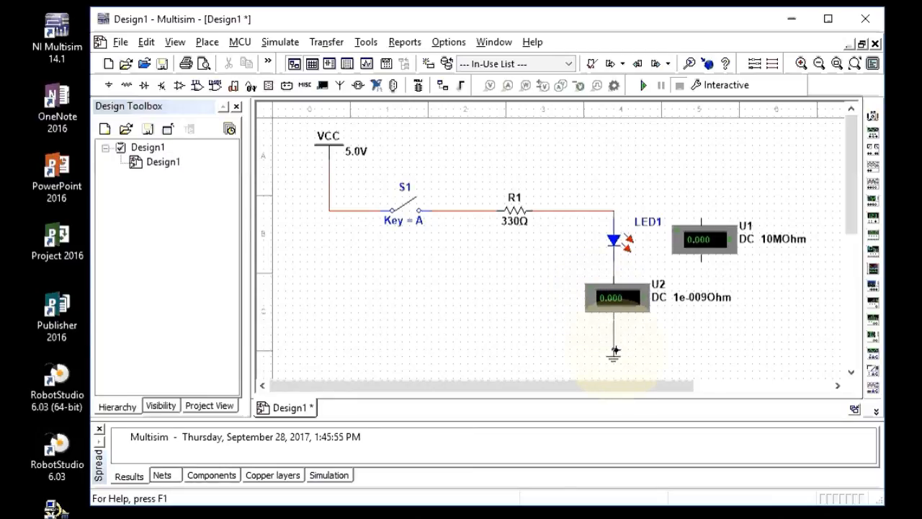
left_click(614, 352)
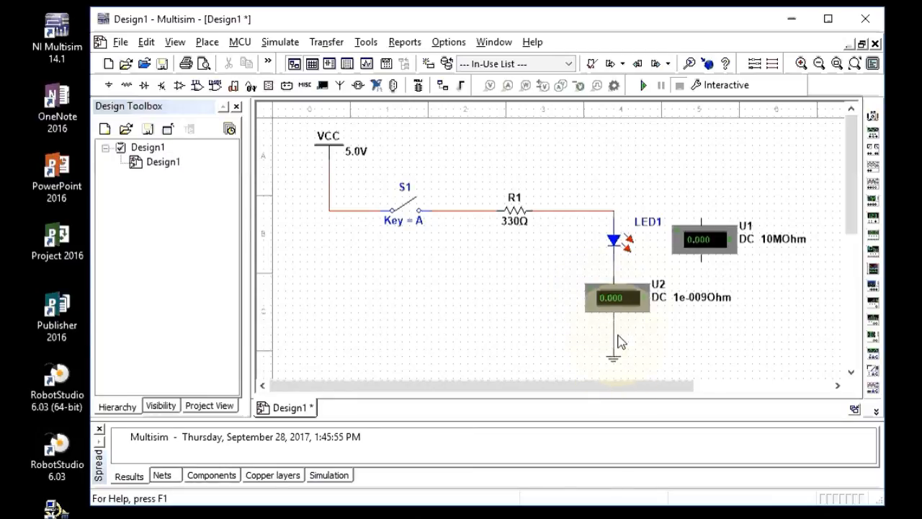
left_click(700, 219)
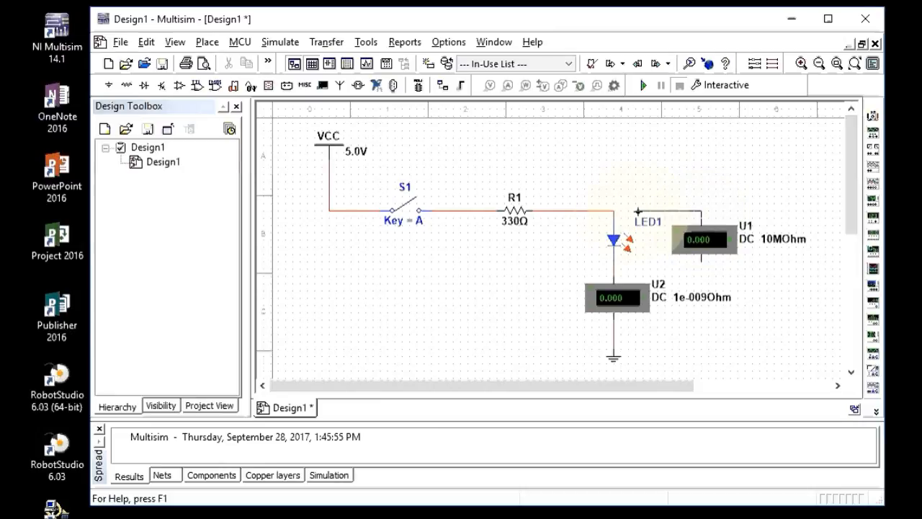
left_click(614, 211)
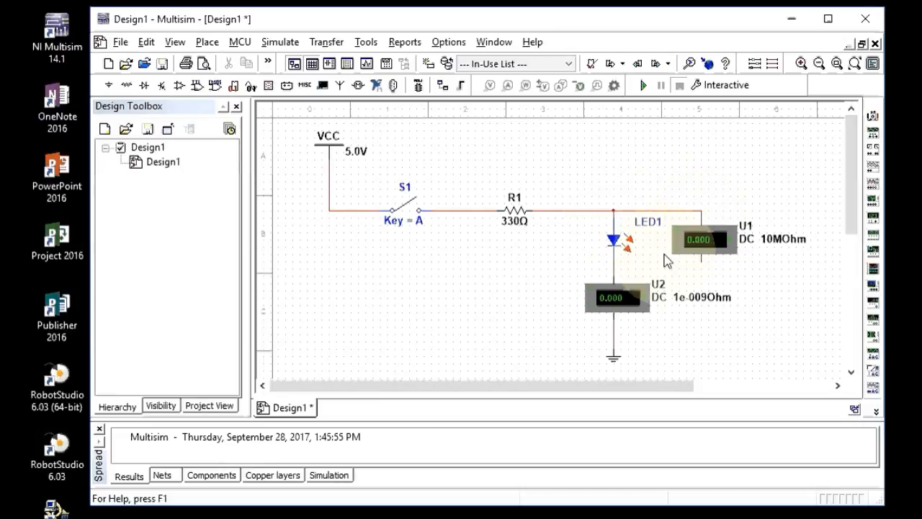
left_click(701, 265)
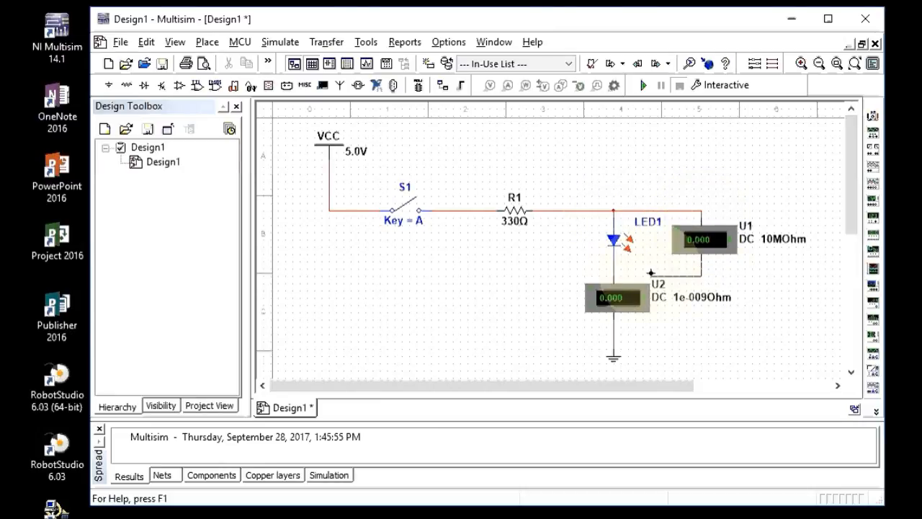
left_click(618, 271)
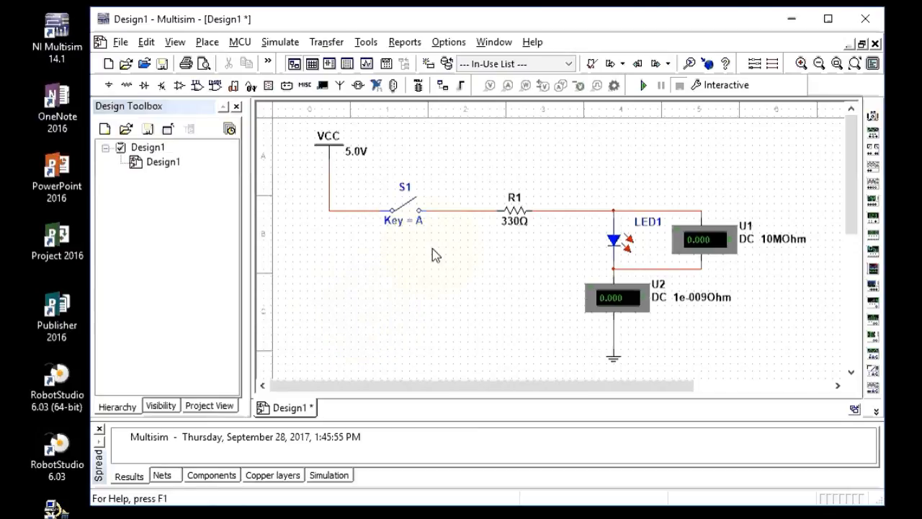
- Run the interactive simulation, close switch S1 to test the LED circuit, and stop the simulation
left_click(641, 86)
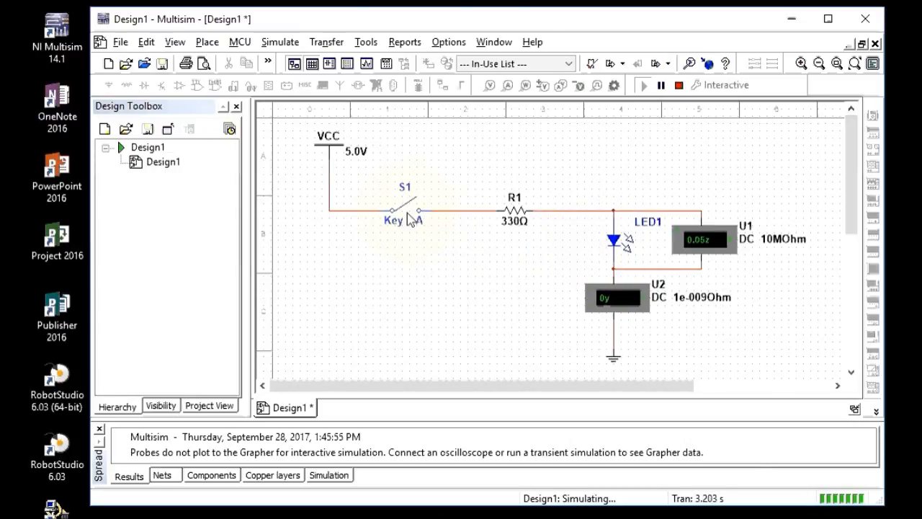
left_click(405, 216)
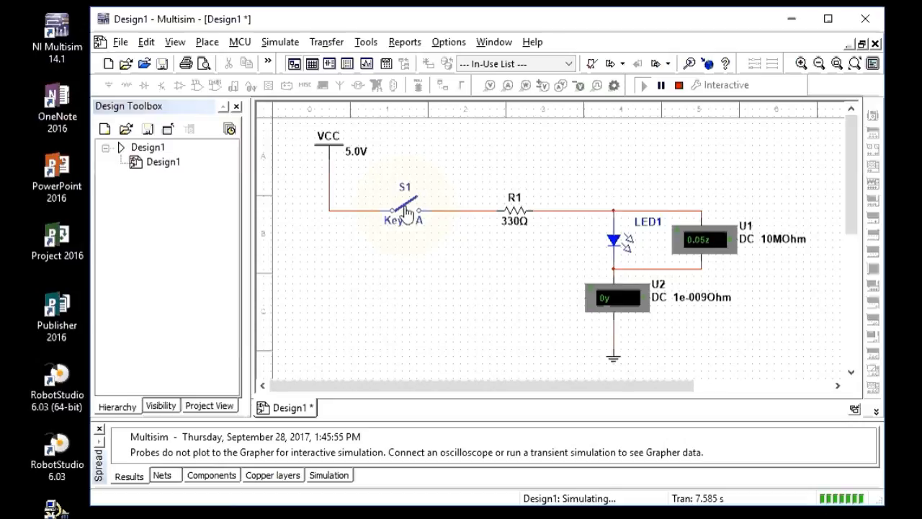
left_click(407, 212)
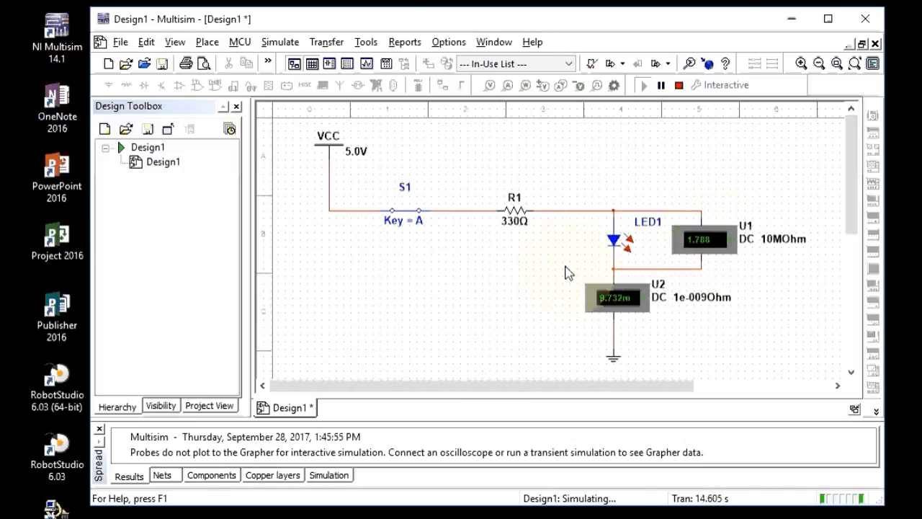
left_click(680, 86)
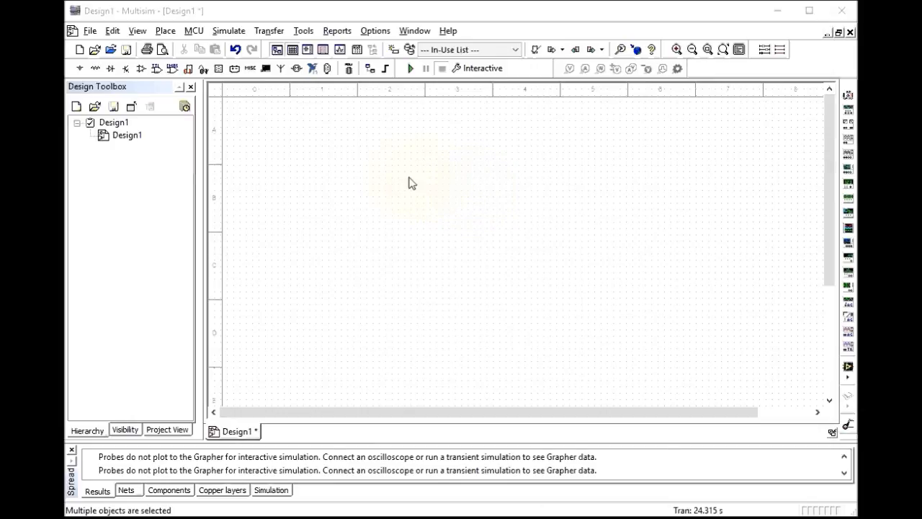
- Place section A of a 7408N quad 2-input AND gate from the TTL group mid-sheet, declining further sections
left_click(165, 30)
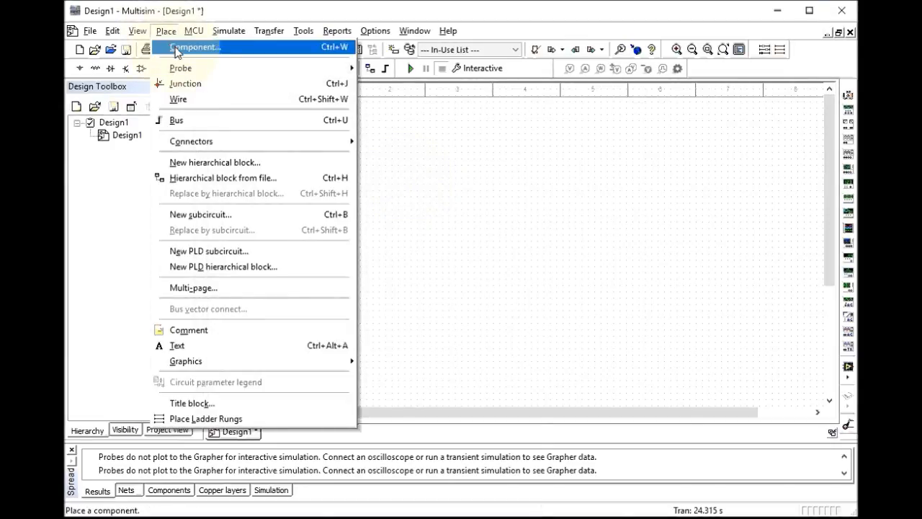
left_click(175, 48)
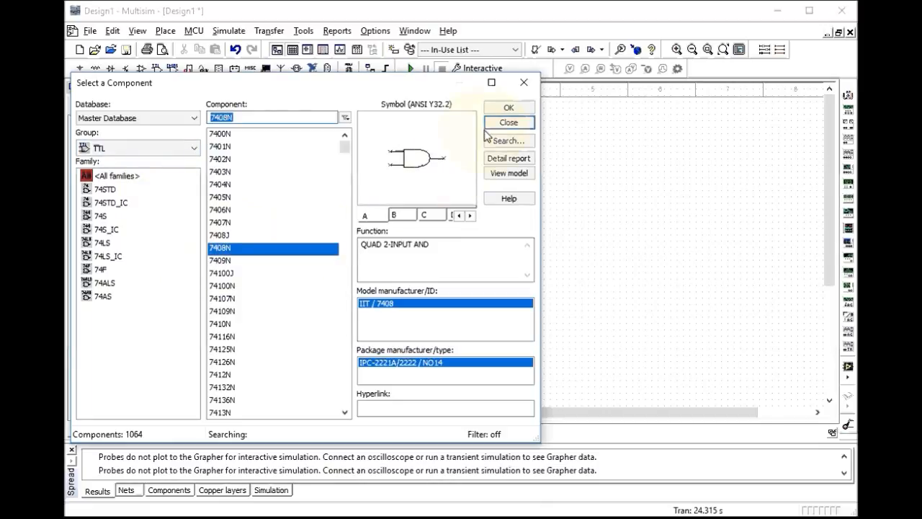
left_click(505, 108)
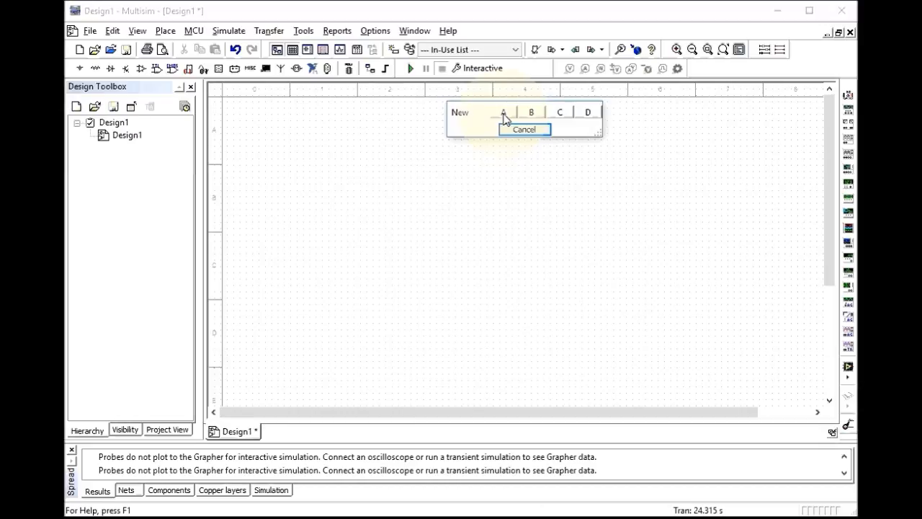
left_click(505, 113)
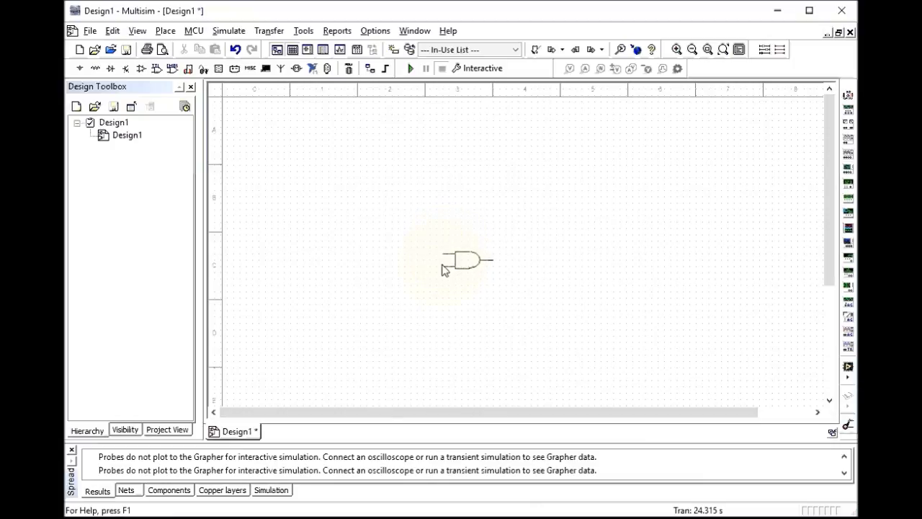
left_click(443, 265)
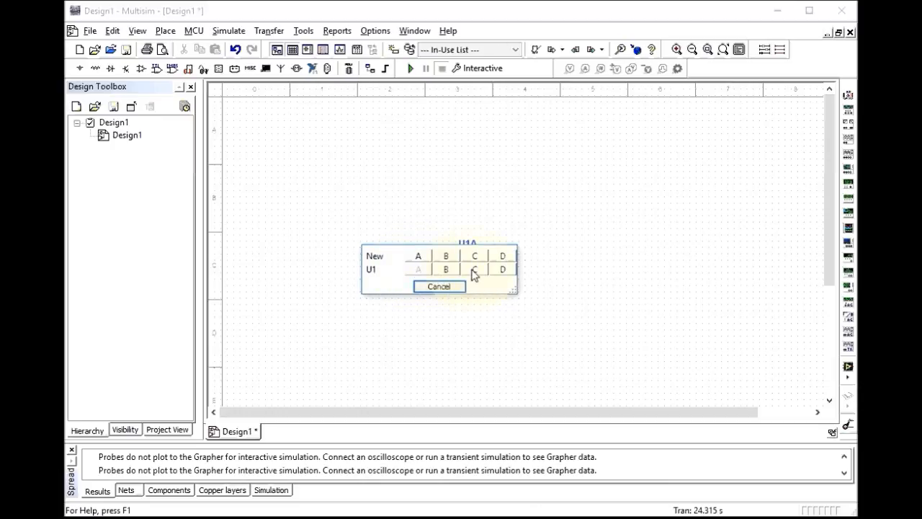
left_click(438, 287)
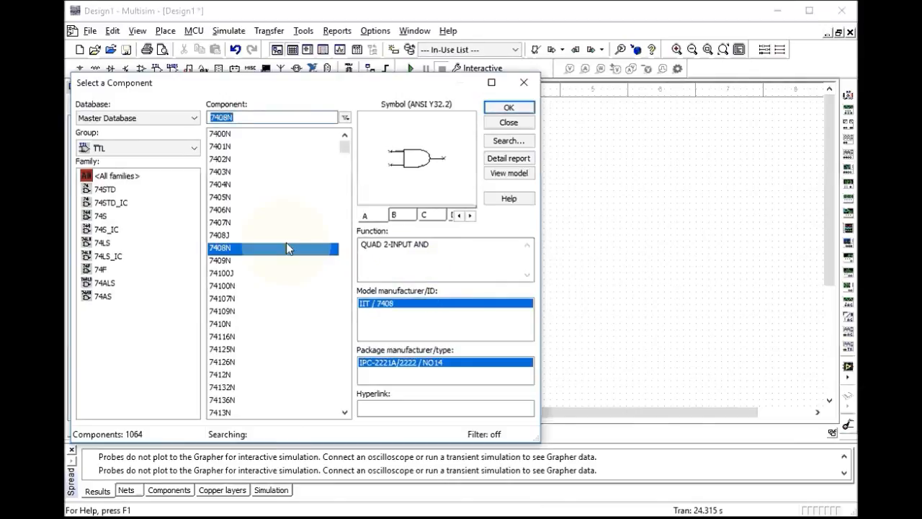
- Place two GROUND symbols from the POWER_SOURCES family of the Sources group, one below right and one below left of the AND gate
left_click(193, 148)
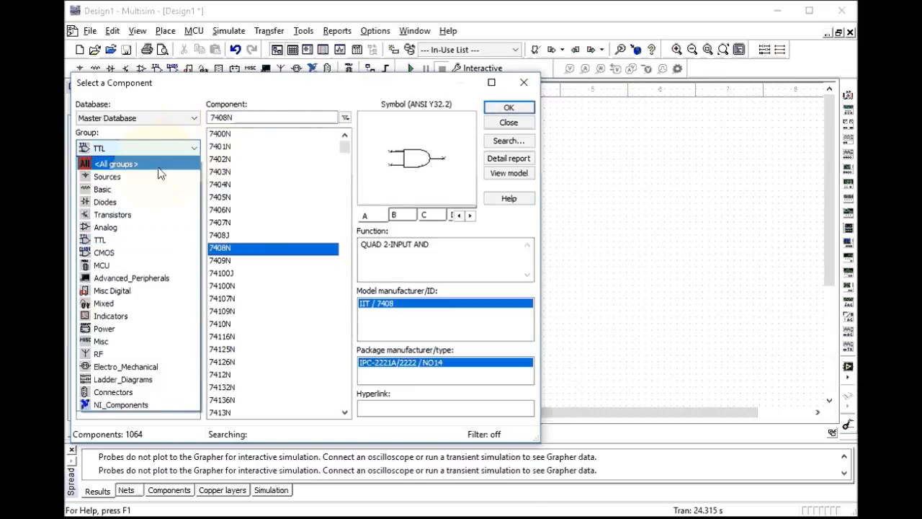
left_click(122, 177)
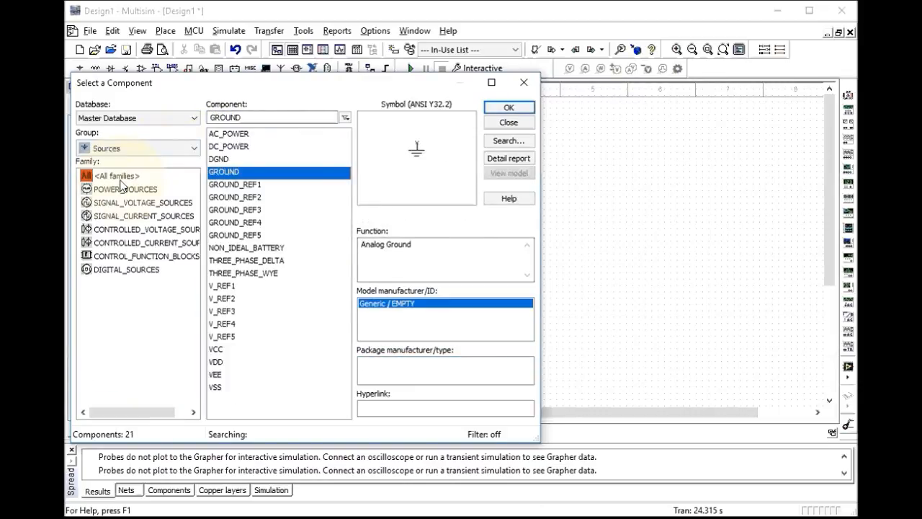
left_click(127, 191)
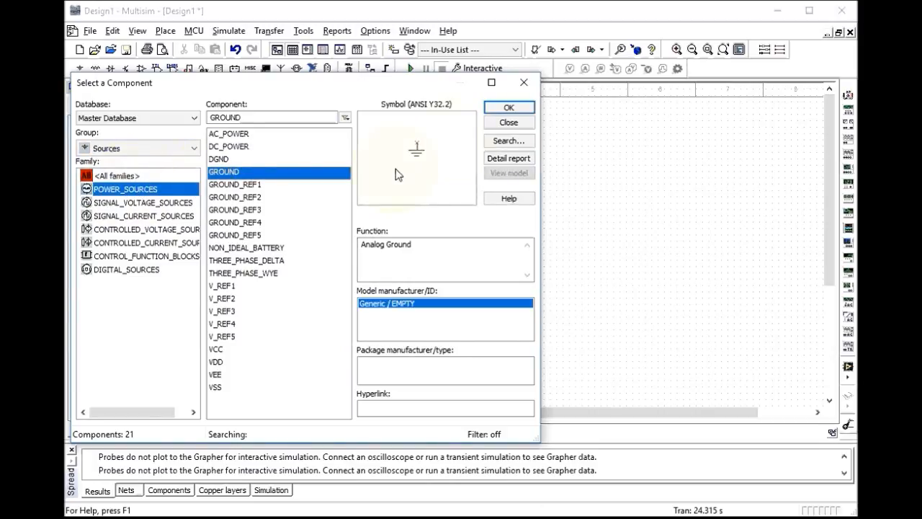
left_click(509, 108)
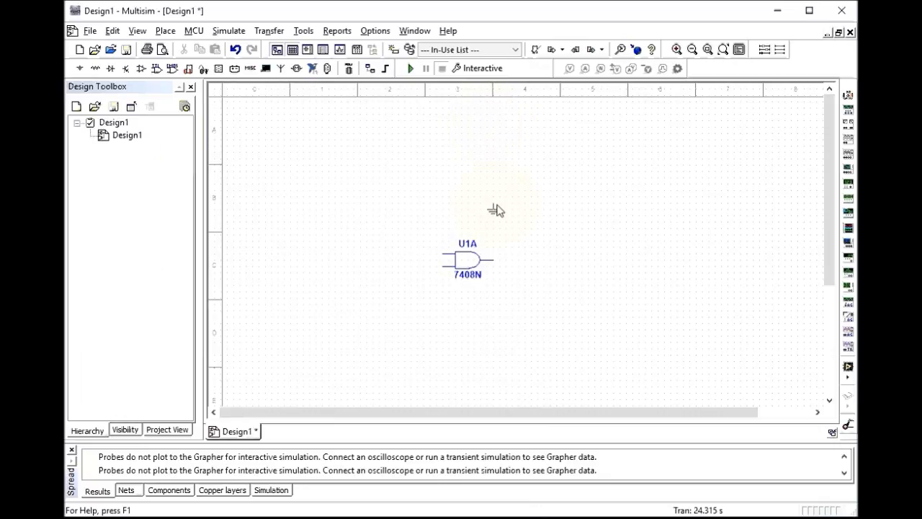
left_click(557, 336)
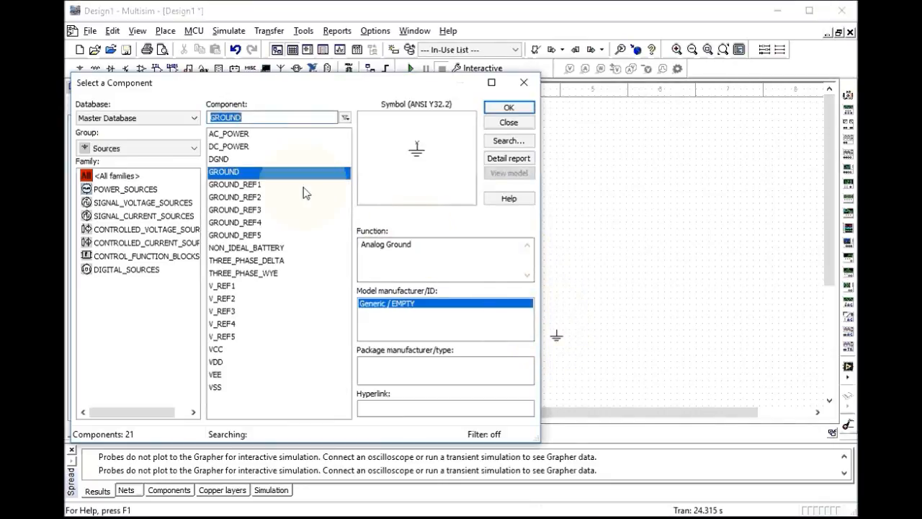
left_click(508, 107)
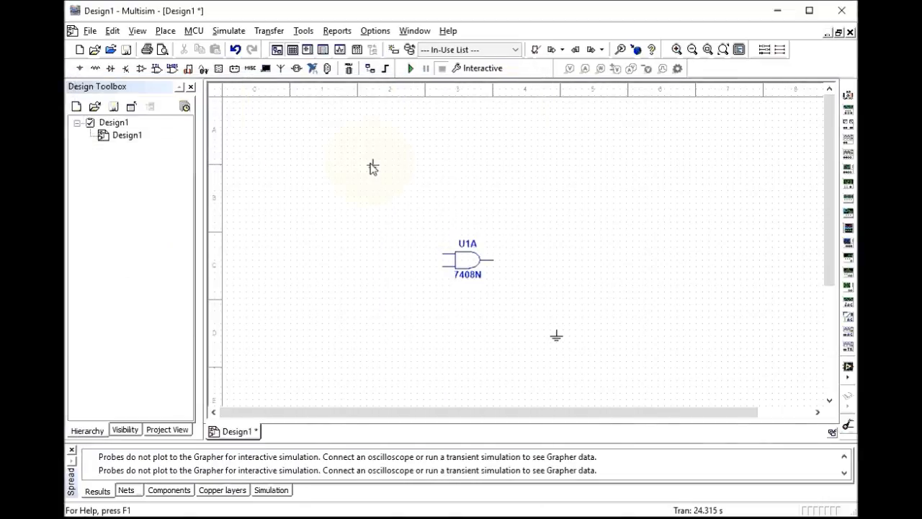
left_click(279, 339)
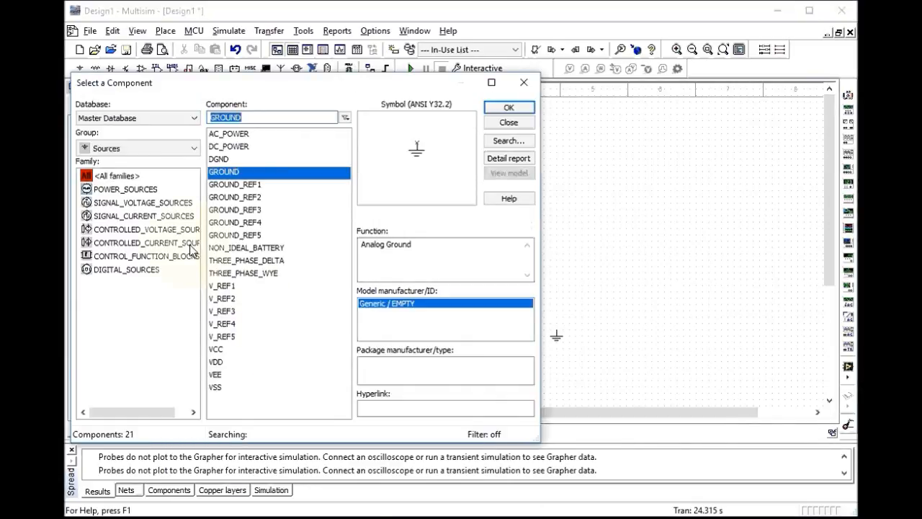
- Place a VCC source above and left of the AND gate, accepting the virtual connection to its hidden power pins, and finish adding sources
left_click(217, 350)
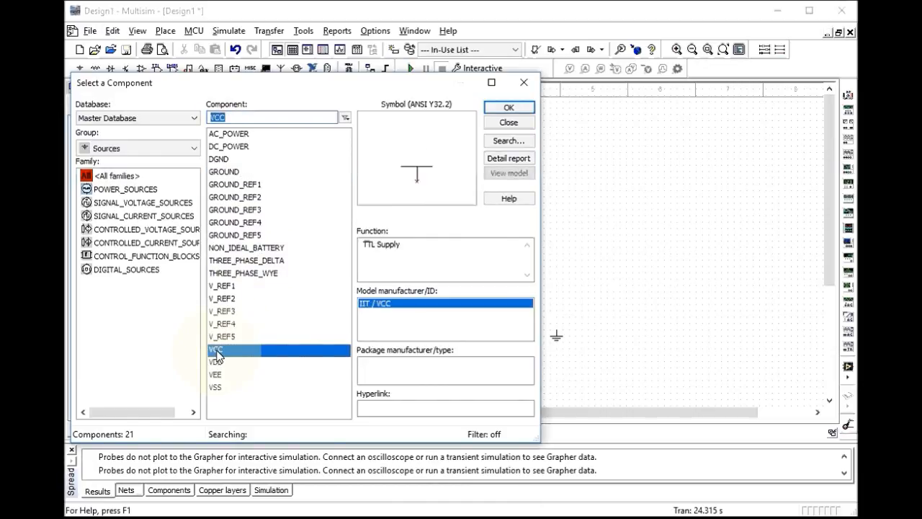
left_click(508, 107)
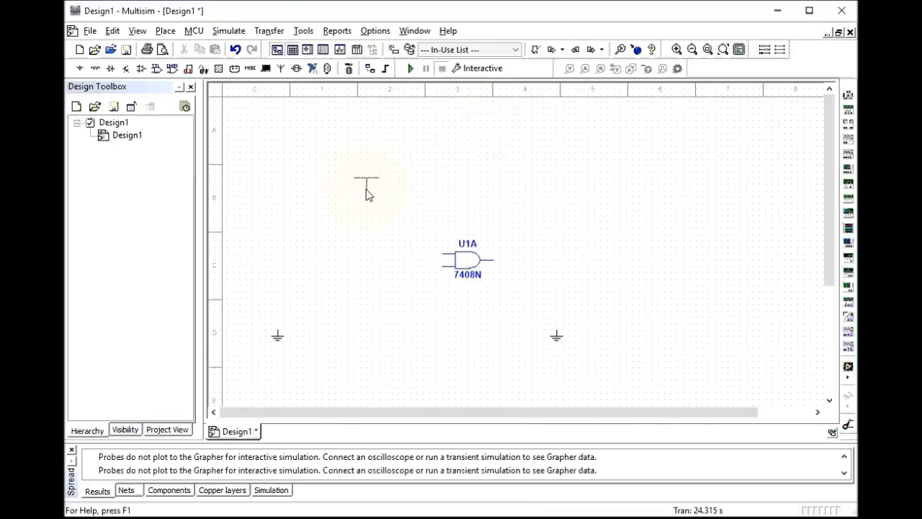
left_click(366, 190)
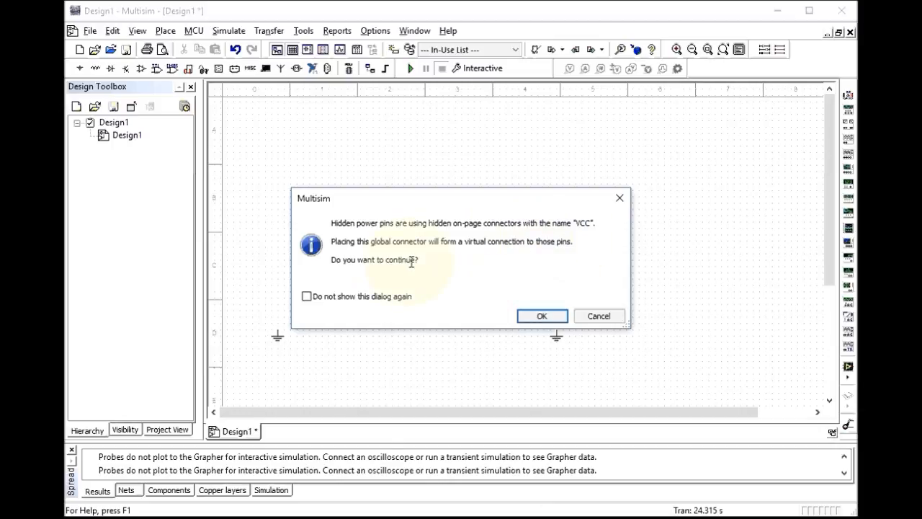
left_click(534, 317)
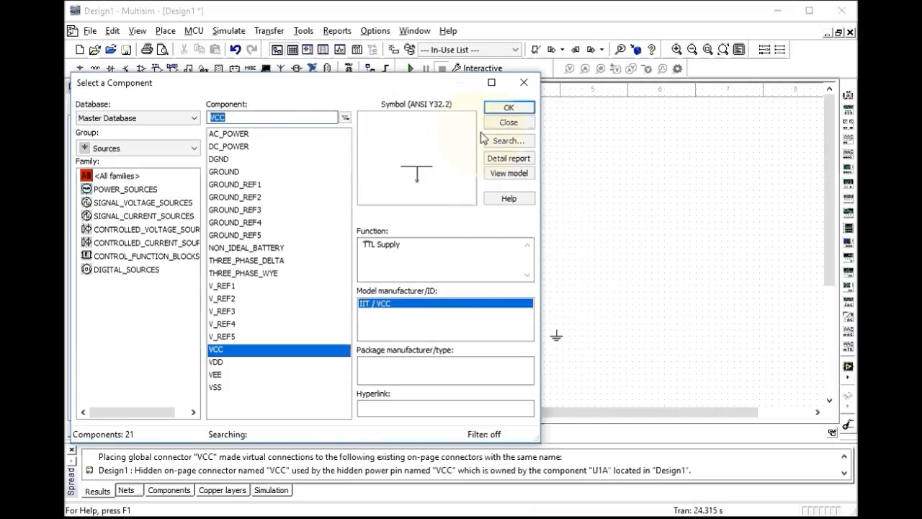
left_click(489, 128)
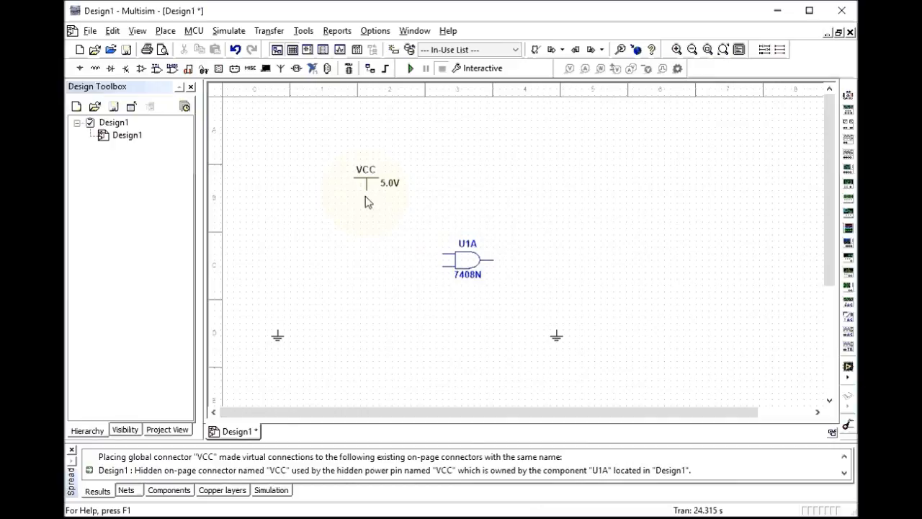
- Place two DIPSW1 switches from the SWITCH family of the Basic group, one above the other, left of the AND gate
left_click(556, 337)
left_click(166, 33)
left_click(193, 47)
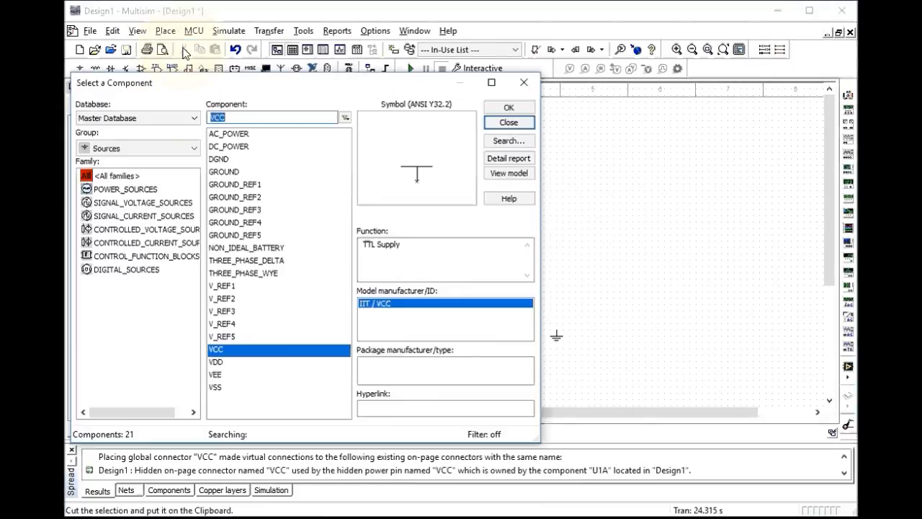
left_click(193, 149)
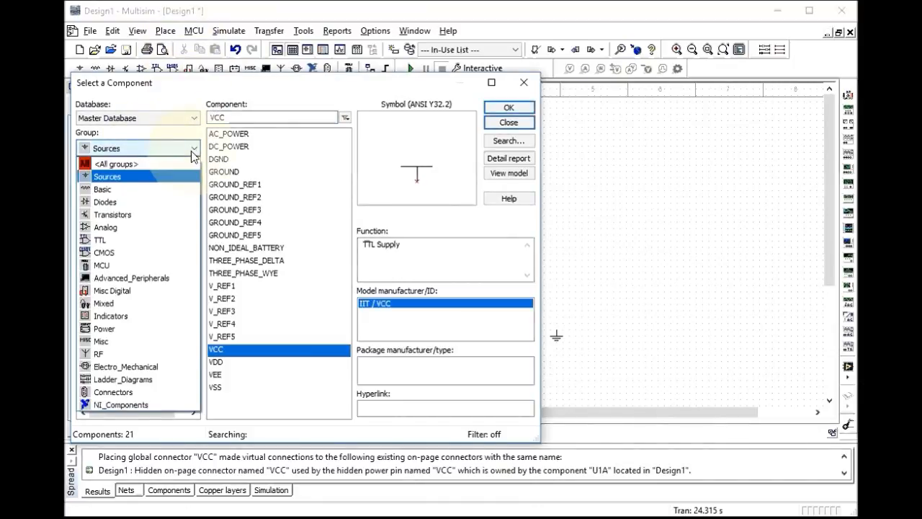
left_click(120, 191)
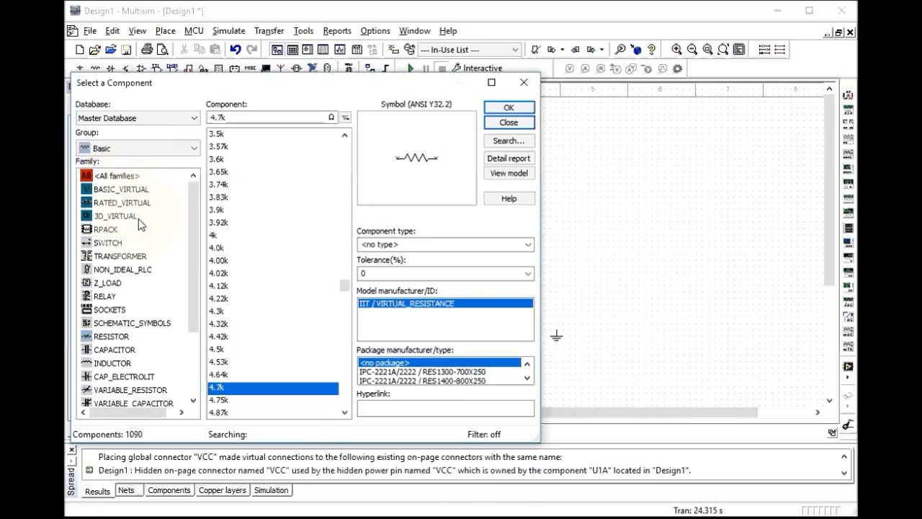
left_click(115, 245)
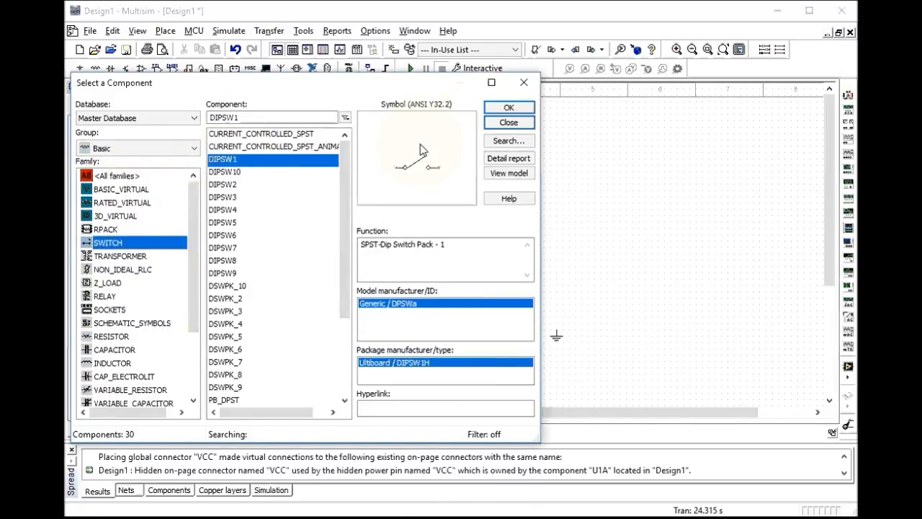
left_click(507, 108)
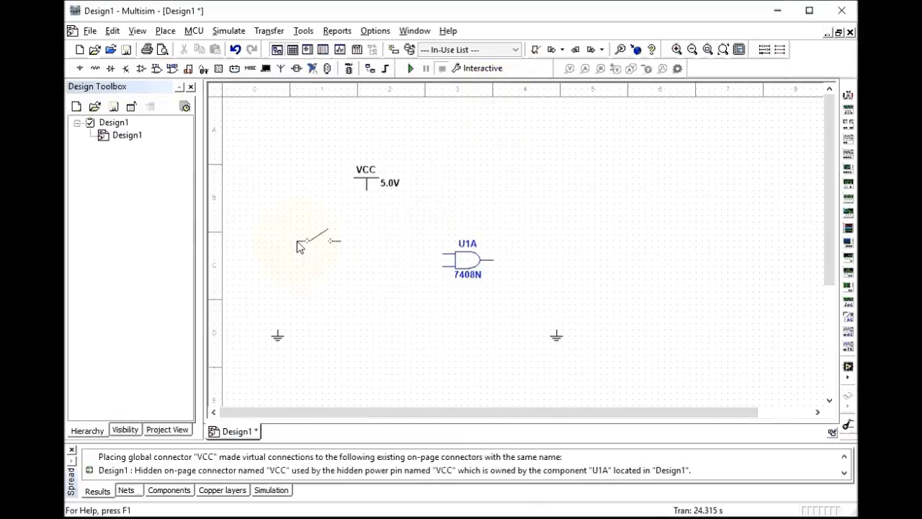
left_click(300, 251)
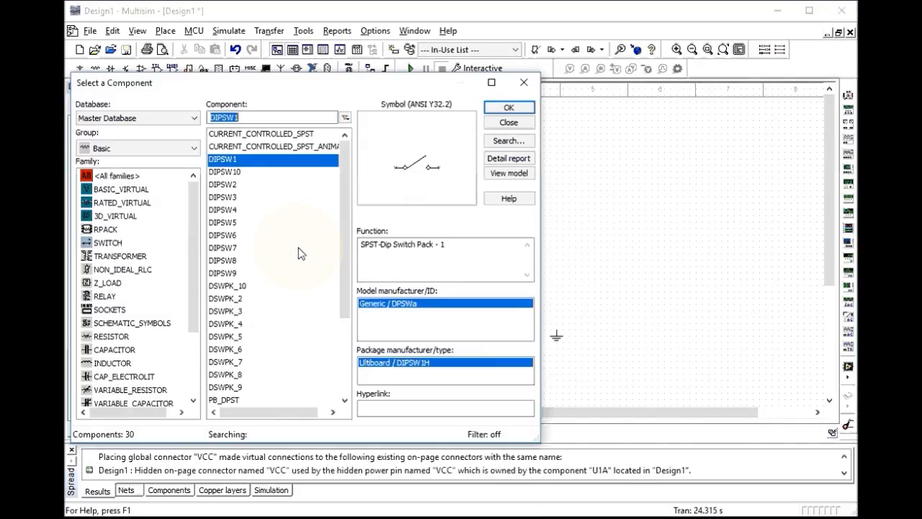
left_click(505, 108)
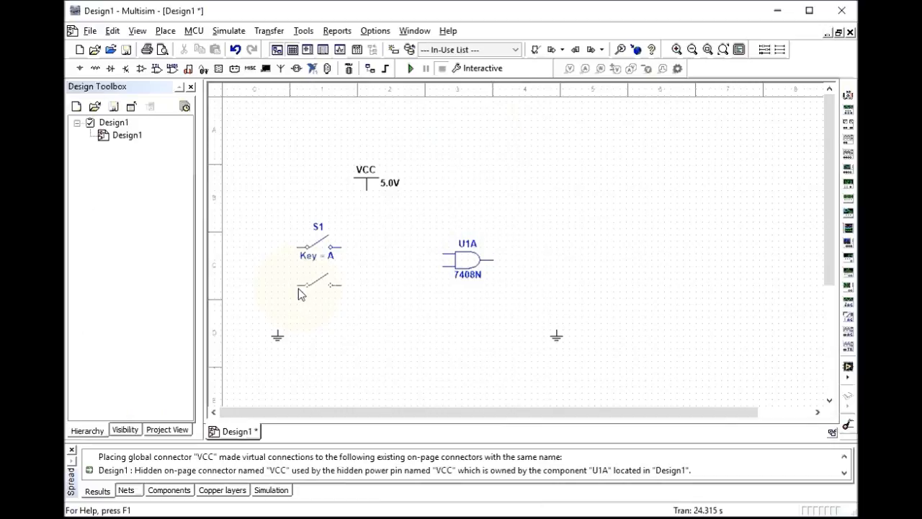
left_click(298, 289)
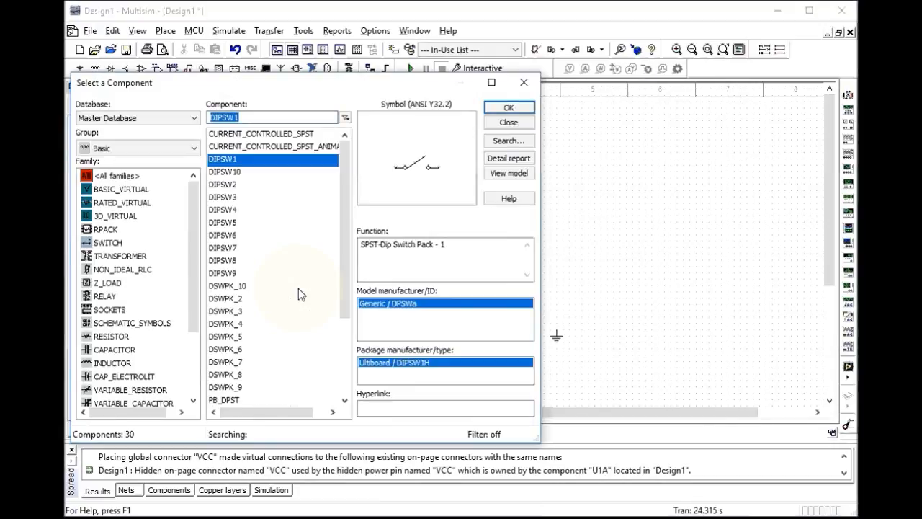
- Place two 4.7k resistors from the RESISTOR family of the Basic group, one below the other, above the AND gate
left_click(196, 149)
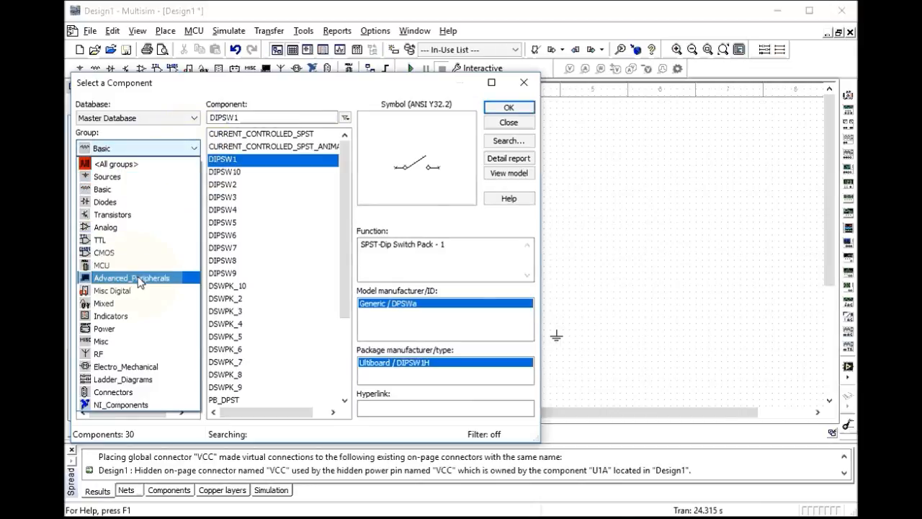
left_click(106, 191)
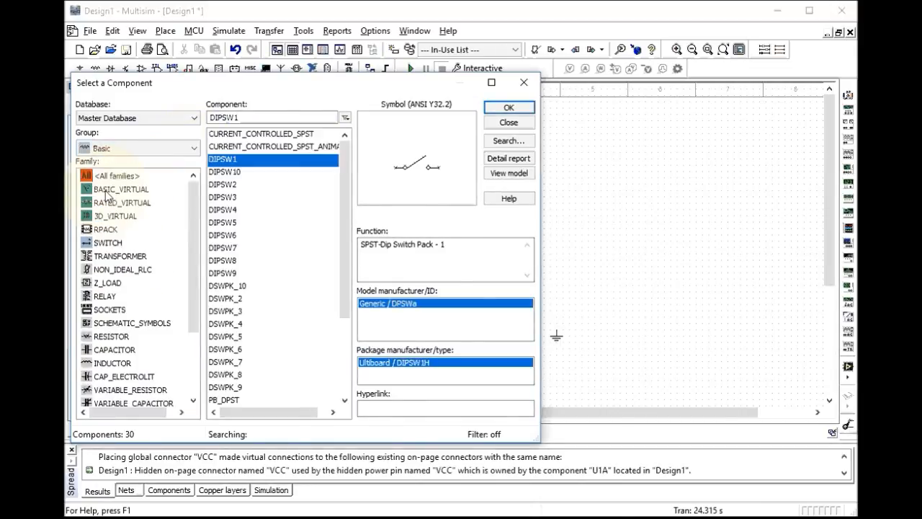
left_click(117, 340)
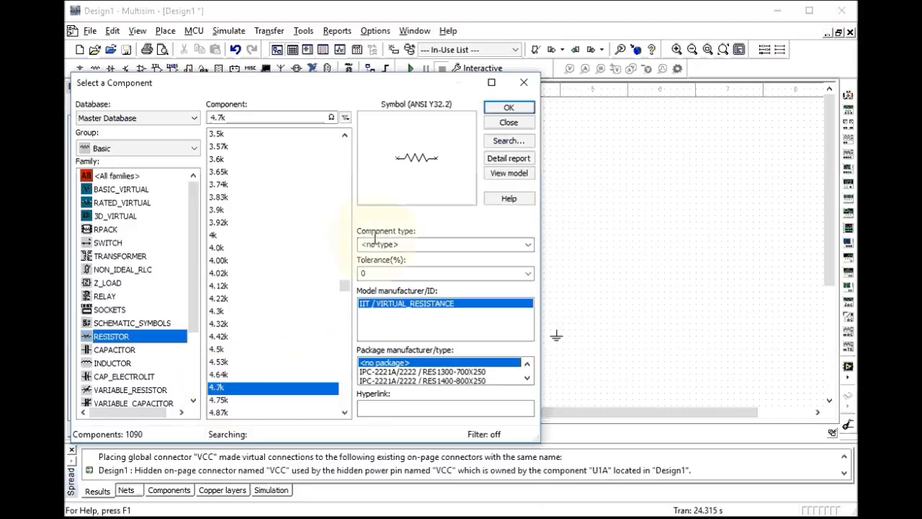
left_click(505, 108)
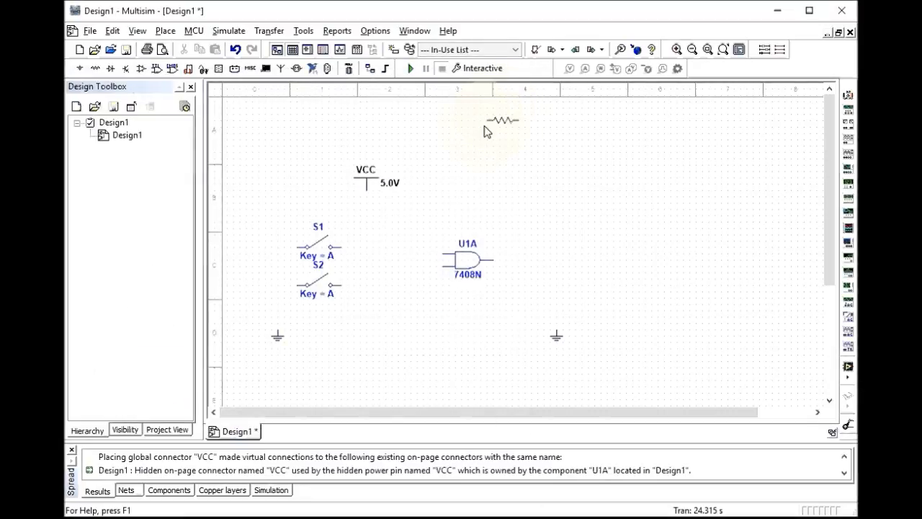
left_click(425, 184)
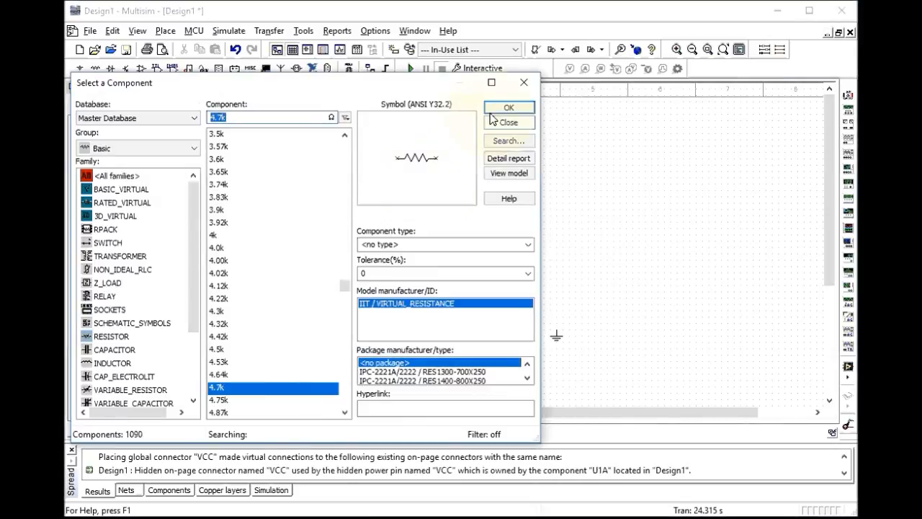
left_click(502, 115)
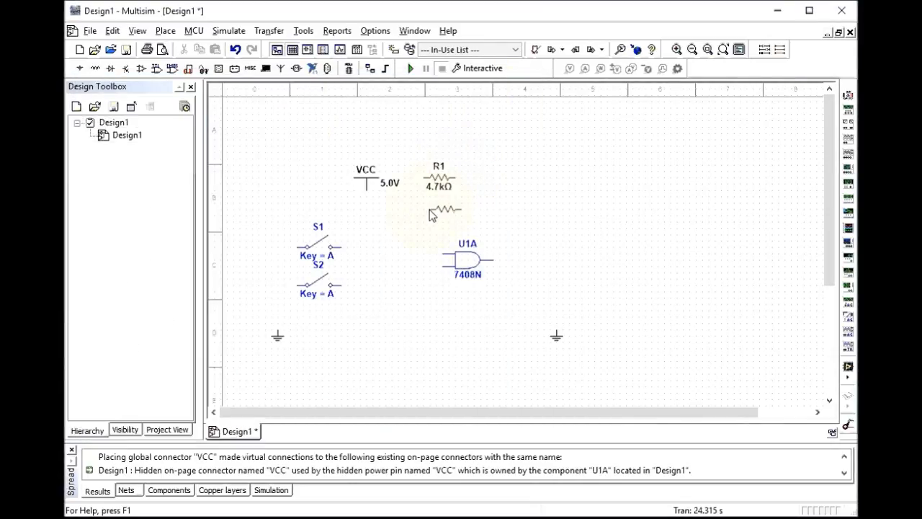
left_click(431, 214)
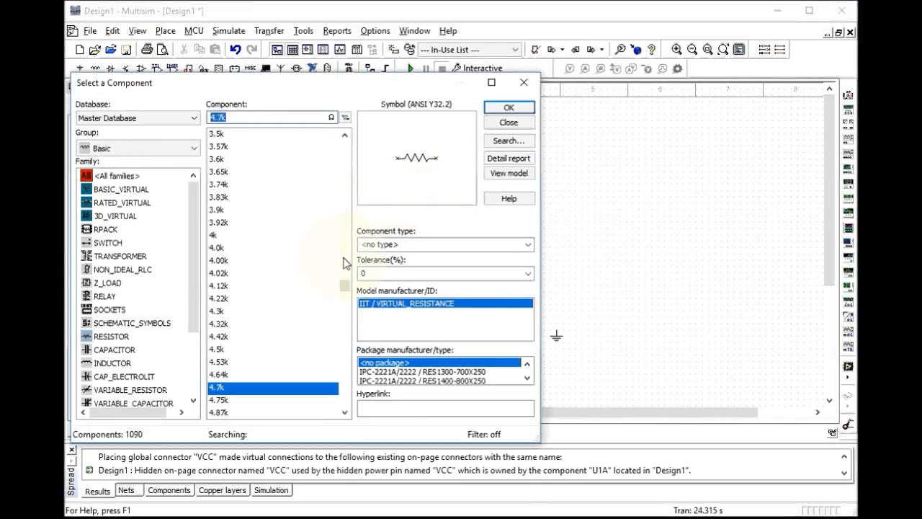
- Place a 330 ohm resistor horizontally beside the AND gate's output
left_click_drag(344, 286, 347, 251)
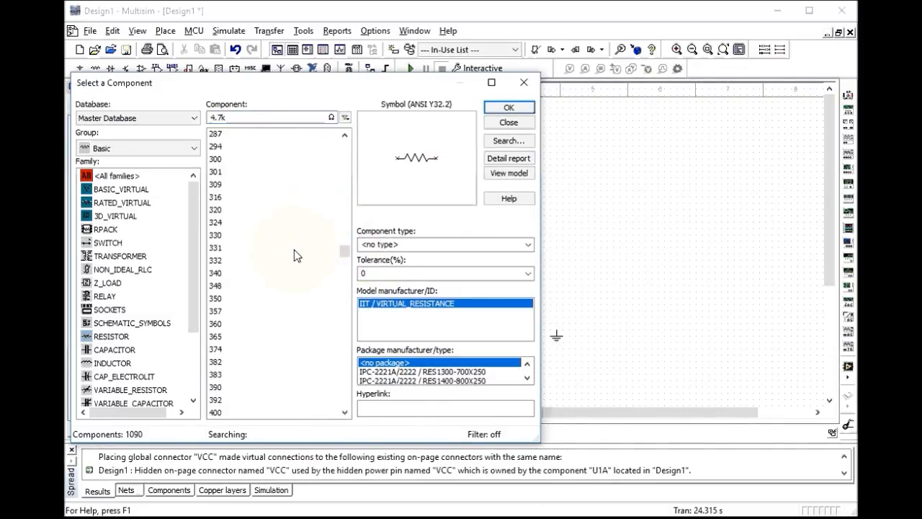
left_click(216, 235)
left_click(508, 108)
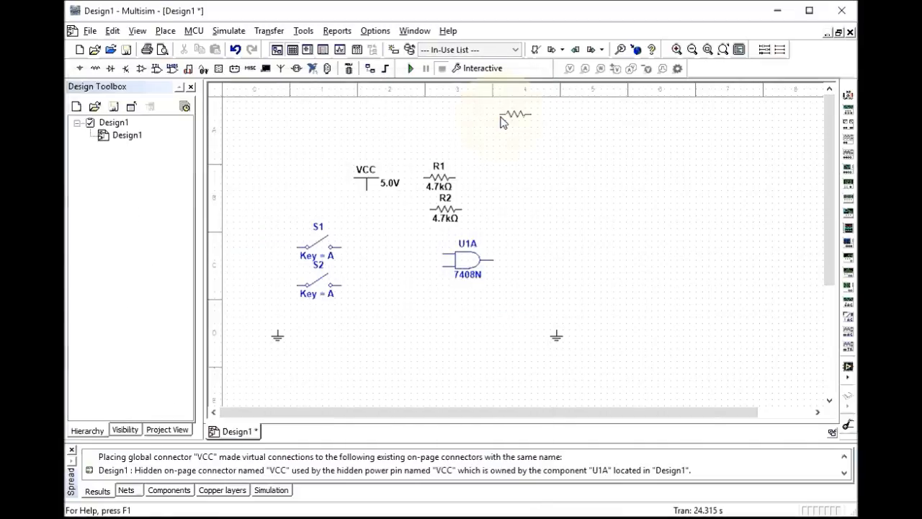
left_click(513, 264)
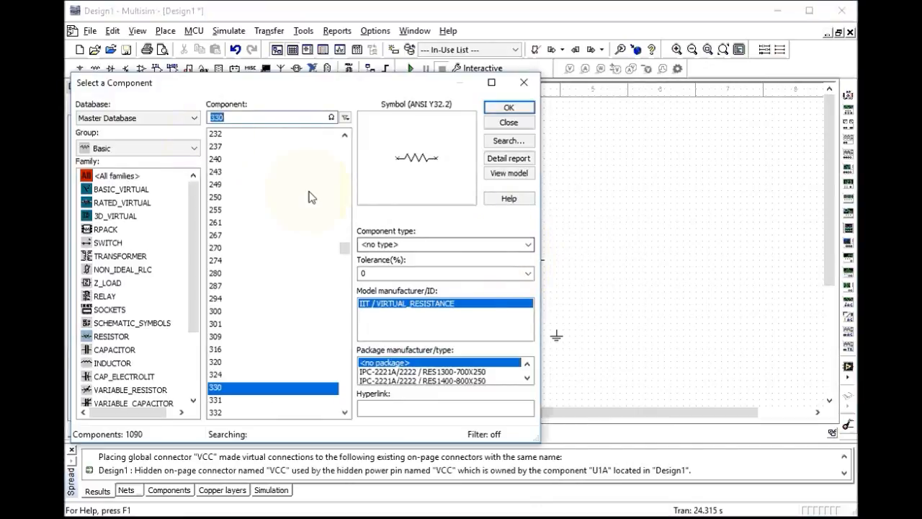
- Place an LED_red from the LED family of the Diodes group between the 330 ohm resistor and the right ground
left_click(194, 150)
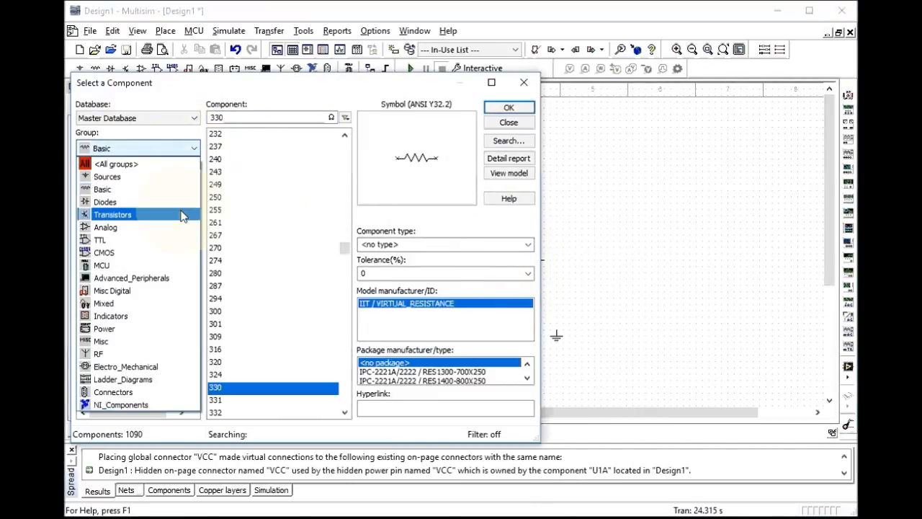
left_click(193, 149)
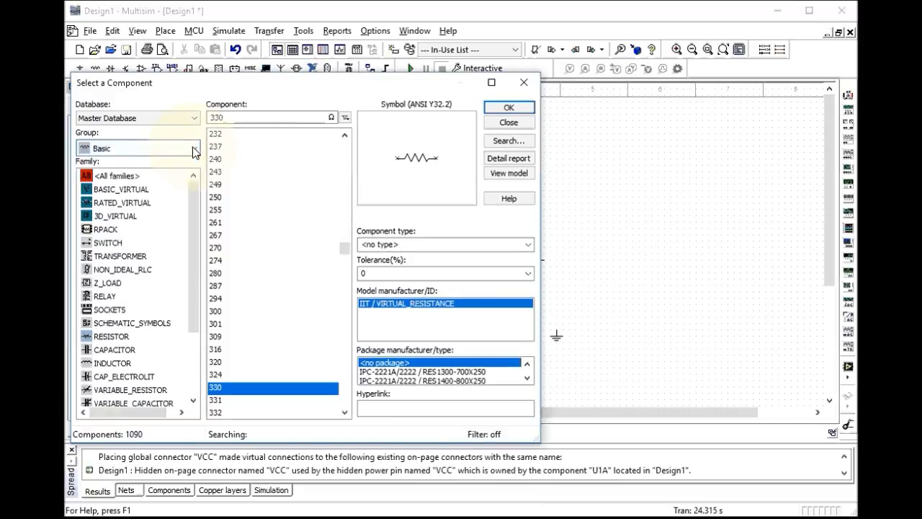
left_click(195, 148)
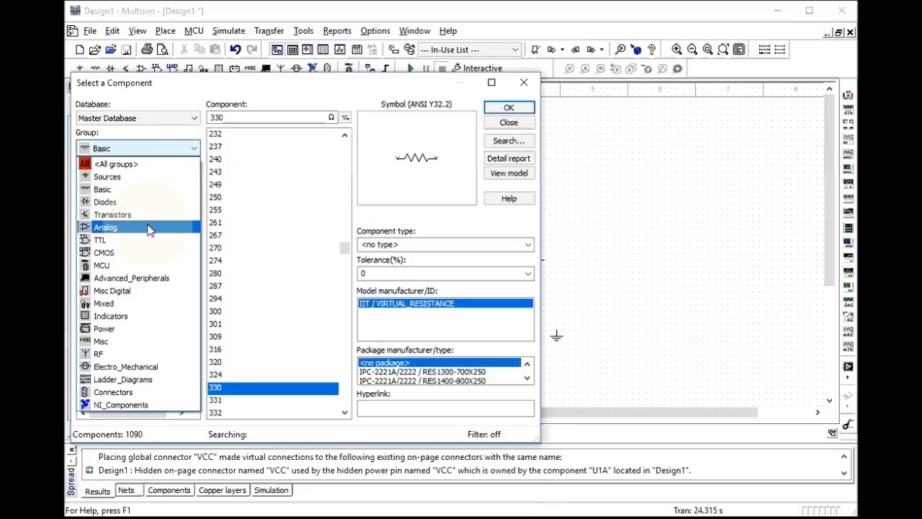
left_click(113, 203)
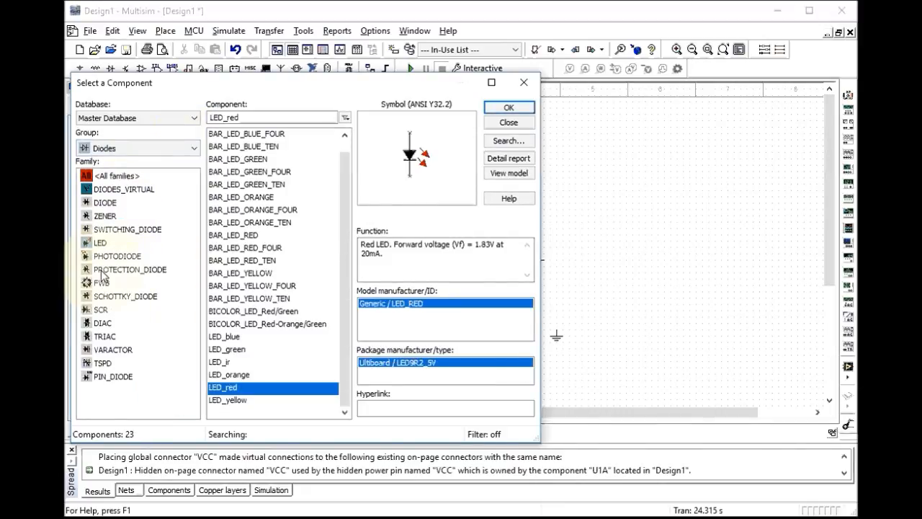
left_click(102, 243)
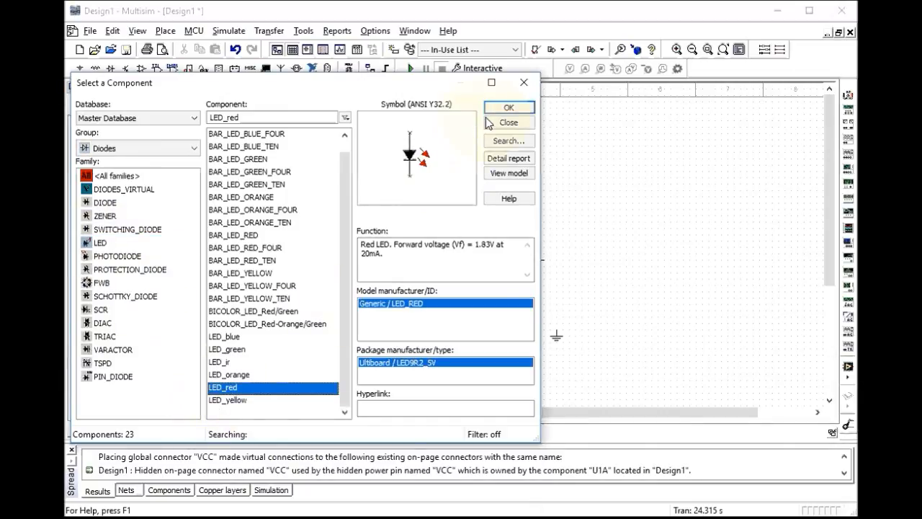
left_click(509, 107)
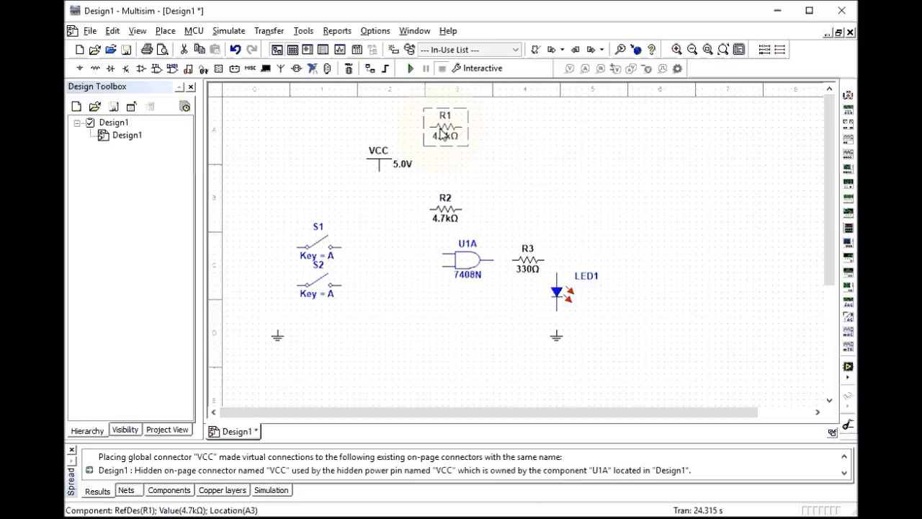
- Rotate resistors R1 and R2 90° clockwise so both stand vertically
right_click(444, 134)
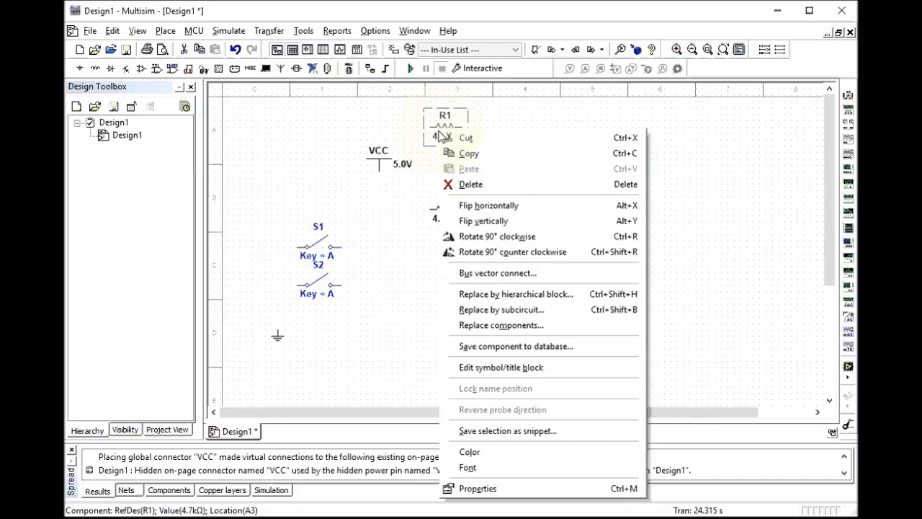
left_click(477, 237)
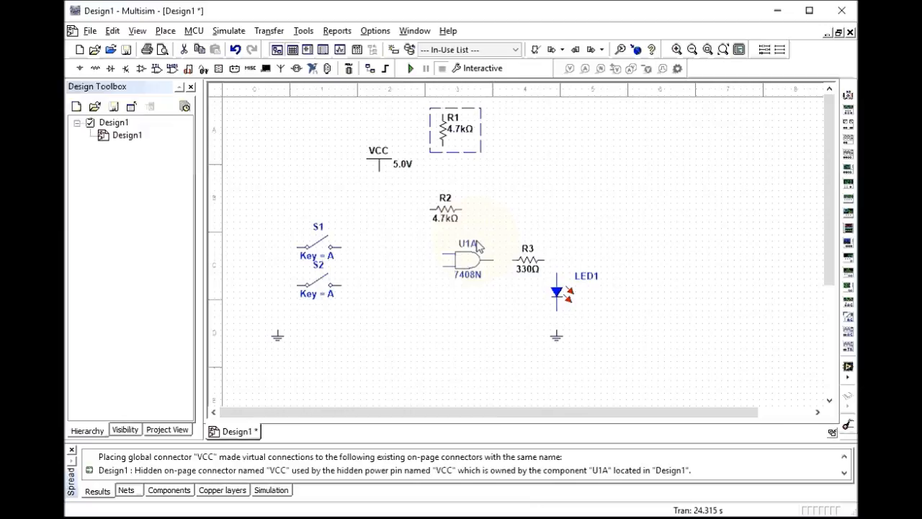
right_click(443, 215)
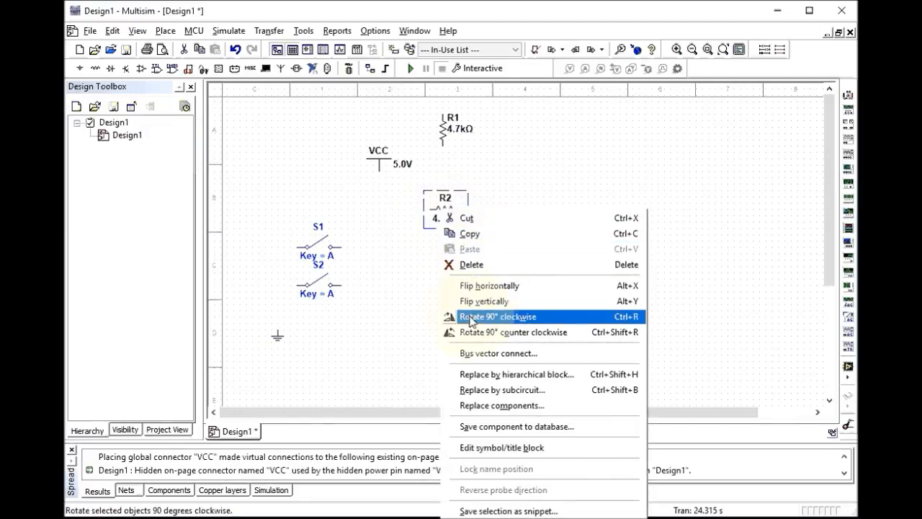
left_click(470, 319)
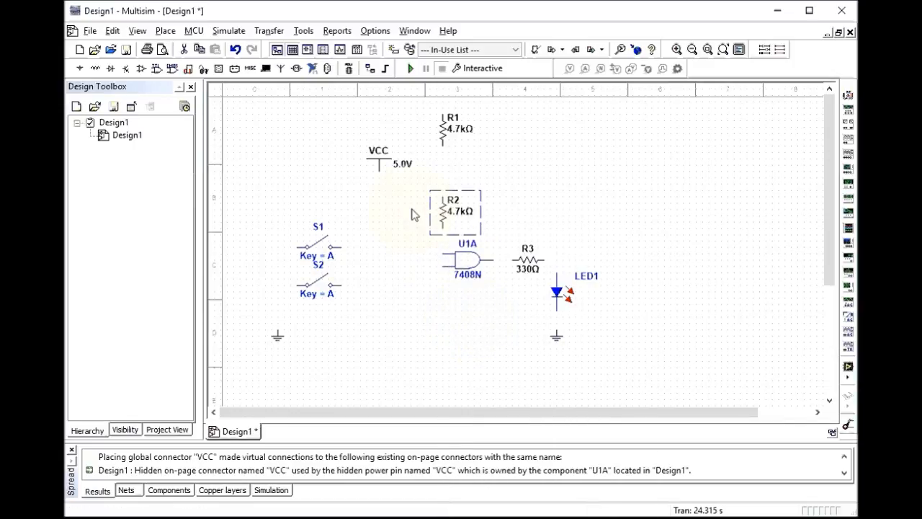
- Move R1 and R2 side by side between the switches and the AND gate, and align VCC directly above R1
left_click(443, 139)
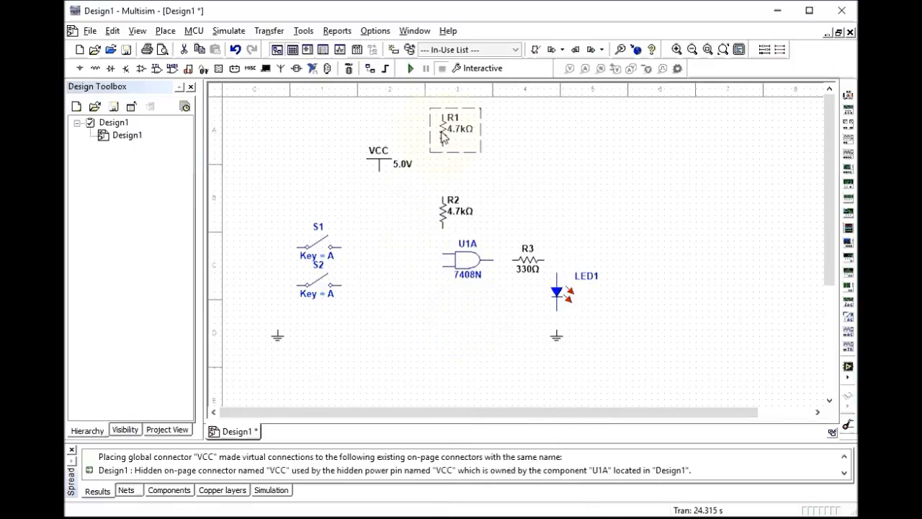
left_click_drag(443, 139, 362, 227)
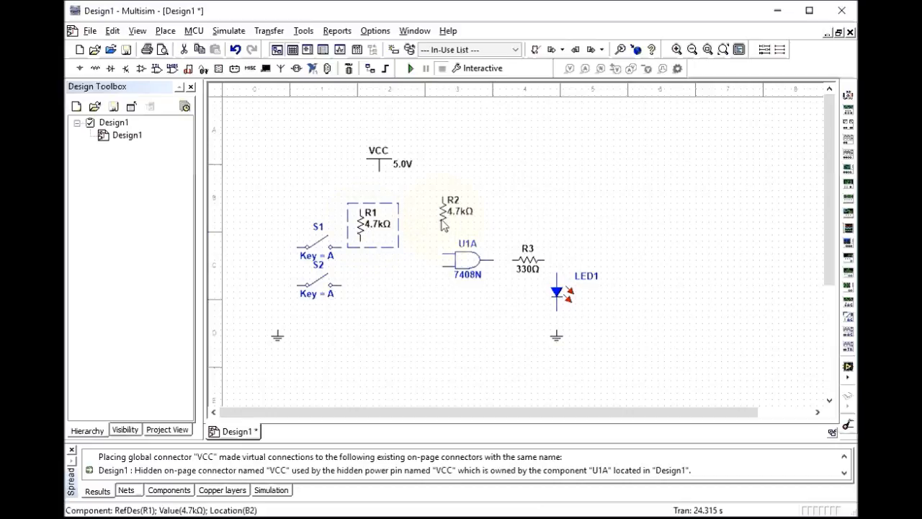
left_click_drag(445, 226, 401, 240)
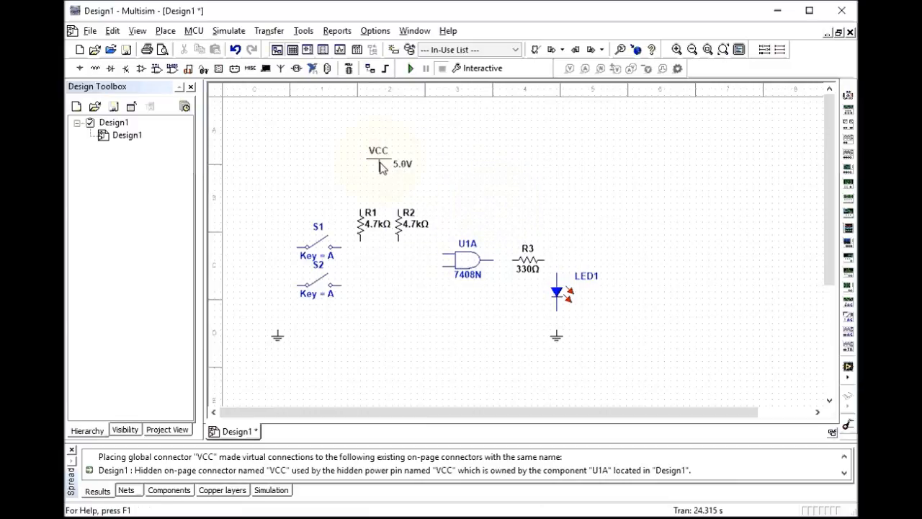
left_click_drag(382, 170, 362, 181)
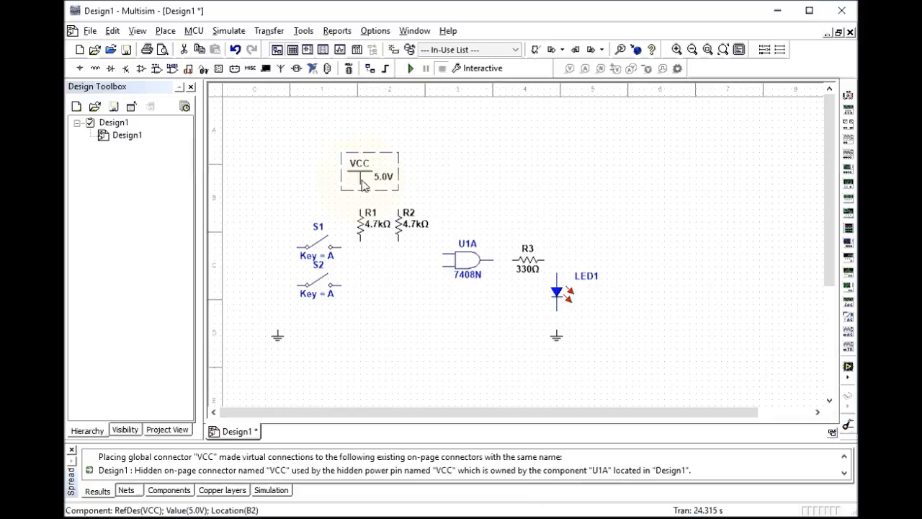
left_click(452, 172)
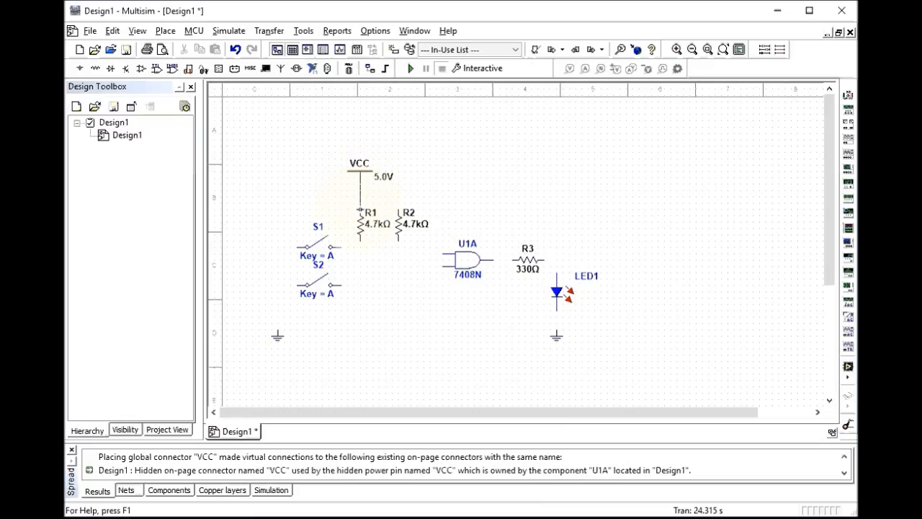
- Wire the VCC source to the upper ends of R1 and R2
left_click(361, 209)
left_click(393, 199)
left_click(366, 197)
- Wire the left terminal of switch S1 down to the left ground
left_click(289, 248)
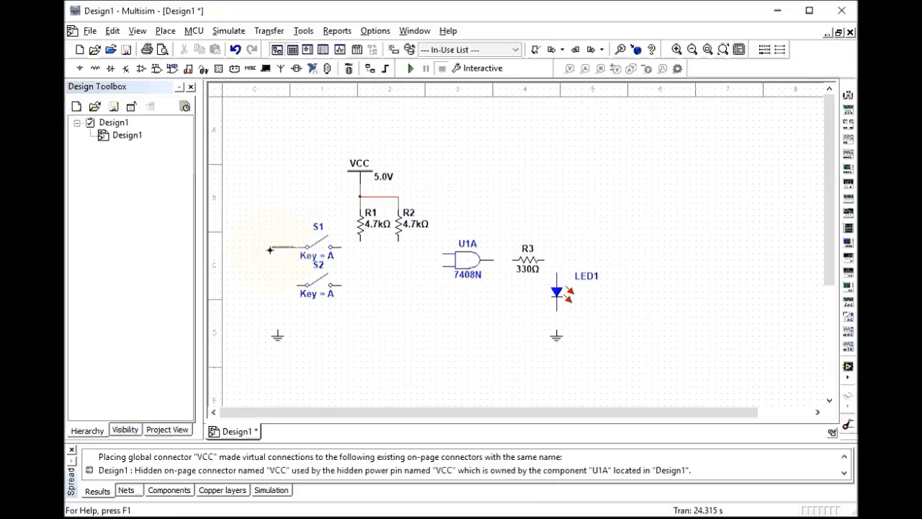
left_click(281, 328)
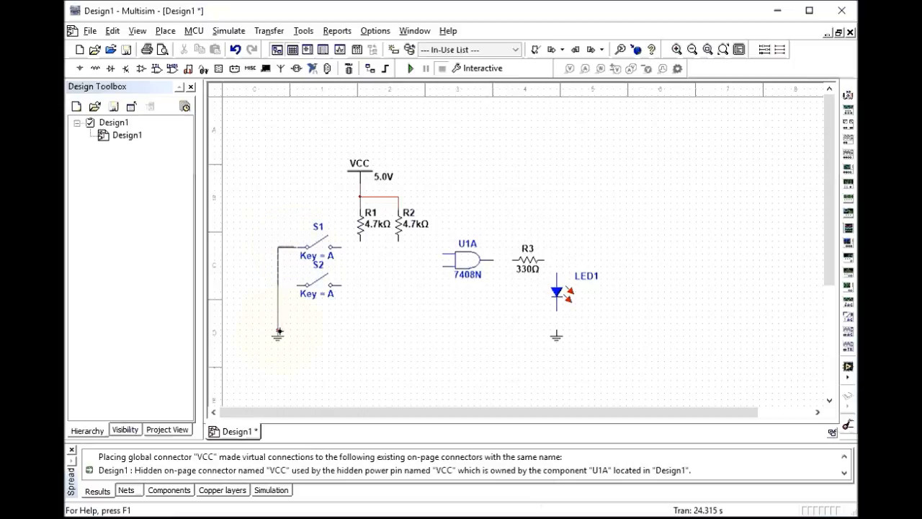
- Connect the left terminals of both S1 and S2 to the left ground, and toggle the two switches closed and open
left_click(279, 332)
key("a")
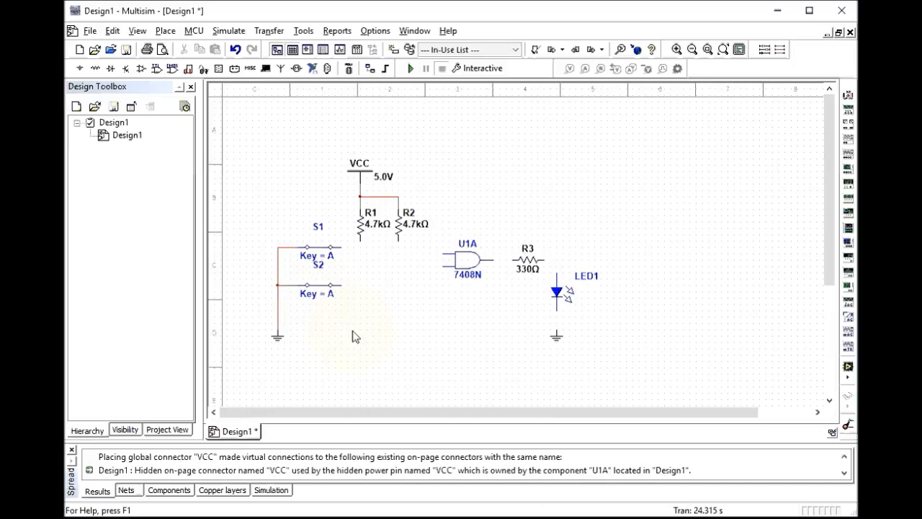
key("a")
key("a")
- Set the toggle key of switch S2 to B
right_click(316, 292)
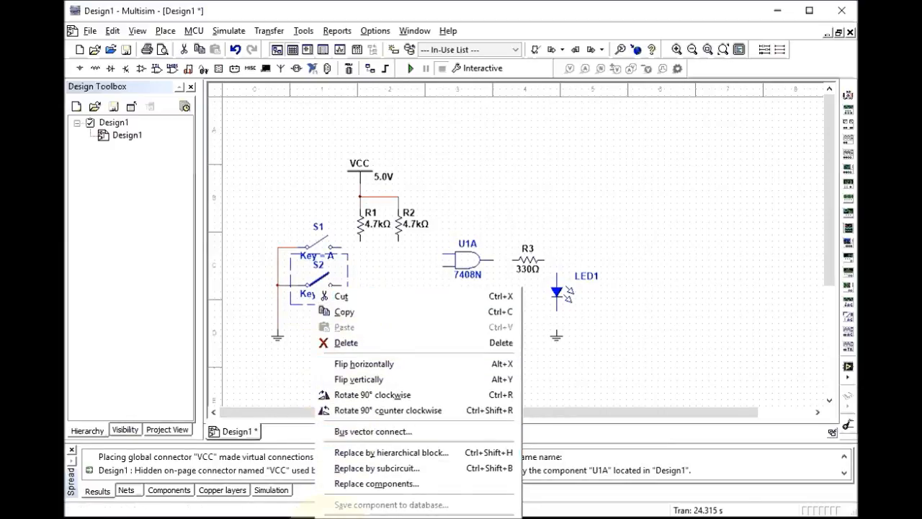
left_click(353, 517)
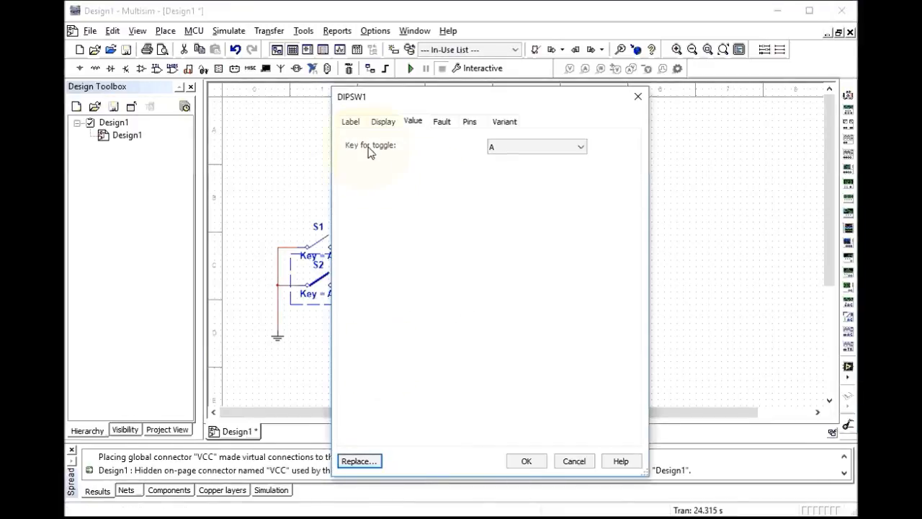
left_click(581, 149)
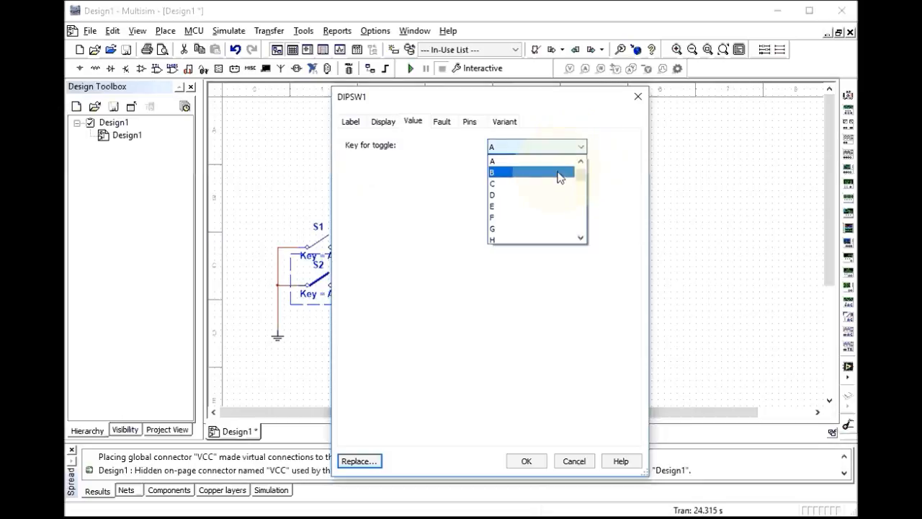
left_click(560, 172)
left_click(542, 464)
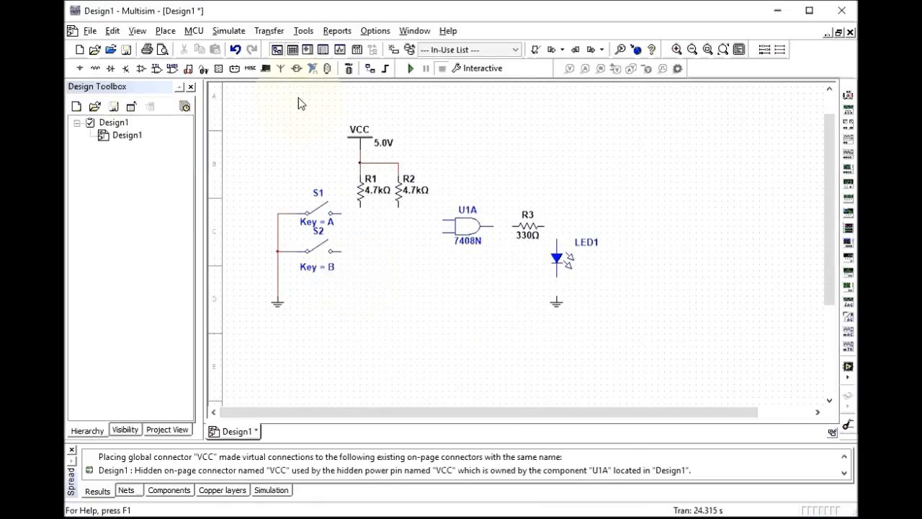
- Toggle switches S1 and S2 separately with their own keys to test that each operates independently, leaving both open
scroll(296, 97, "up", 1)
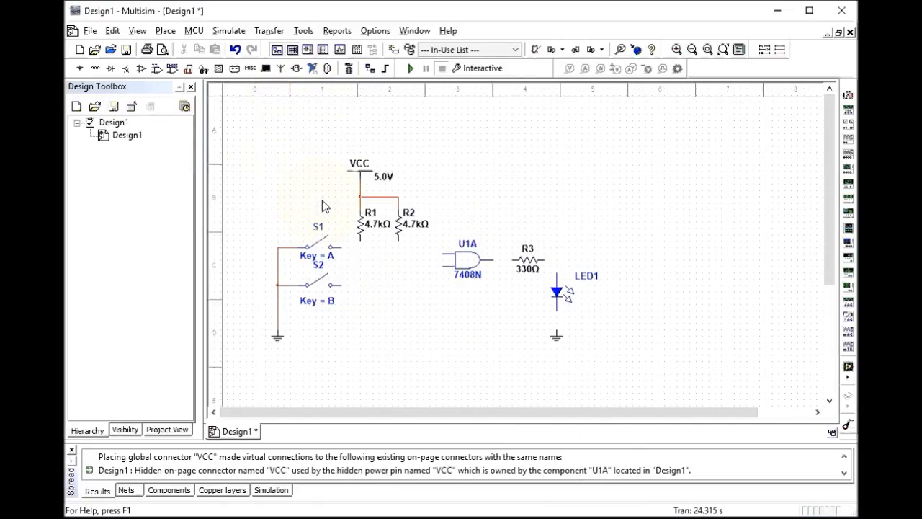
key("a")
key("b")
key("b")
key("b")
key("b")
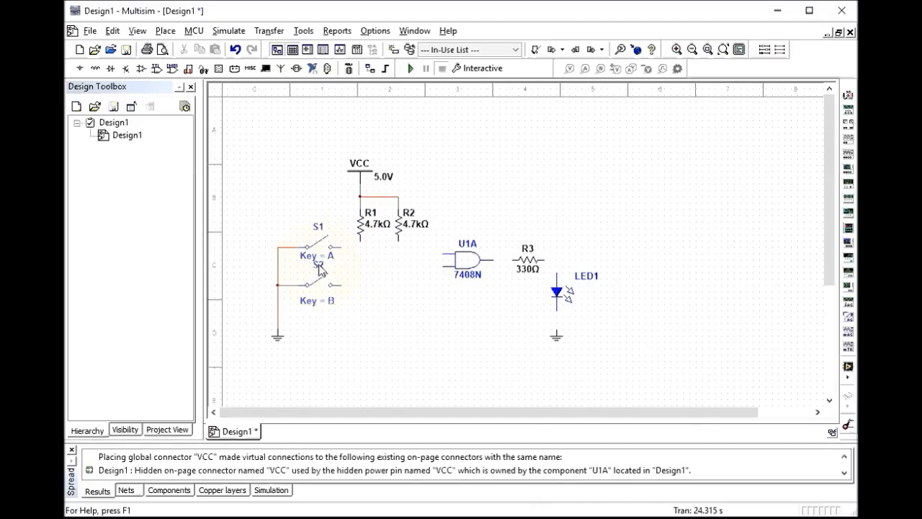
- Move the S1 and S2 reference labels to the lower left of their switches, beside the key labels
left_click(319, 266)
left_click_drag(319, 266, 283, 300)
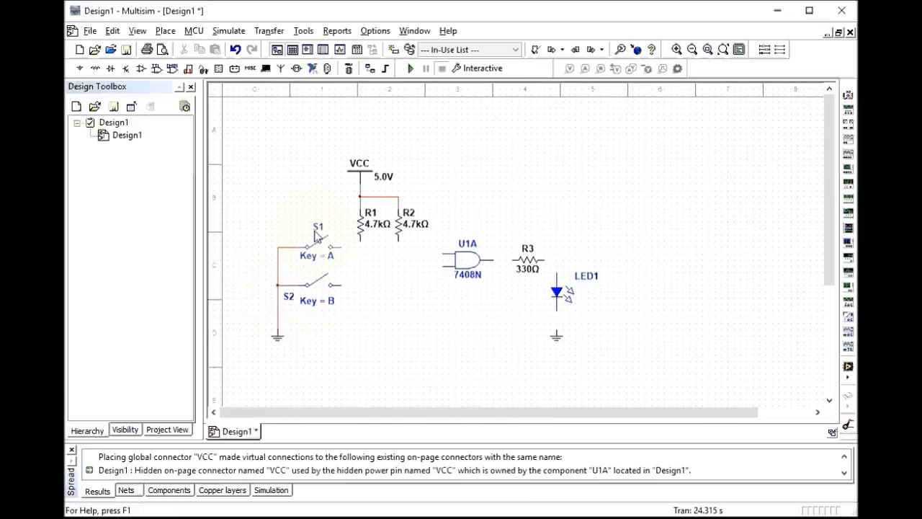
left_click_drag(319, 230, 287, 257)
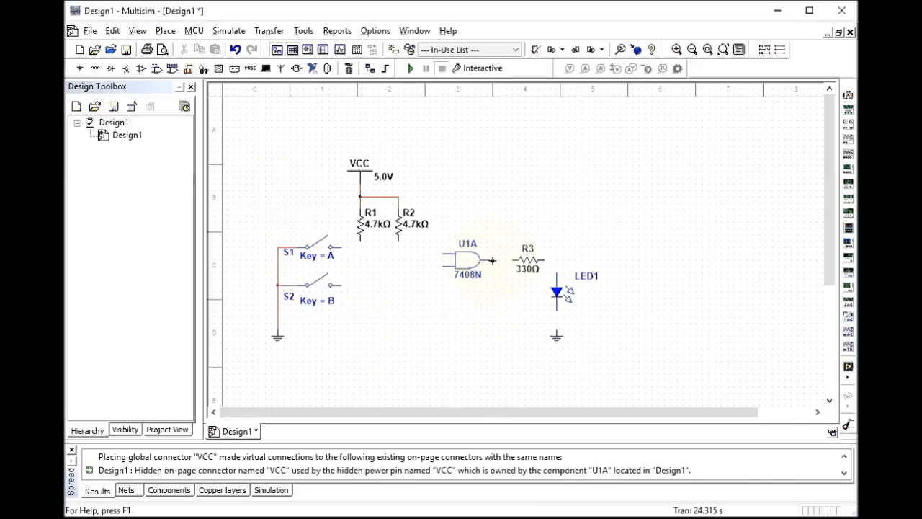
- Wire the AND gate output in series through resistor R3 and LED1 down to the right ground
left_click(497, 262)
left_click(516, 262)
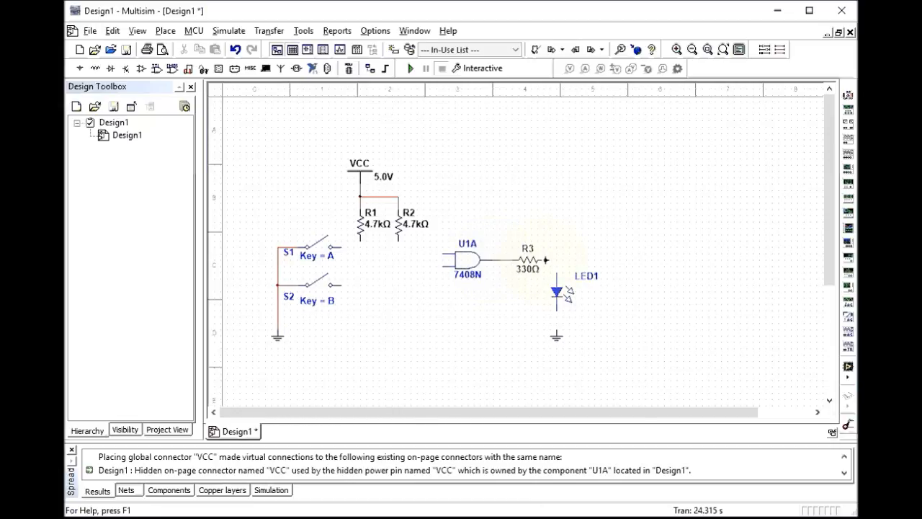
left_click(546, 260)
left_click(556, 272)
left_click(556, 333)
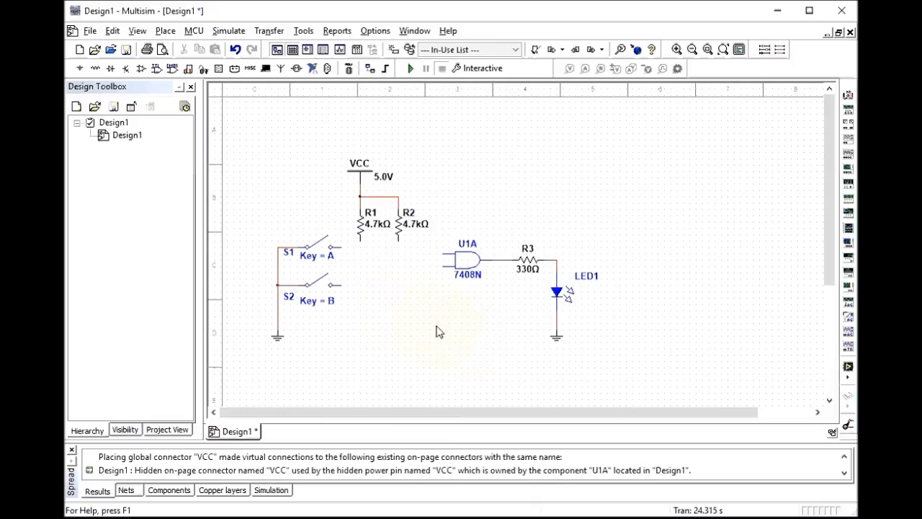
- Wire S1 and the lower end of R1 to the AND gate's upper input, and S2 and R2 to its lower input
left_click(343, 248)
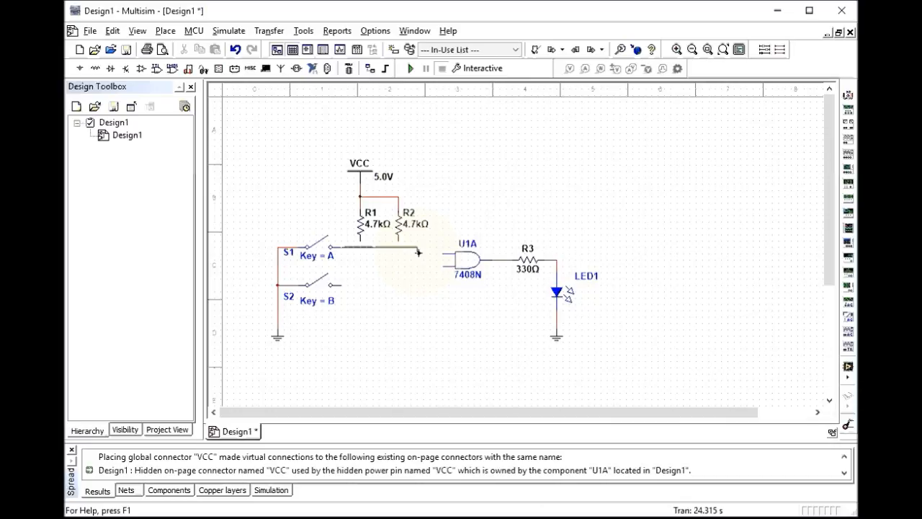
left_click(443, 252)
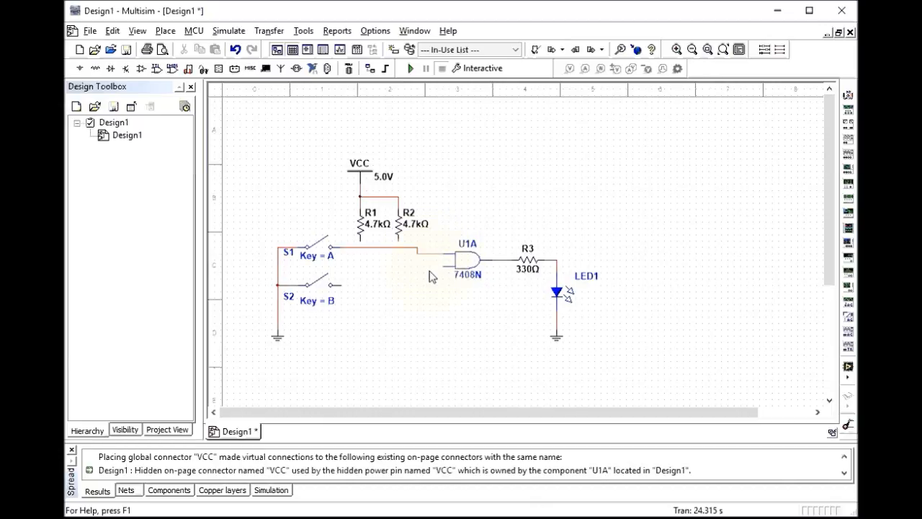
left_click(341, 285)
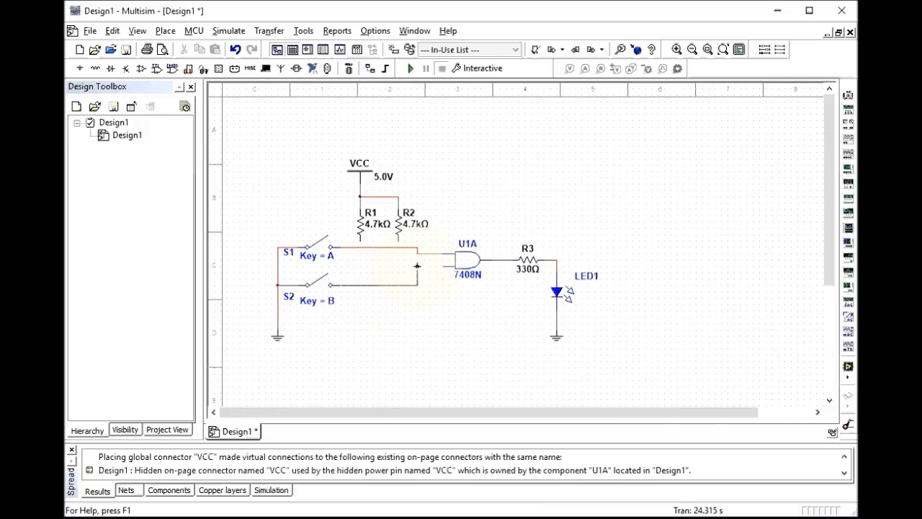
left_click(417, 267)
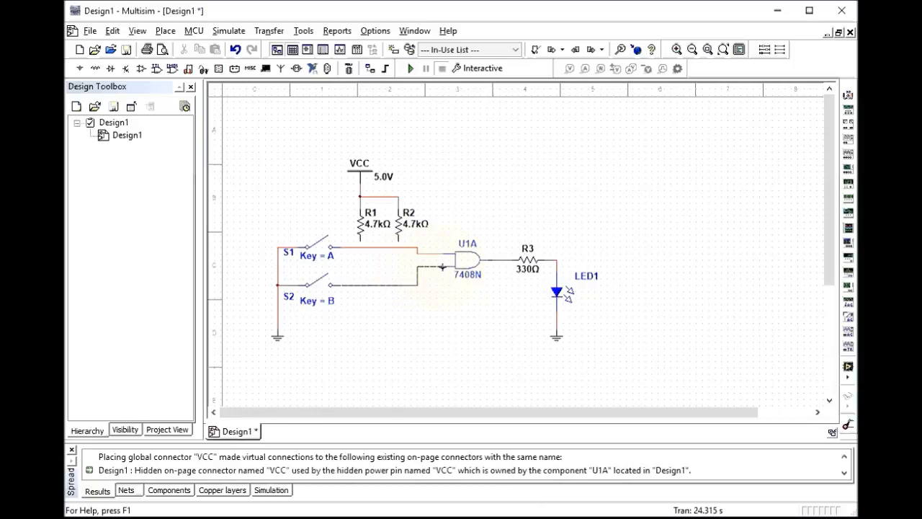
left_click(444, 266)
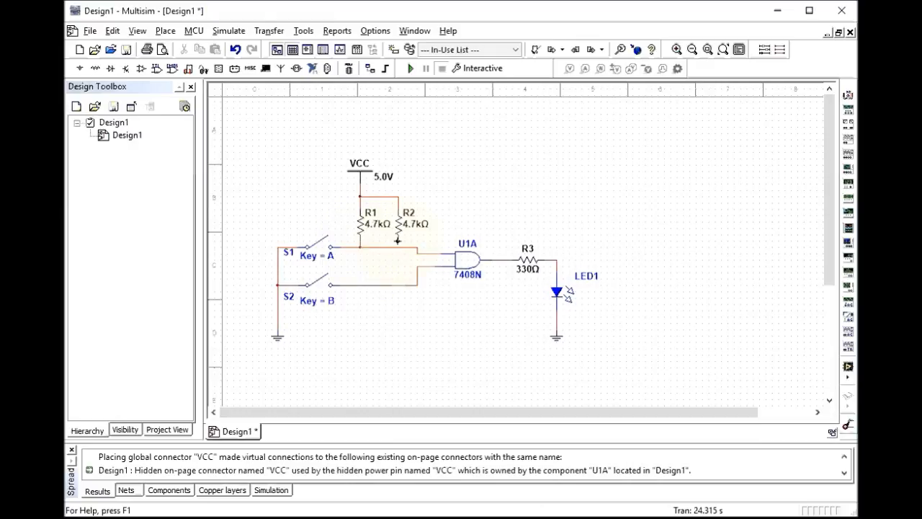
left_click(397, 241)
left_click(395, 285)
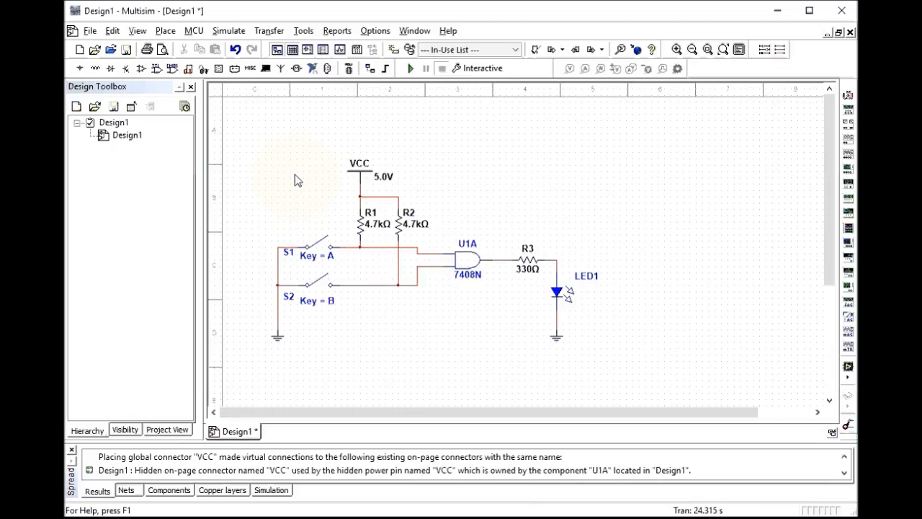
- Place a voltage probe on the wire from switch S1 to the AND gate's upper input
left_click(165, 31)
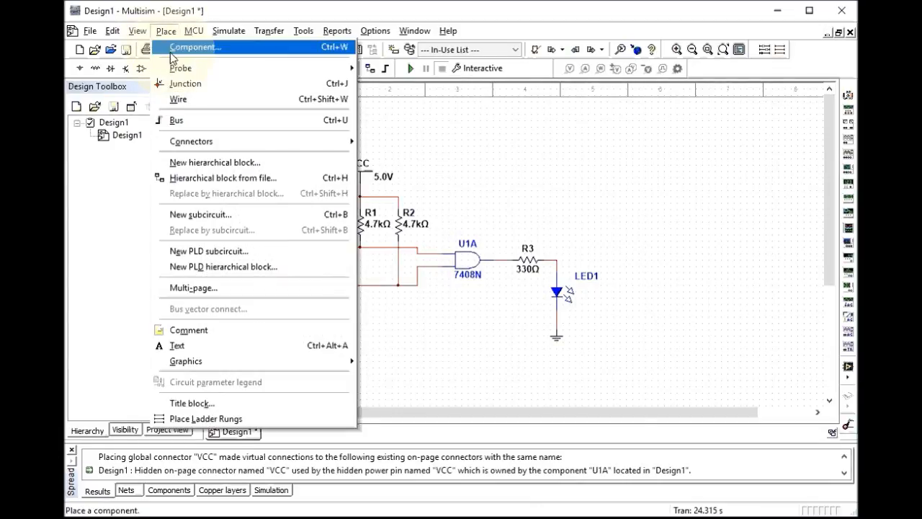
mouse_move(255, 76)
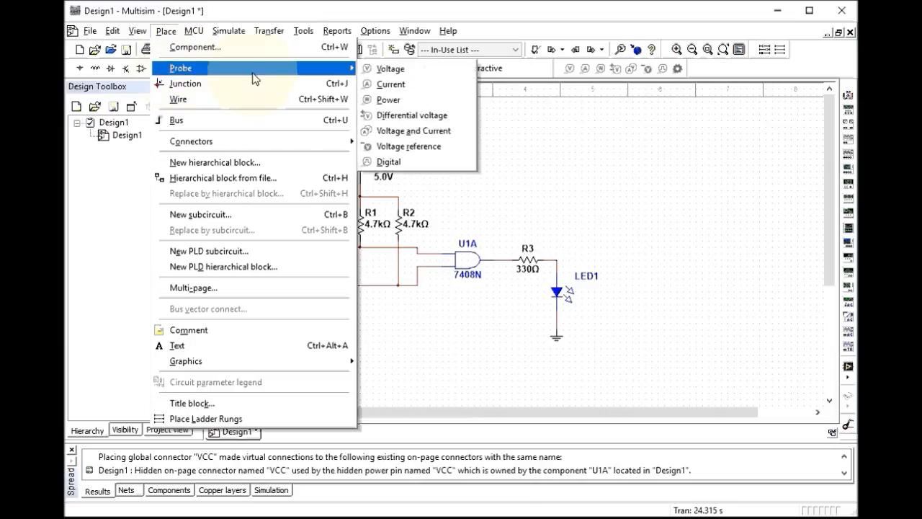
left_click(383, 71)
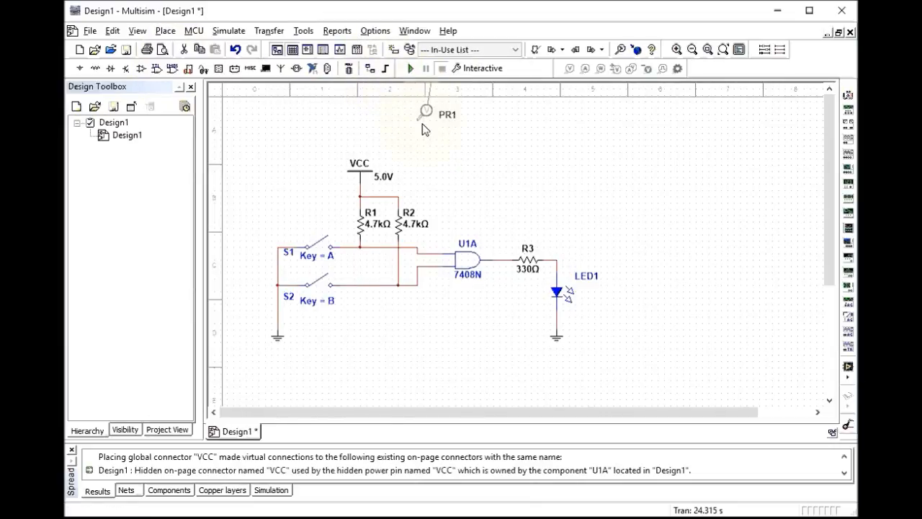
left_click(430, 253)
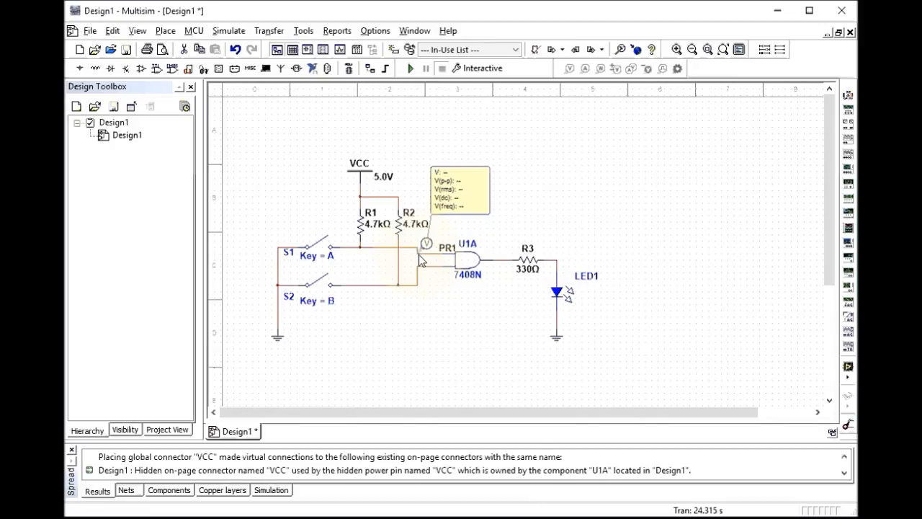
left_click(420, 256)
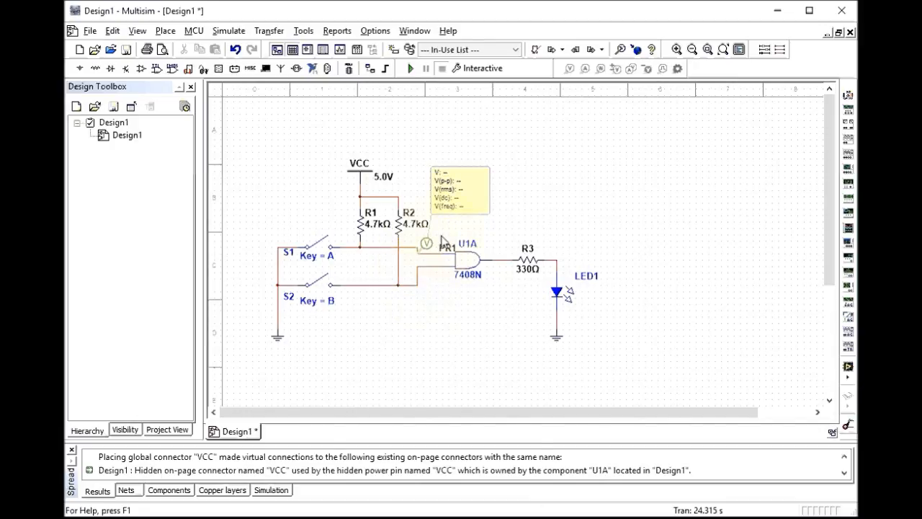
- Set the voltage probe's parameters to Custom and show only V(dc), hiding V, V(p-p), V(rms), V(freq), V(gain_DC), V(gain_AC) and V(phase)
right_click(453, 186)
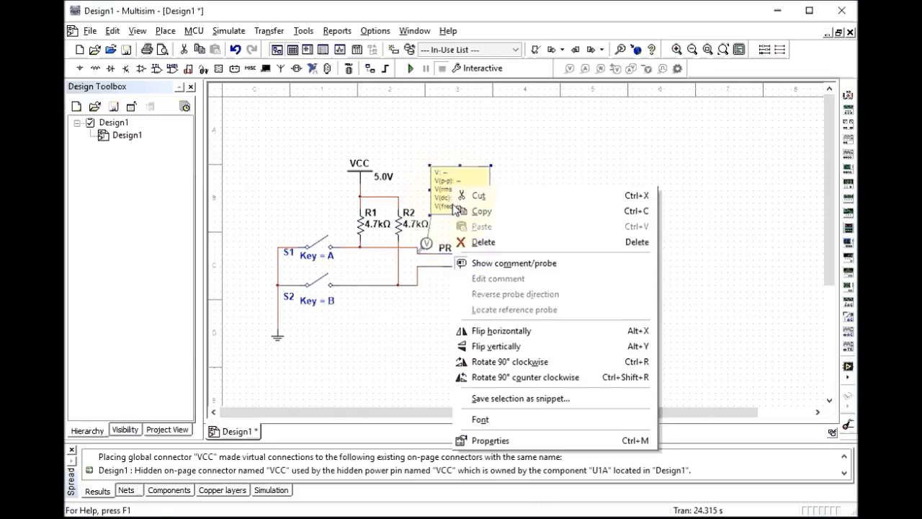
left_click(490, 439)
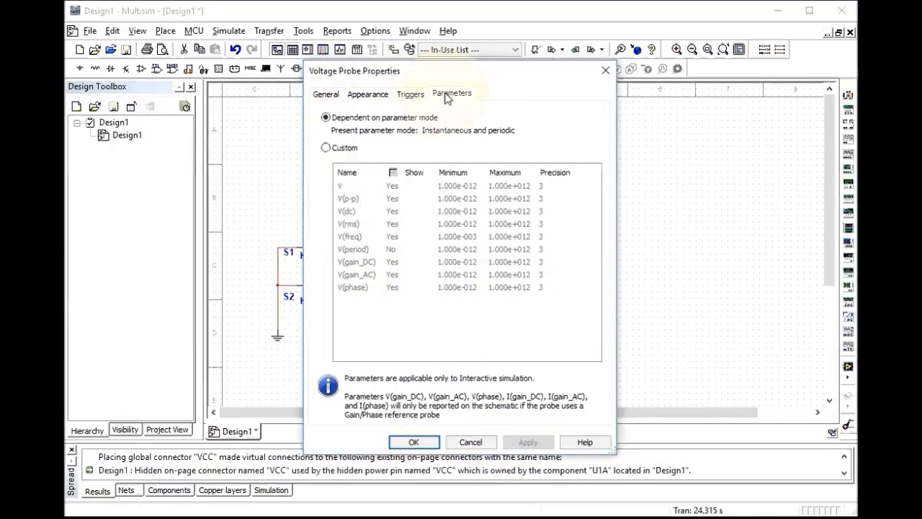
left_click(325, 148)
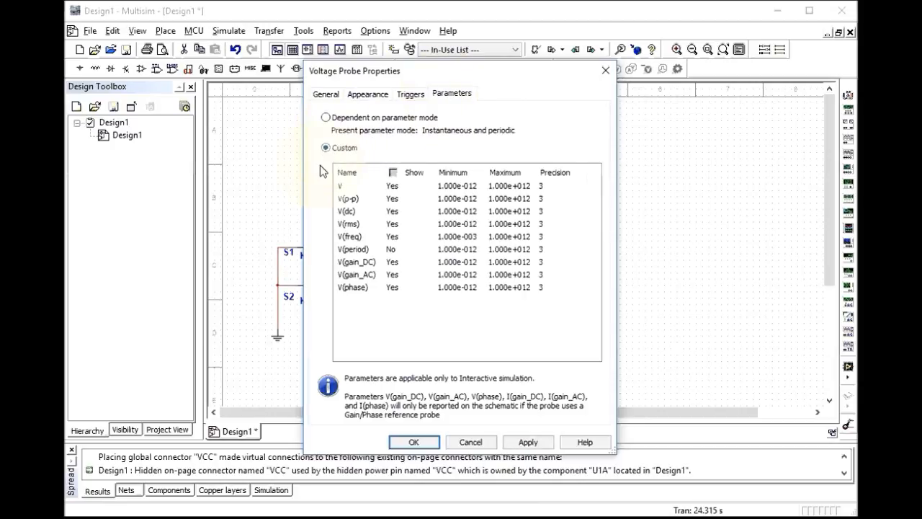
left_click(393, 189)
left_click(394, 188)
left_click(393, 199)
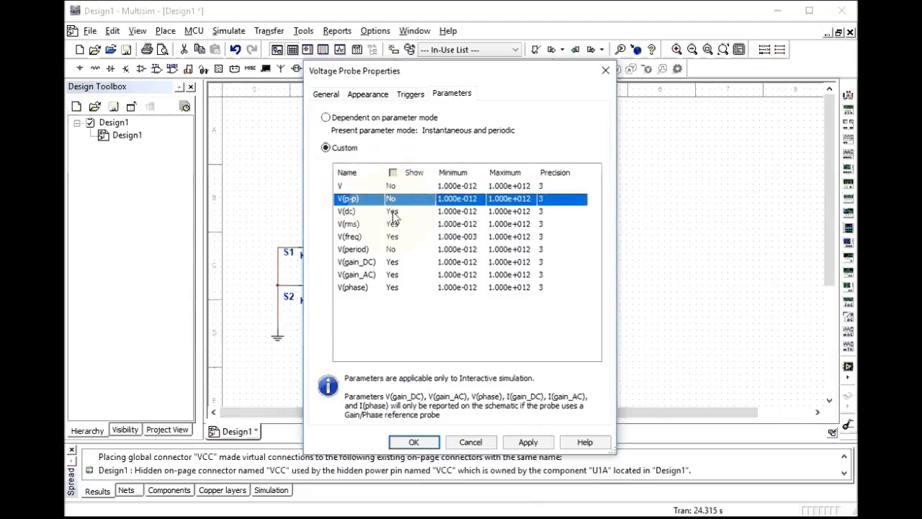
left_click(393, 224)
left_click(393, 224)
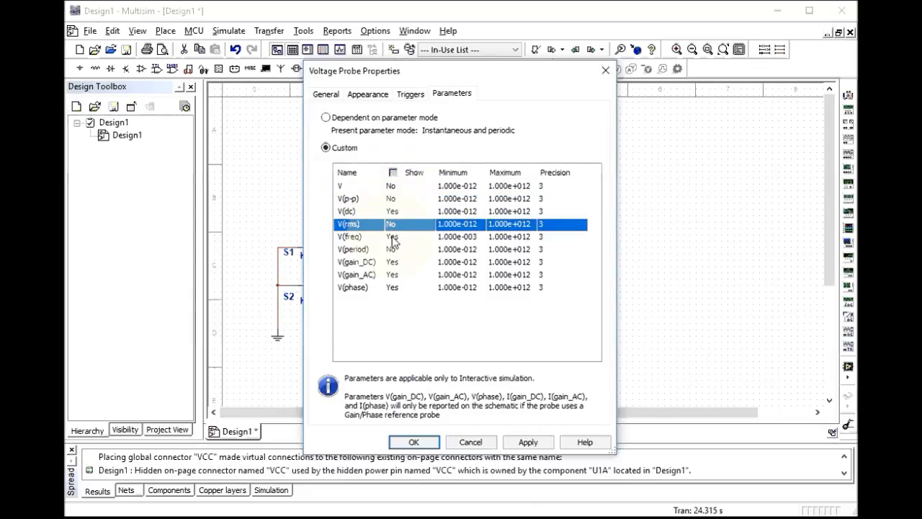
left_click(393, 237)
left_click(393, 238)
left_click(394, 262)
left_click(393, 261)
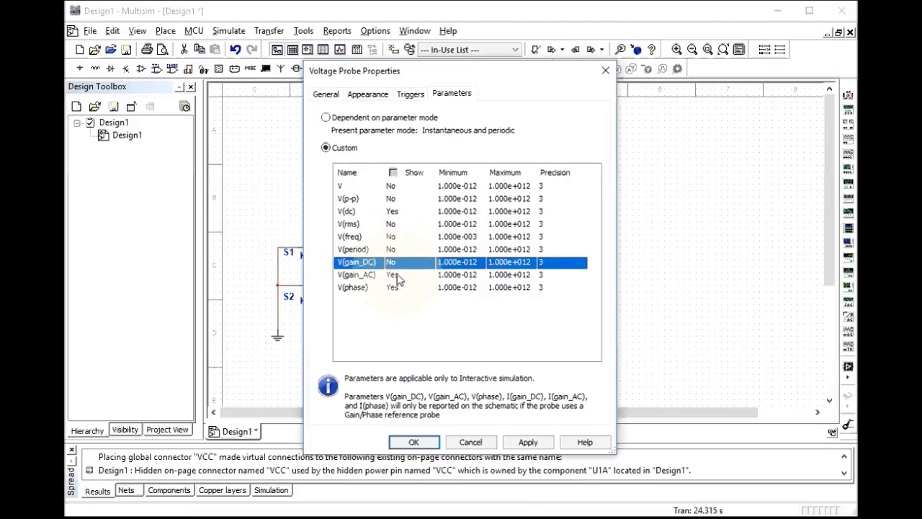
left_click(395, 274)
left_click(395, 274)
left_click(395, 287)
left_click(395, 288)
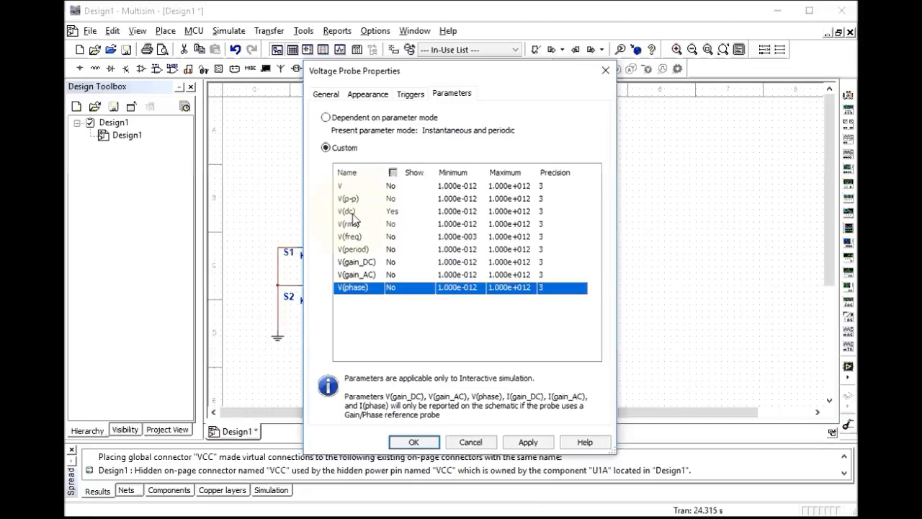
left_click(429, 444)
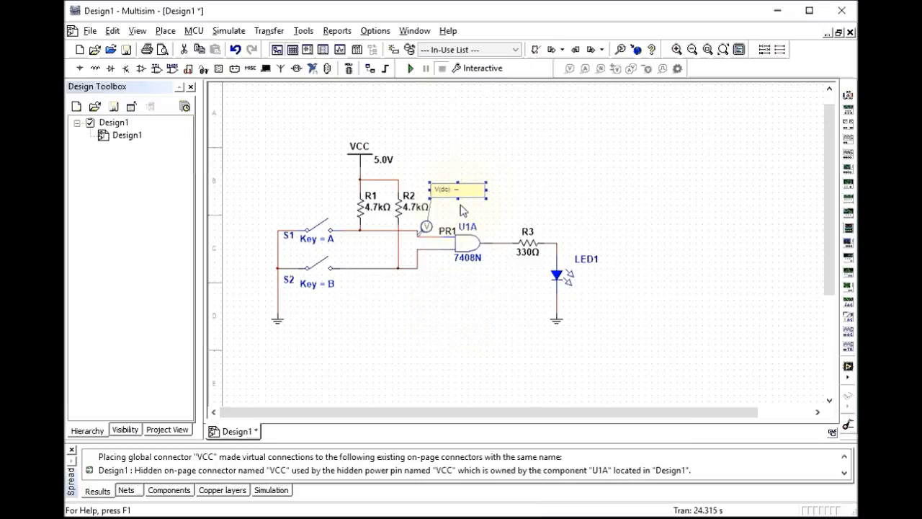
left_click(263, 119)
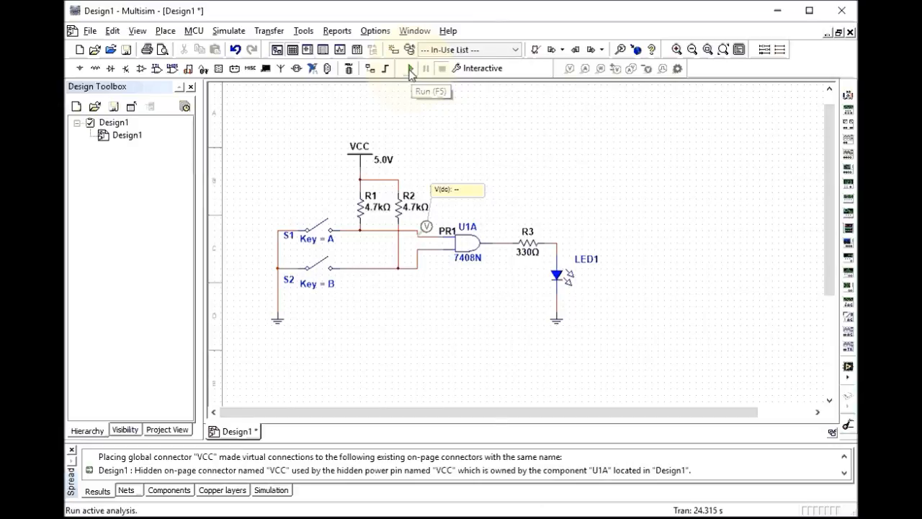
- Run the interactive simulation, close and reopen switch S1 to check the probe voltage and LED1, and stop the simulation
left_click(409, 69)
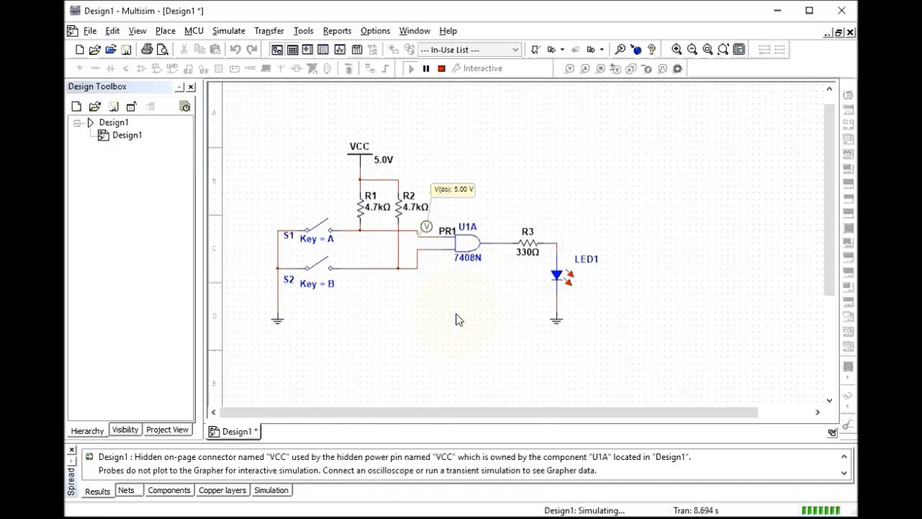
key("a")
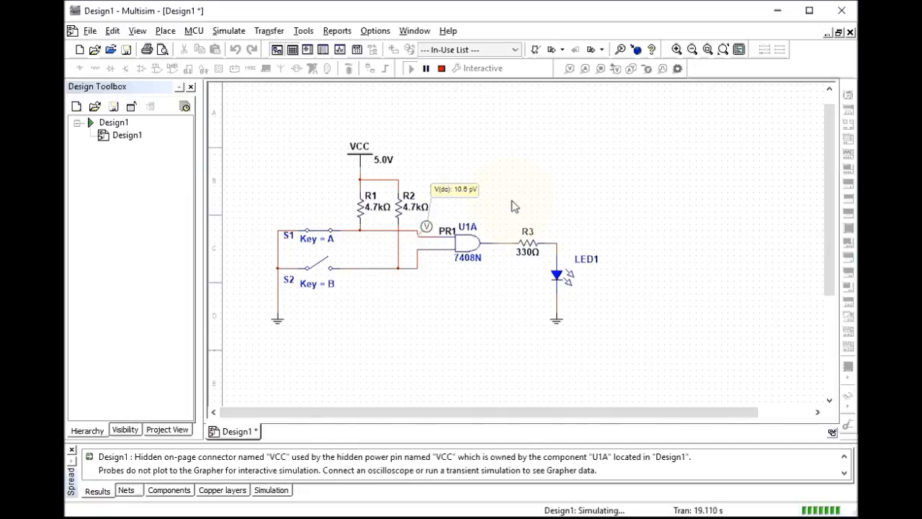
key("a")
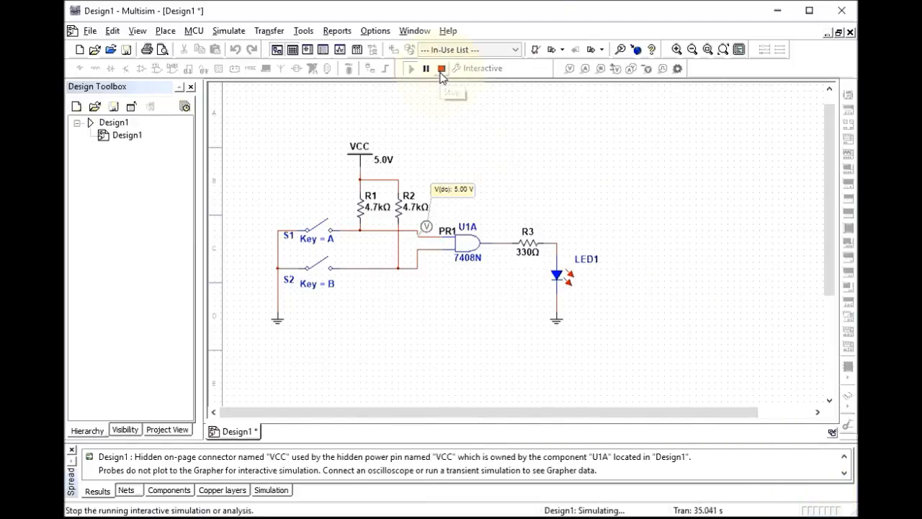
left_click(442, 70)
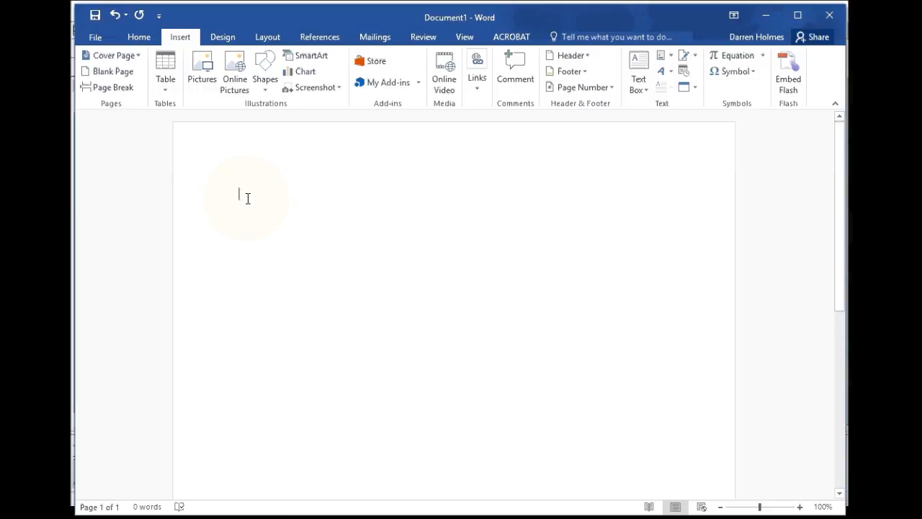
- Add three line breaks to the blank document and enter the title "Example" on the first line
key("Return")
key("Return")
key("Return")
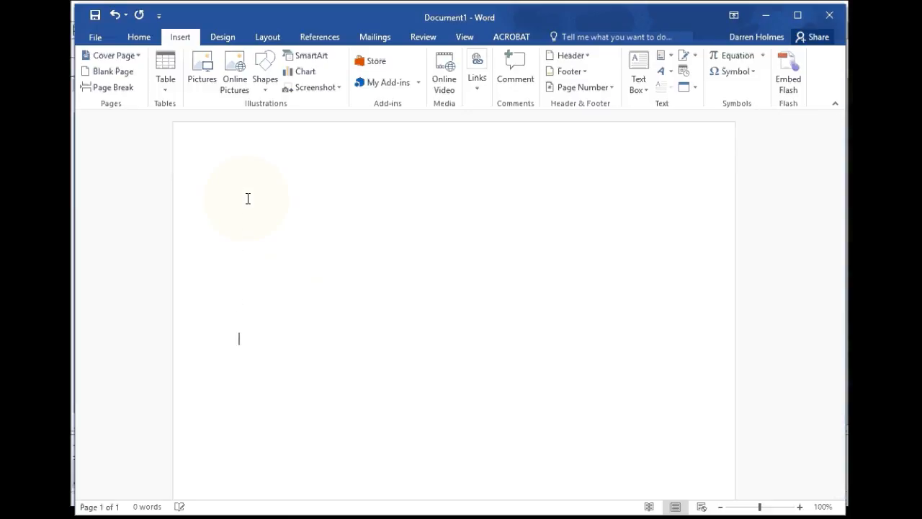
left_click(241, 193)
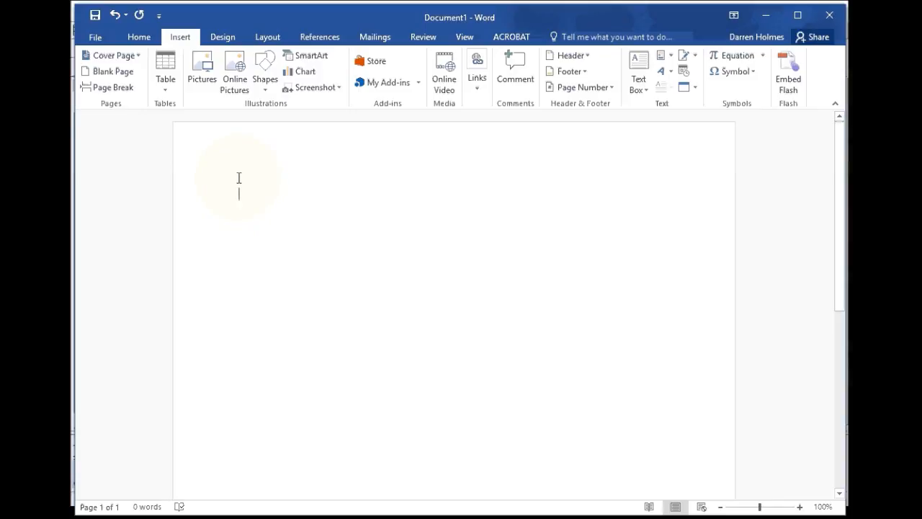
type("Ex")
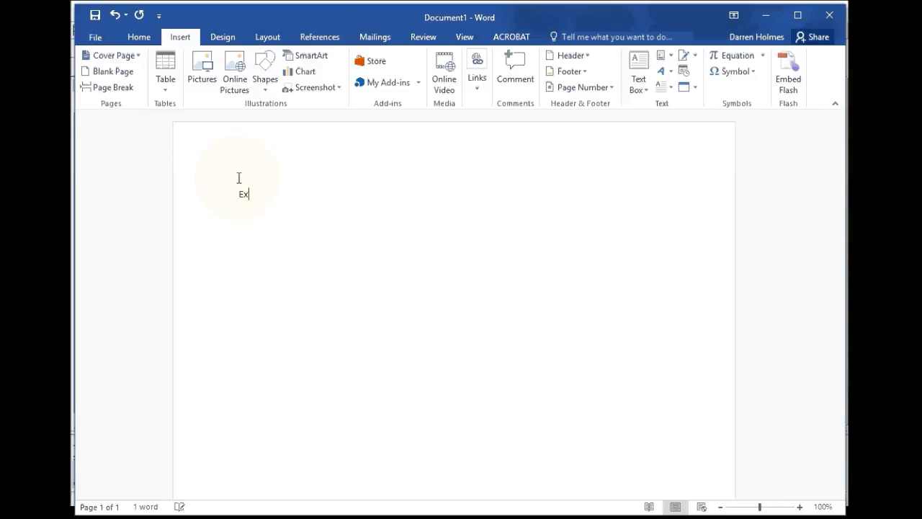
type("ample")
- Format the title "Example" as 18 pt, bold and centered
left_click_drag(239, 193, 296, 190)
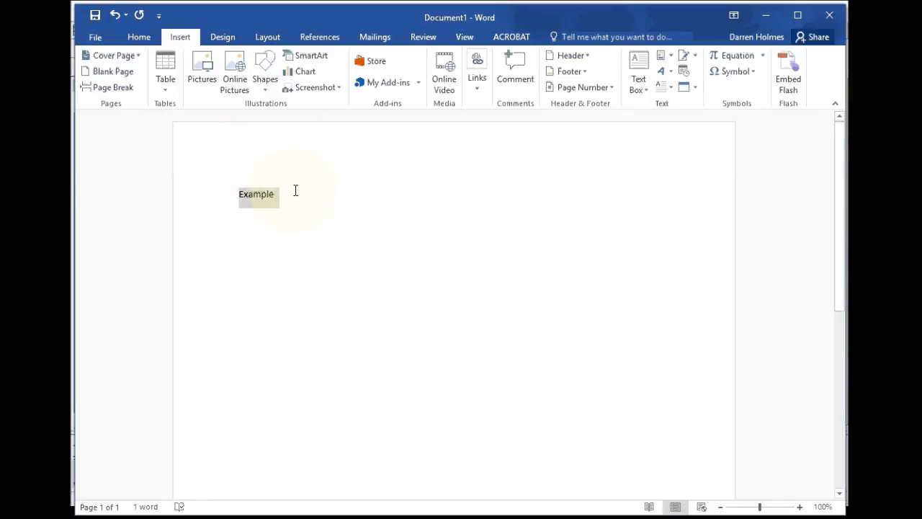
left_click(122, 37)
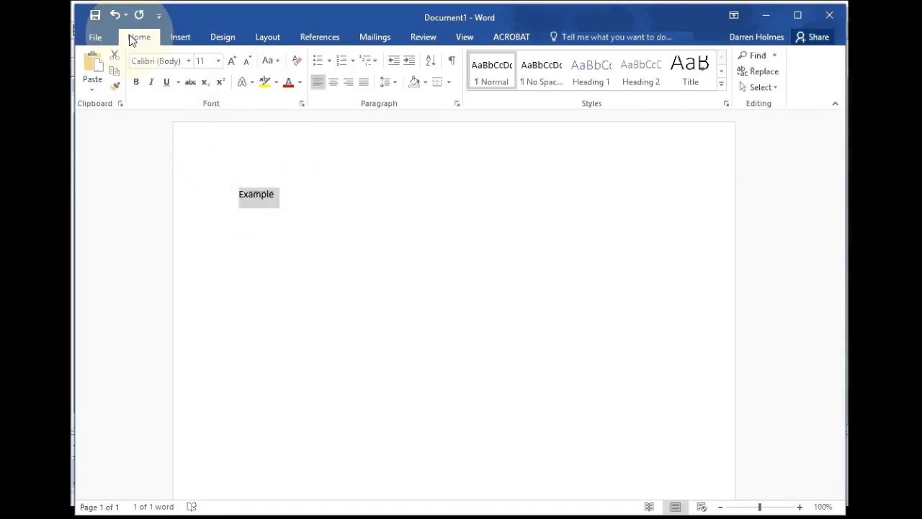
left_click(232, 63)
left_click(232, 63)
left_click(232, 62)
left_click(231, 63)
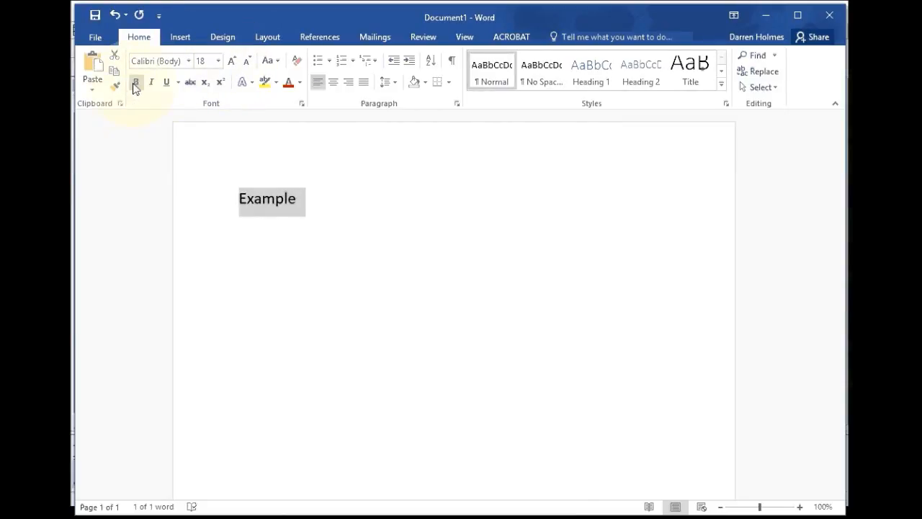
left_click(135, 82)
left_click(333, 82)
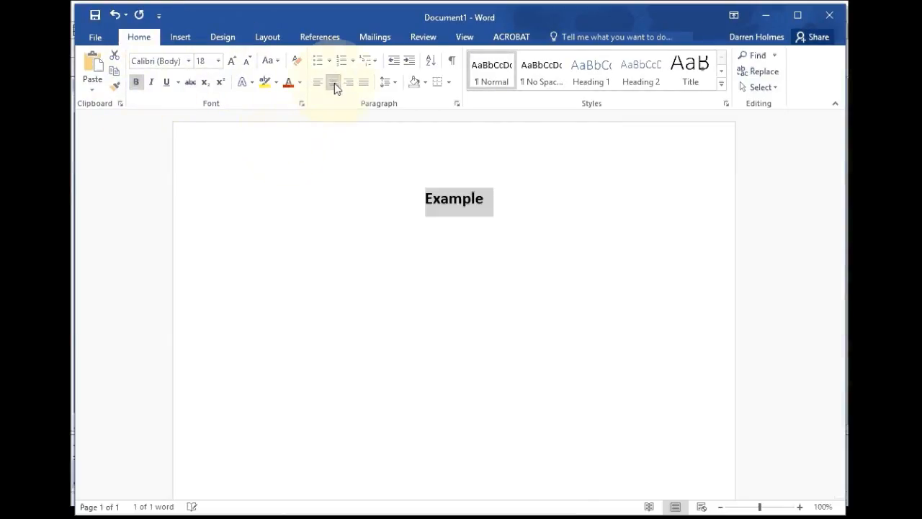
- Place the insertion point below the title, switch to Multisim and copy the entire circuit including the voltage probe
left_click(299, 249)
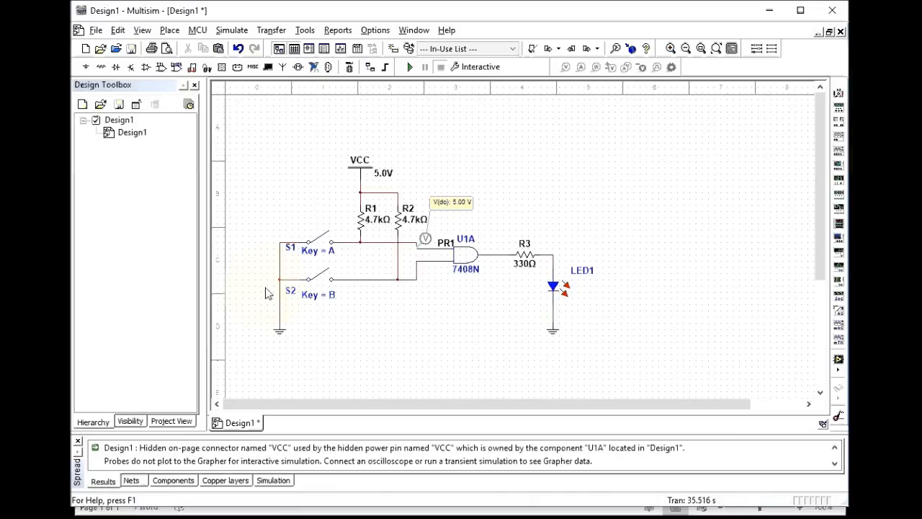
left_click_drag(262, 144, 616, 353)
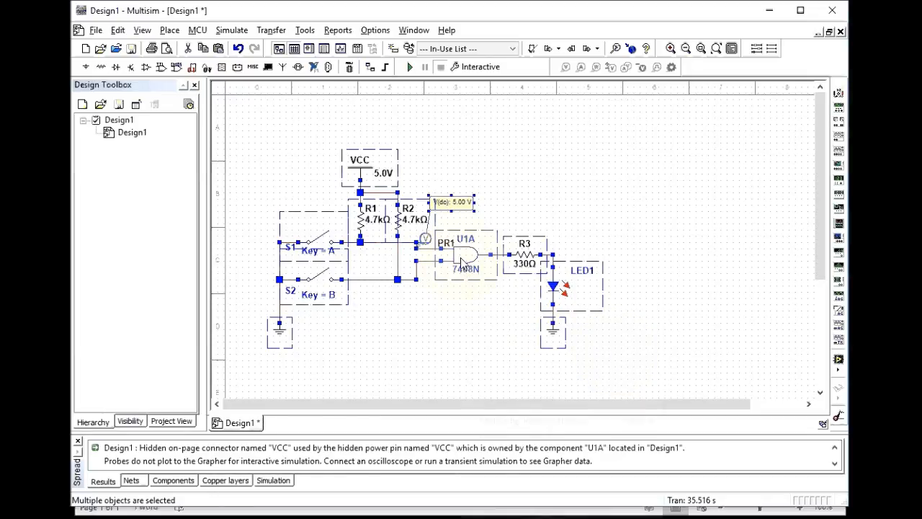
right_click(462, 262)
left_click(487, 282)
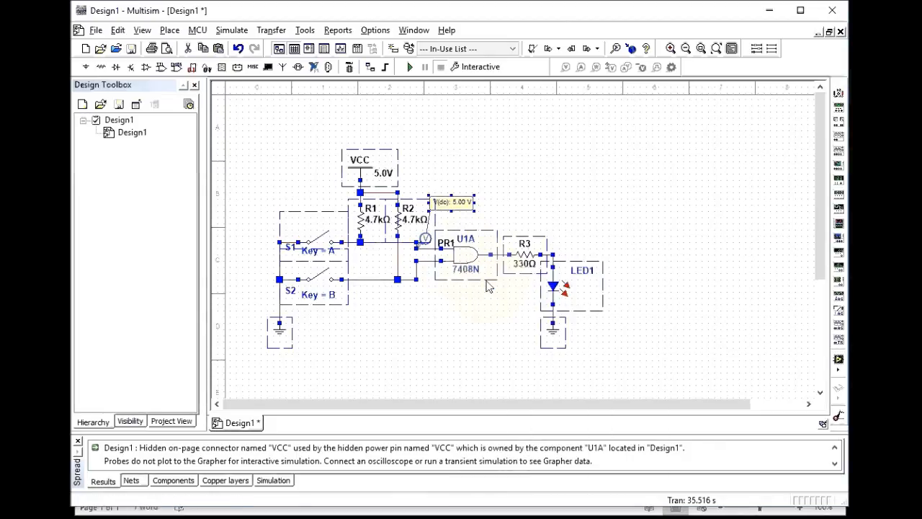
scroll(430, 319, "down", 3)
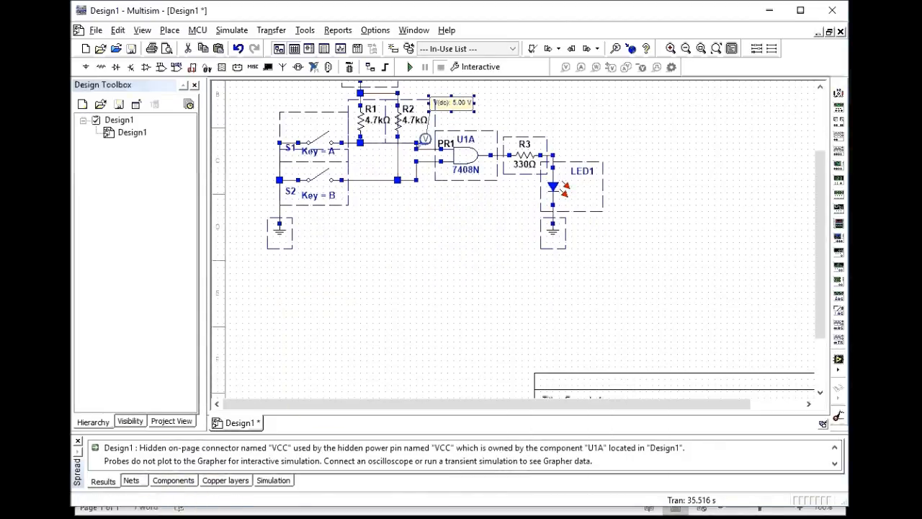
- Switch back to Word, paste the circuit below the title and center the picture
key("alt+Tab")
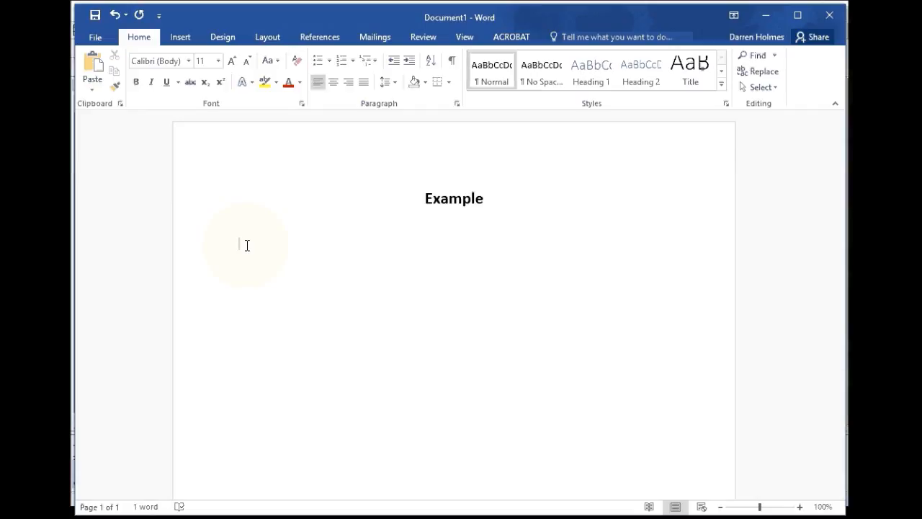
key("ctrl+v")
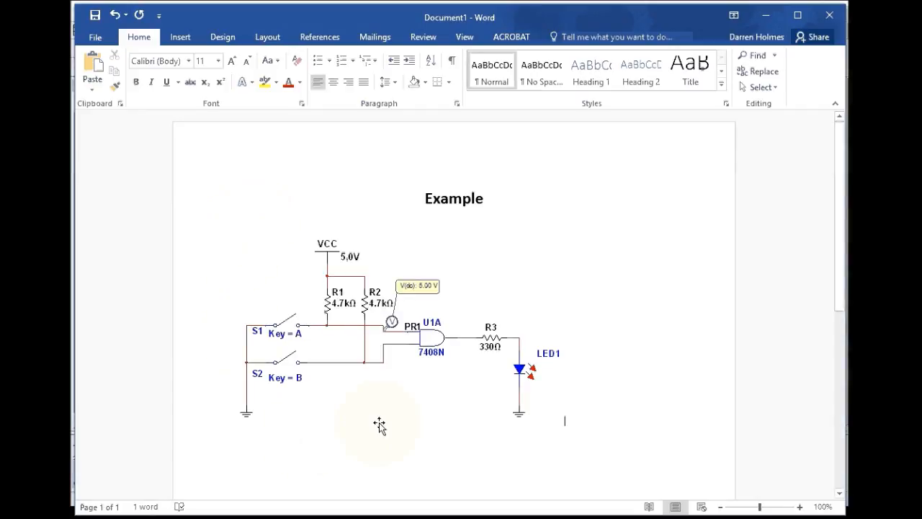
left_click(357, 343)
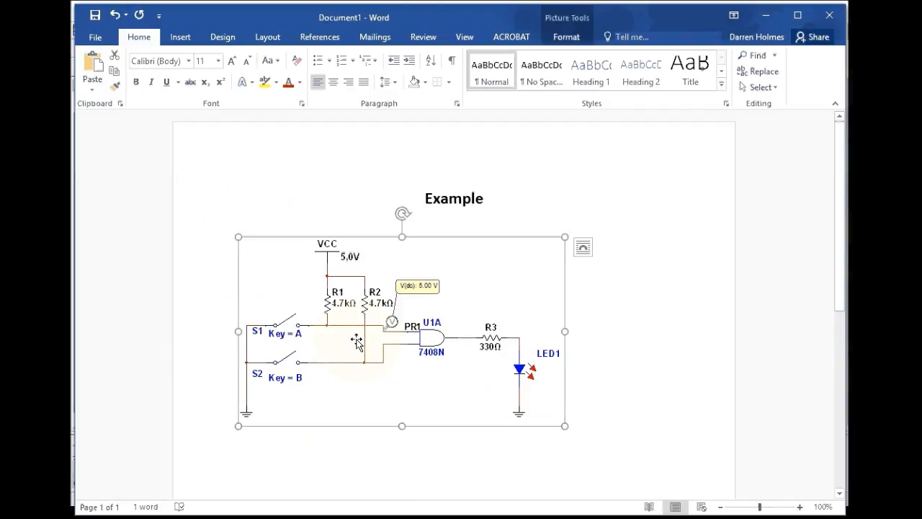
left_click(335, 85)
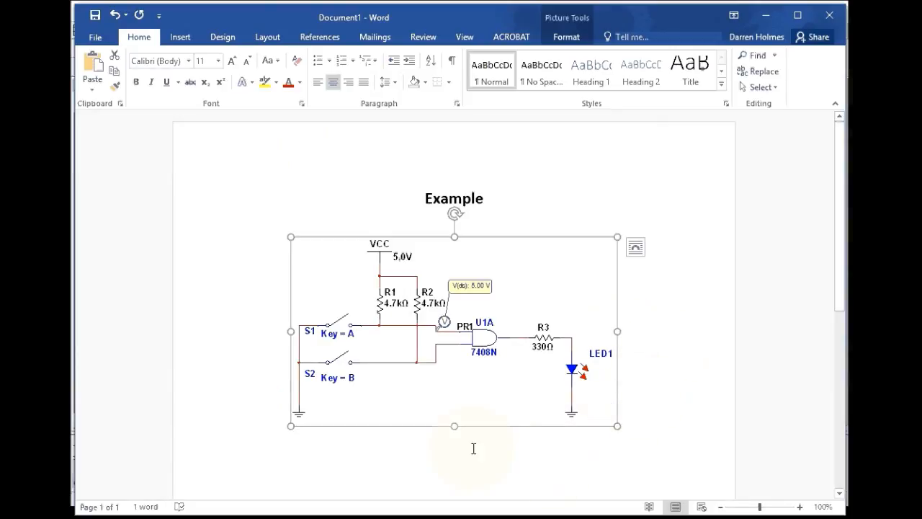
- Start a new equation below the circuit picture and handwrite A + B with a separate bar over each letter using Ink Equation
left_click(290, 458)
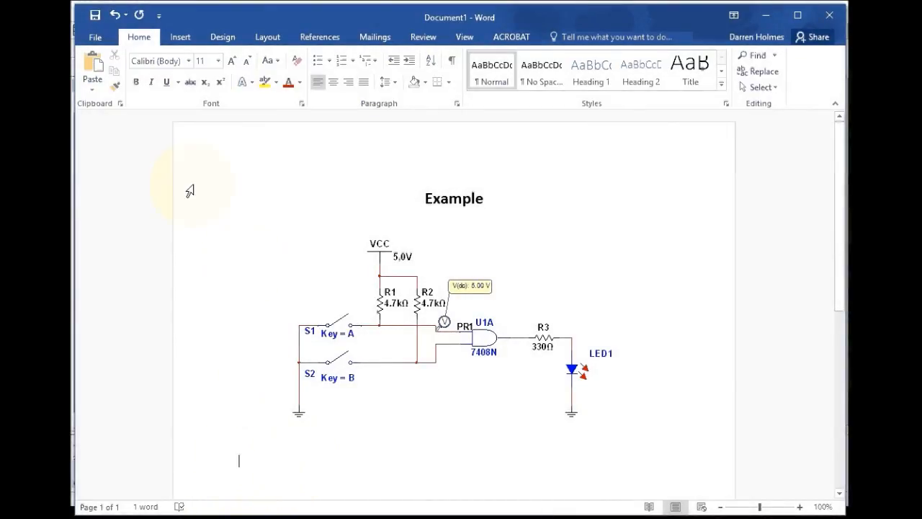
left_click(180, 39)
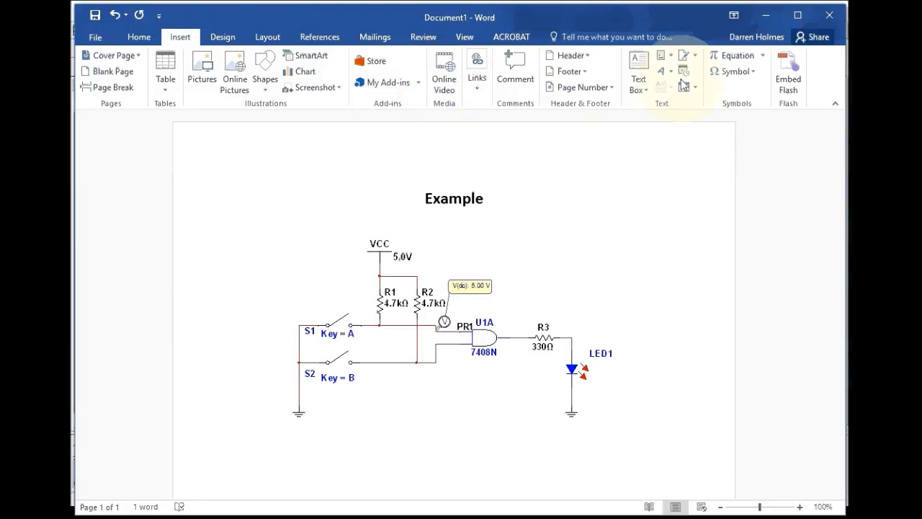
left_click(720, 61)
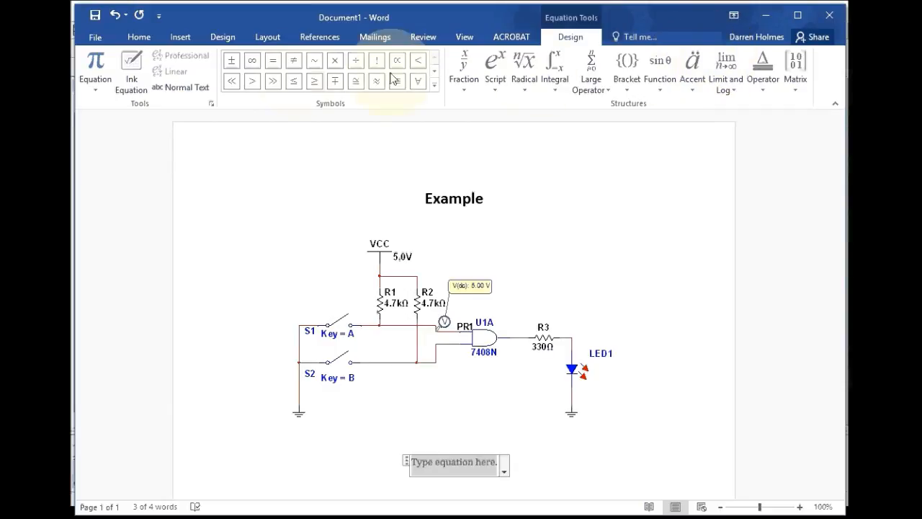
left_click(131, 92)
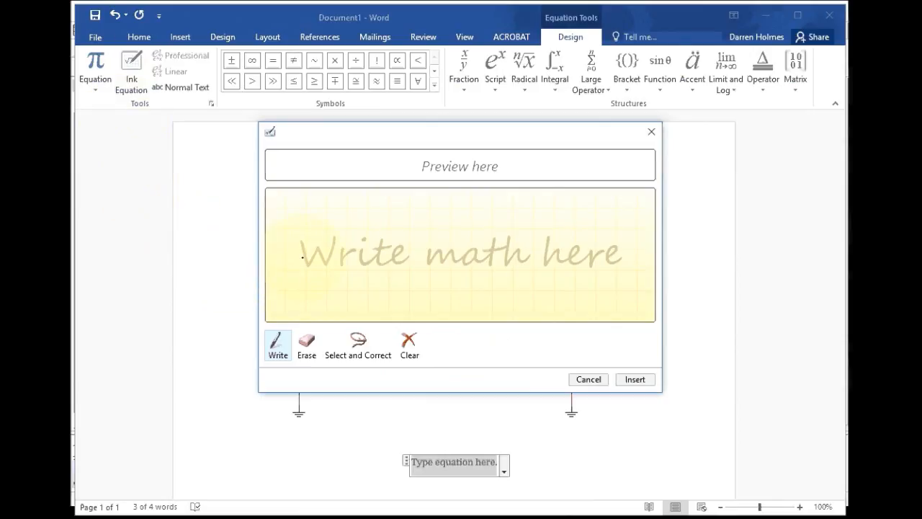
mouse_move(296, 307)
left_mouse_down()
mouse_move(313, 253)
mouse_move(345, 309)
left_mouse_up()
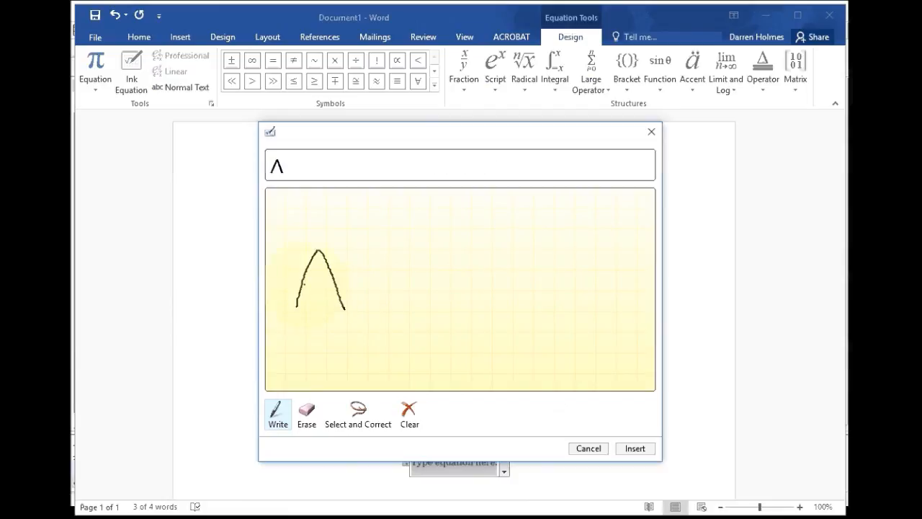
left_click_drag(301, 285, 312, 281)
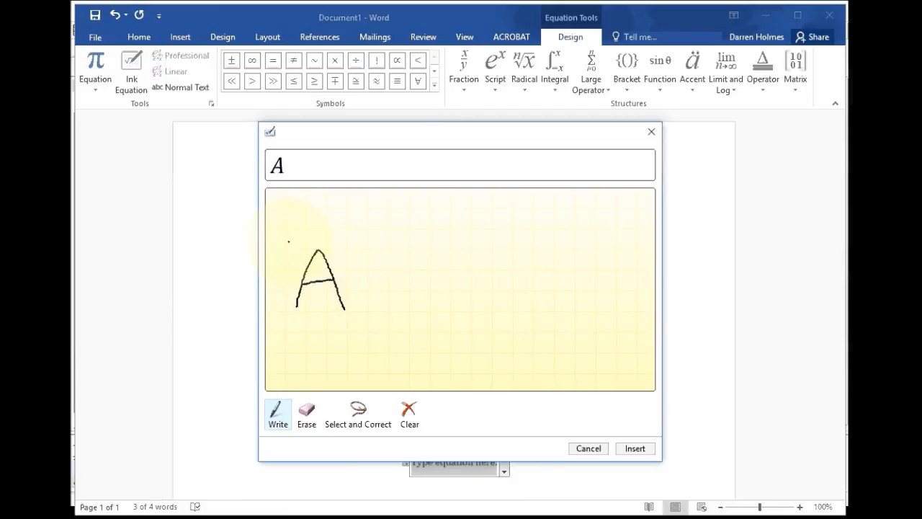
left_click_drag(297, 233, 335, 232)
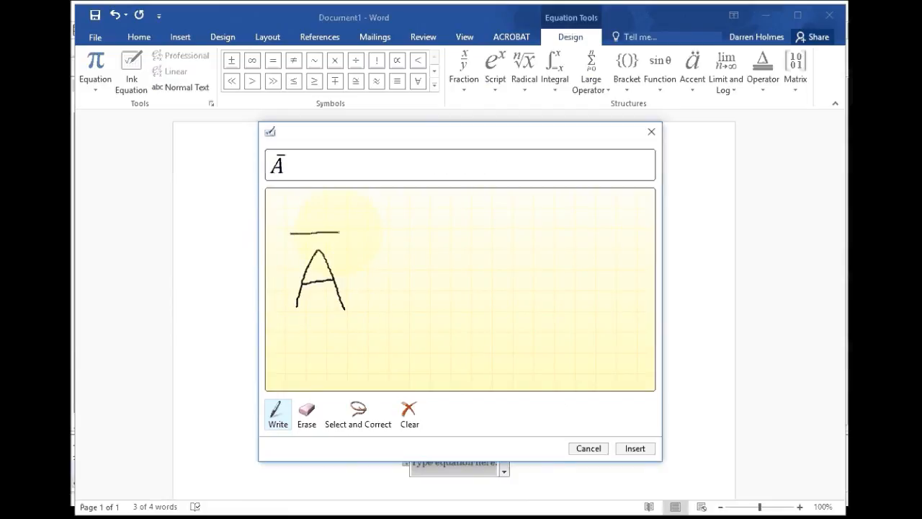
mouse_move(396, 263)
left_mouse_down()
mouse_move(400, 297)
mouse_move(426, 281)
left_mouse_up()
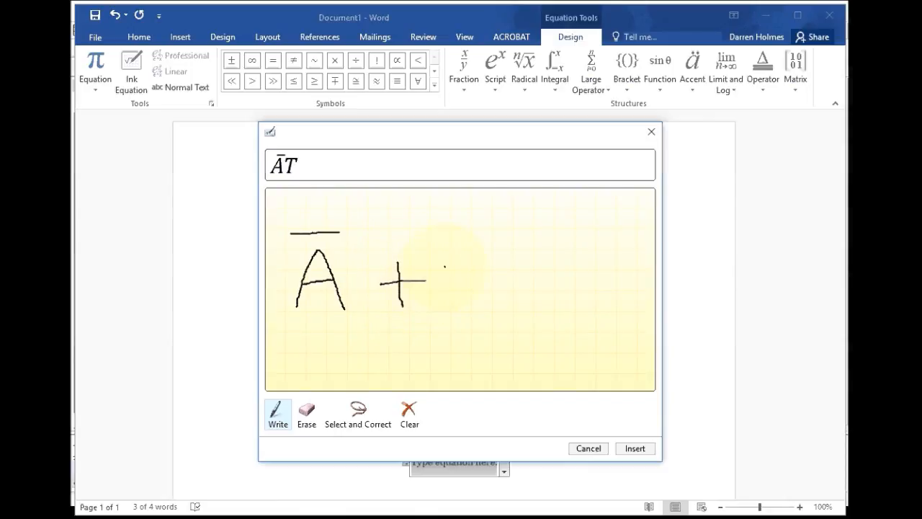
mouse_move(462, 252)
left_mouse_down()
mouse_move(465, 308)
mouse_move(487, 239)
mouse_move(496, 278)
mouse_move(470, 282)
mouse_move(507, 295)
mouse_move(477, 314)
left_mouse_up()
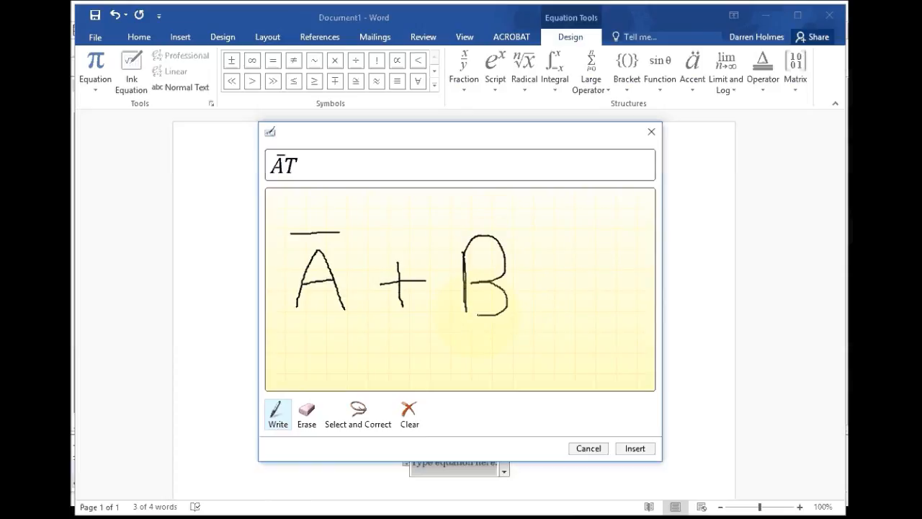
left_click_drag(454, 227, 517, 225)
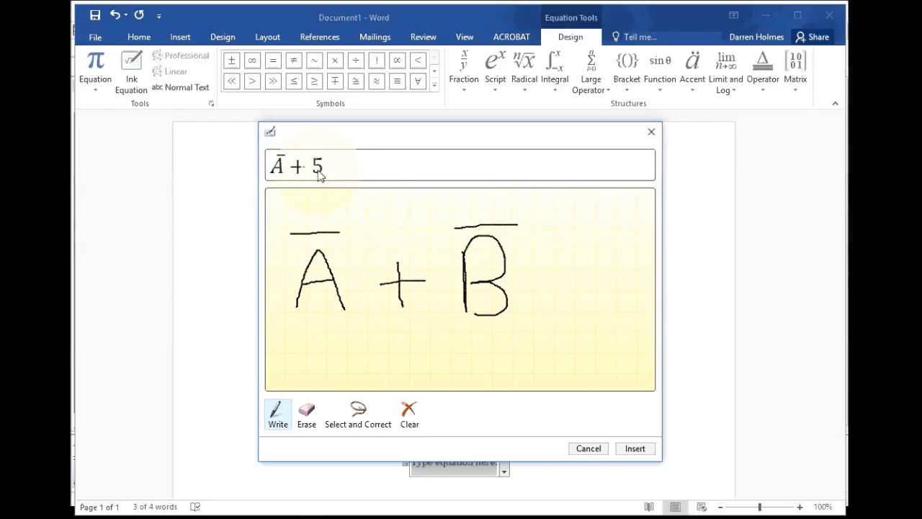
- Correct the misrecognized handwritten letter to B and insert the equation into the document
left_click(363, 427)
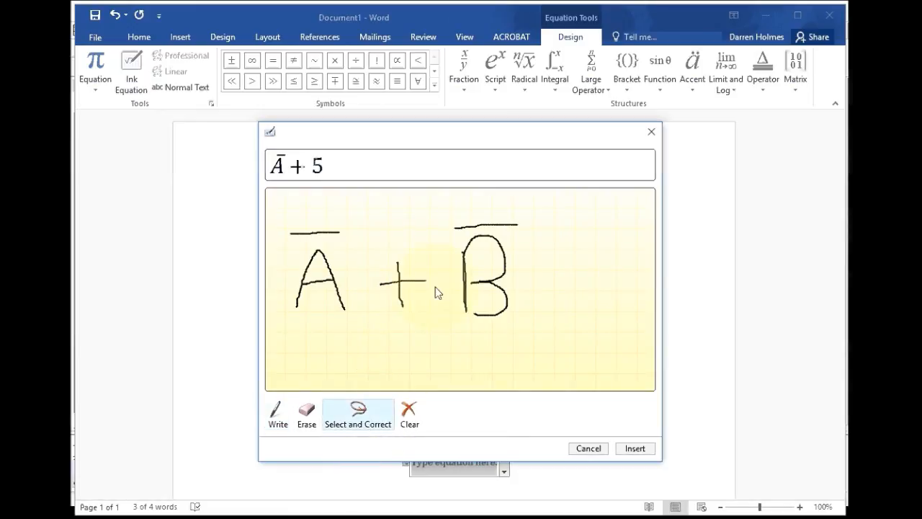
mouse_move(457, 248)
left_mouse_down()
mouse_move(496, 232)
mouse_move(527, 264)
mouse_move(531, 310)
mouse_move(502, 333)
mouse_move(451, 323)
mouse_move(450, 250)
left_mouse_up()
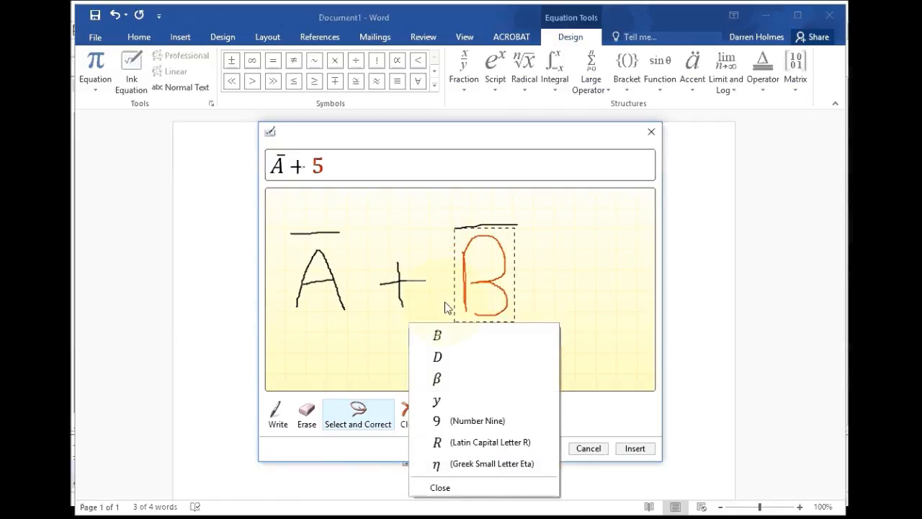
left_click(447, 334)
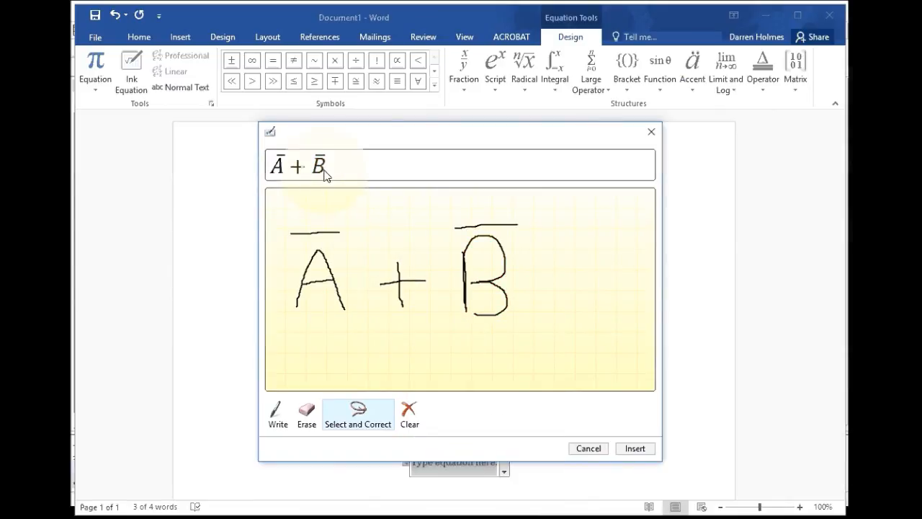
left_click(629, 448)
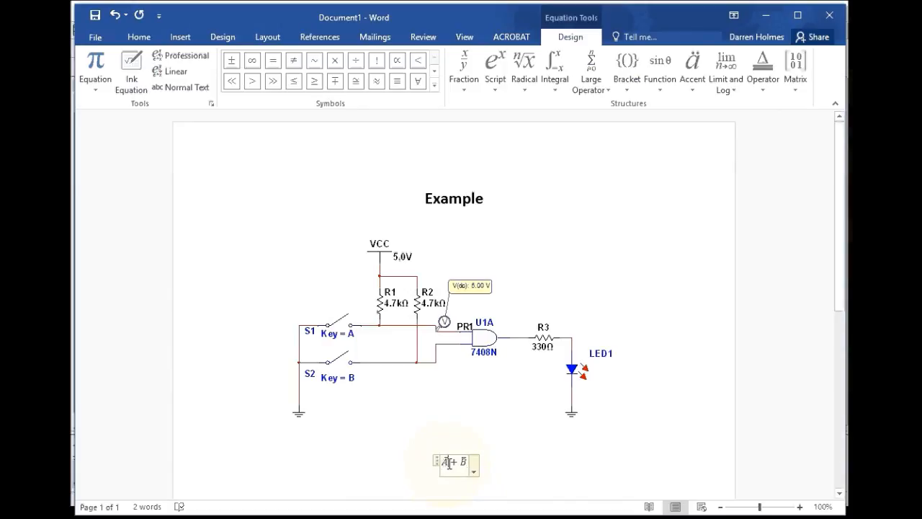
- Add one overbar across the entire equation
left_click_drag(444, 464, 465, 462)
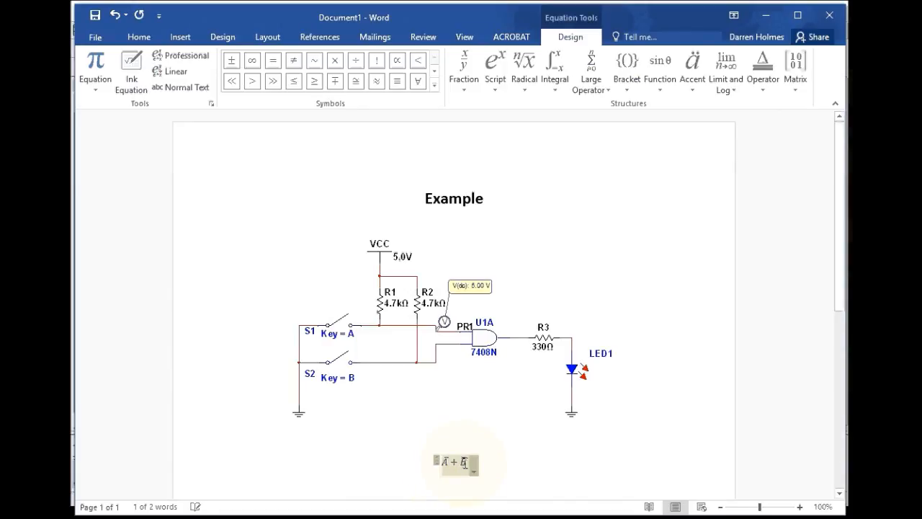
left_click(690, 90)
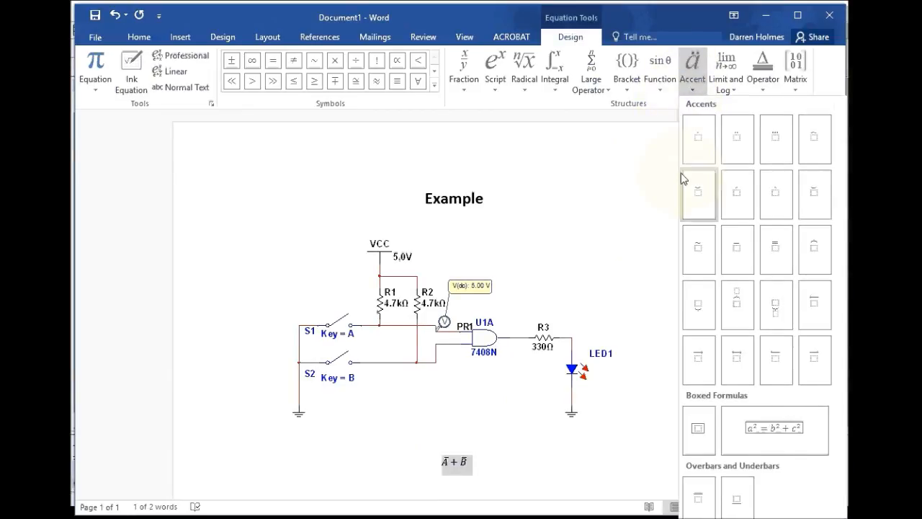
left_click(698, 497)
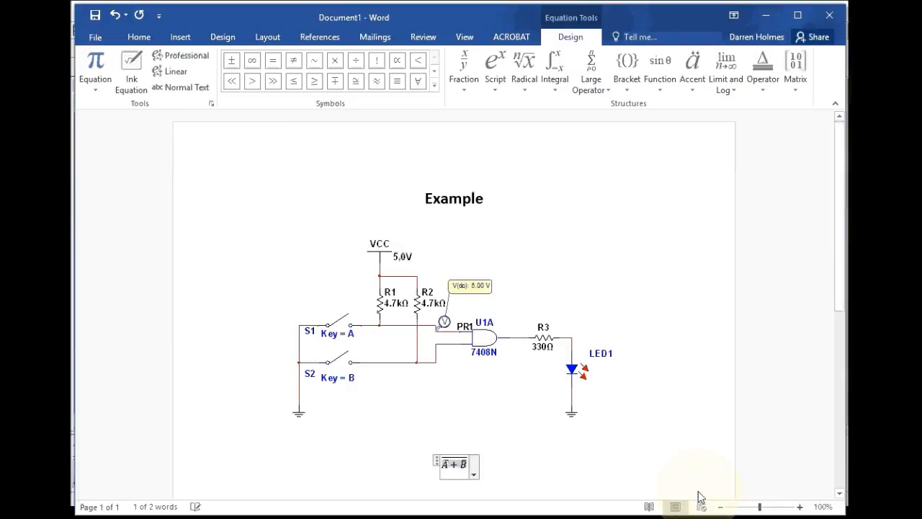
- Select the equation and increase its font size to 12
left_click(514, 453)
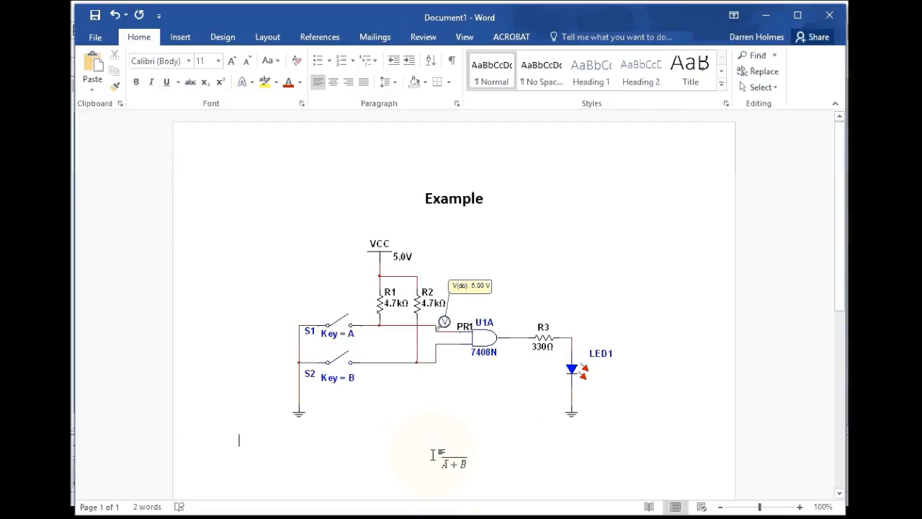
left_click(472, 460)
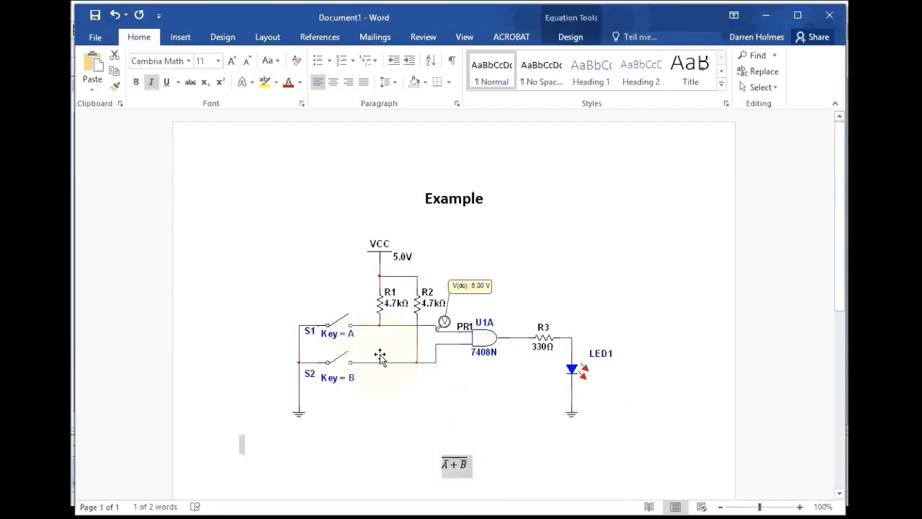
left_click(231, 62)
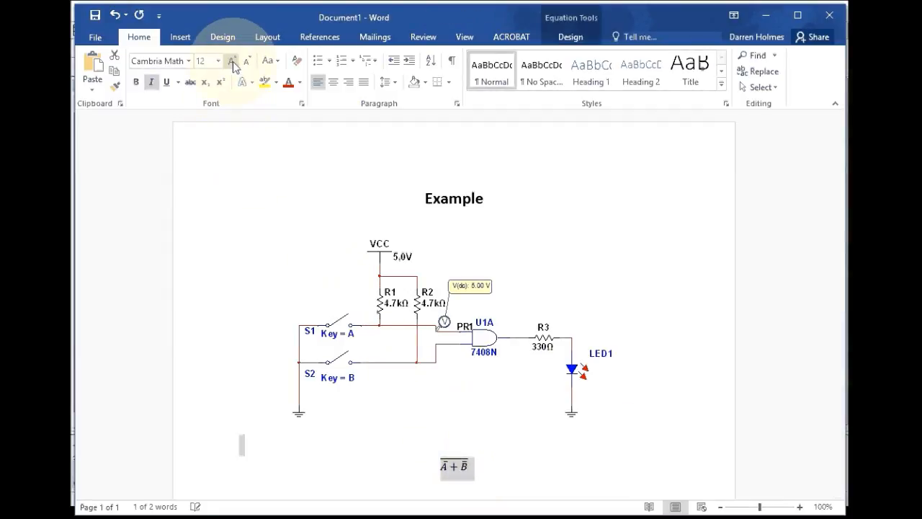
- Increase the selected equation's font size to 18 and deselect it
left_click(231, 62)
left_click(231, 62)
left_click(231, 62)
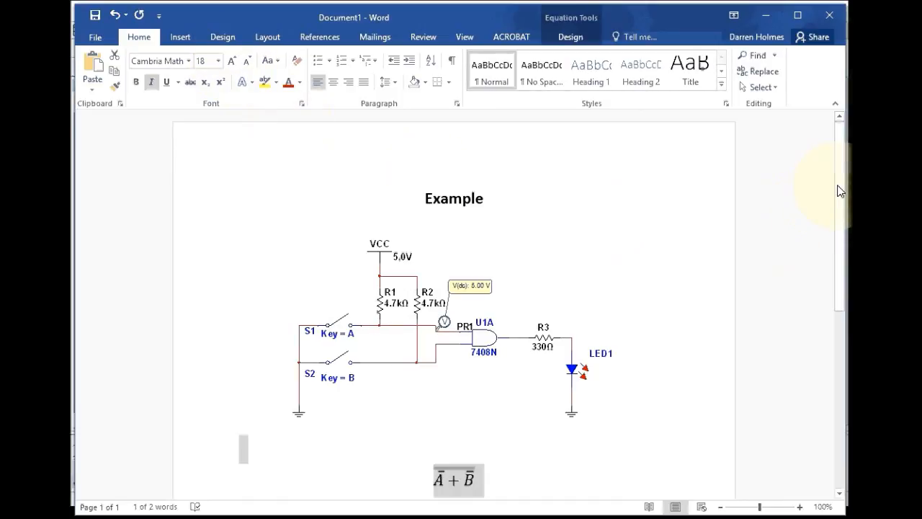
left_click_drag(841, 191, 840, 217)
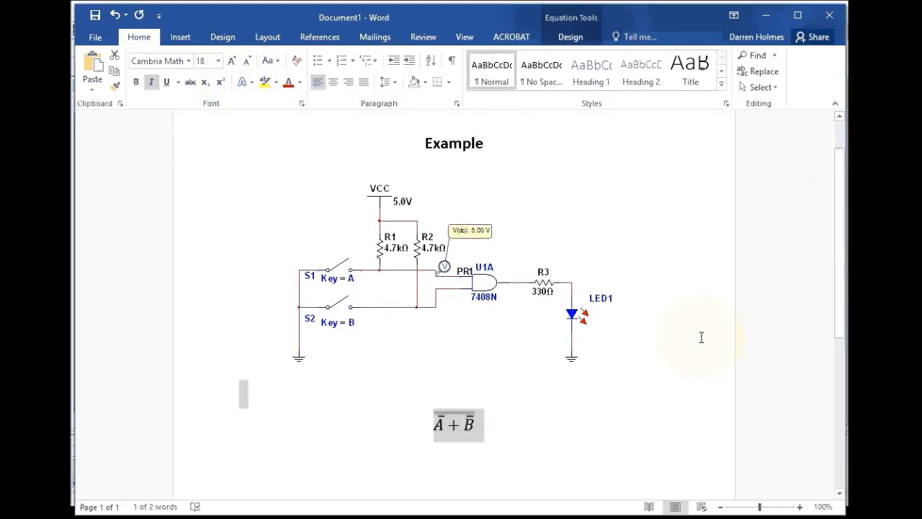
left_click(511, 430)
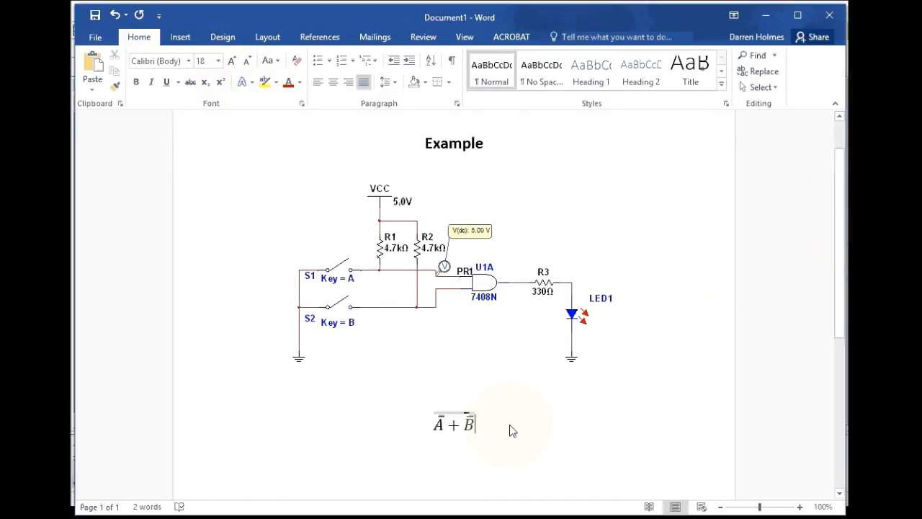
left_click(309, 448)
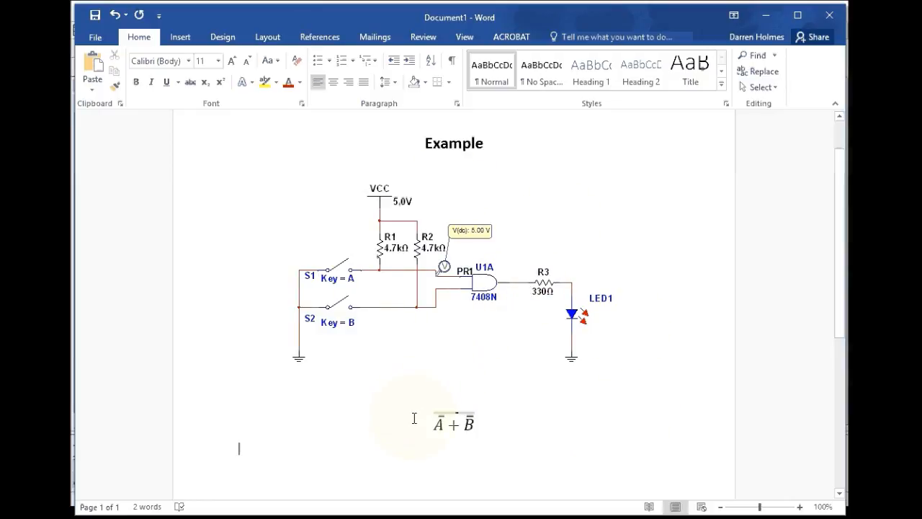
left_click(479, 435)
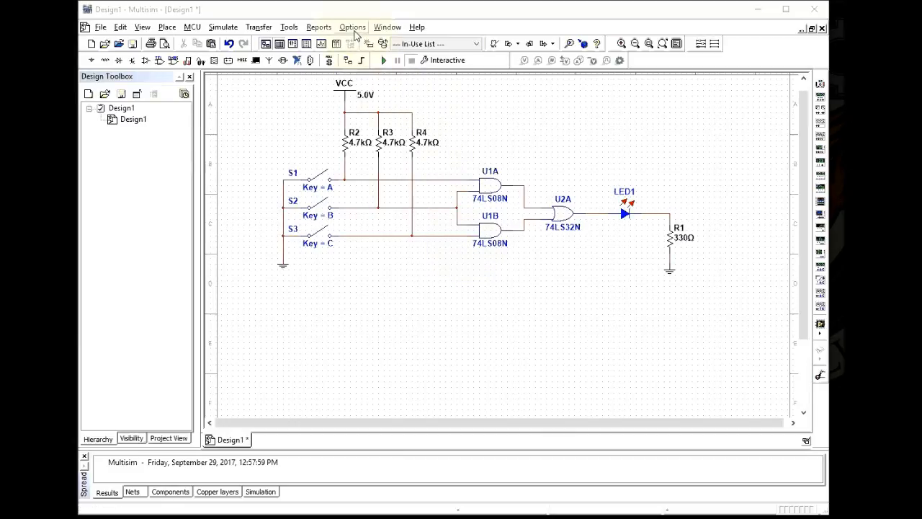
- Switch to Multisim and turn on package pin names for all components in the sheet visibility properties
left_click(353, 29)
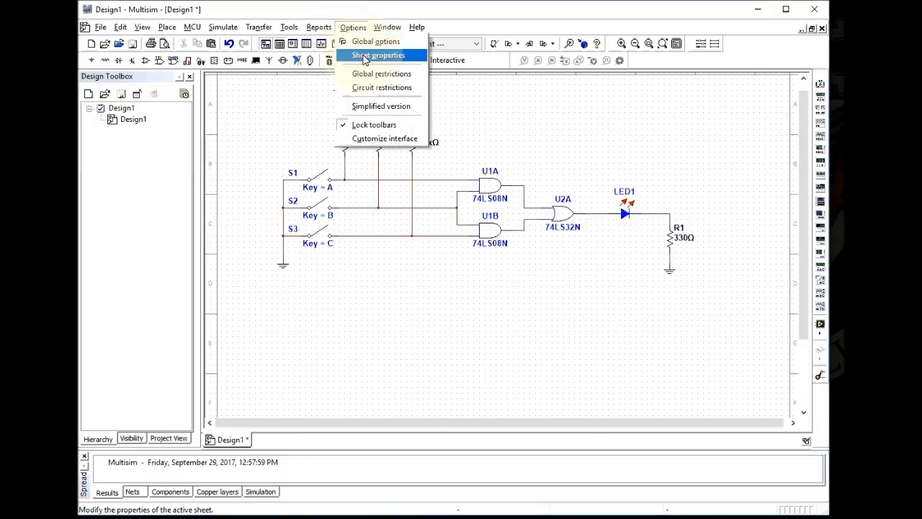
left_click(365, 58)
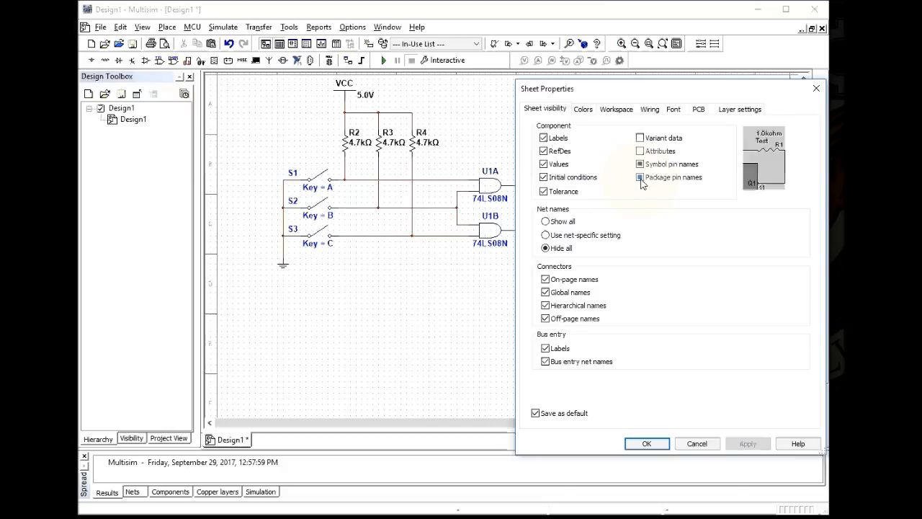
left_click(640, 178)
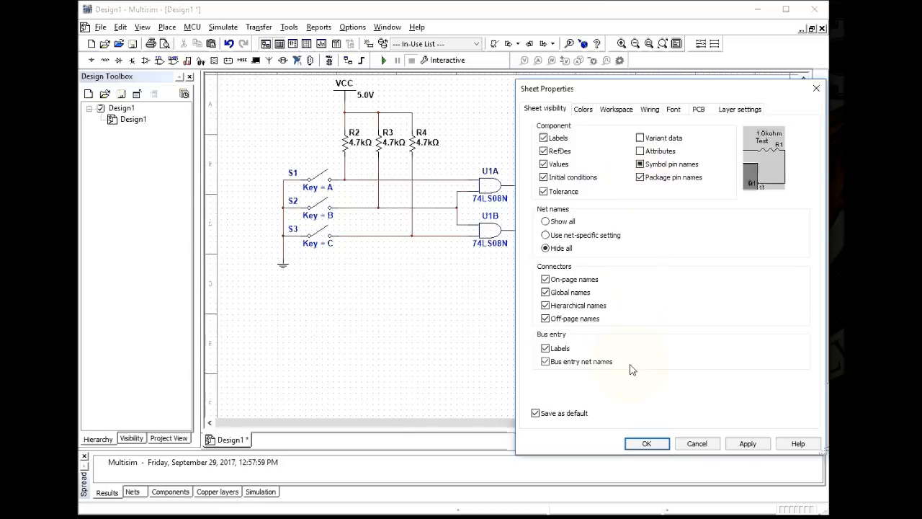
left_click(655, 443)
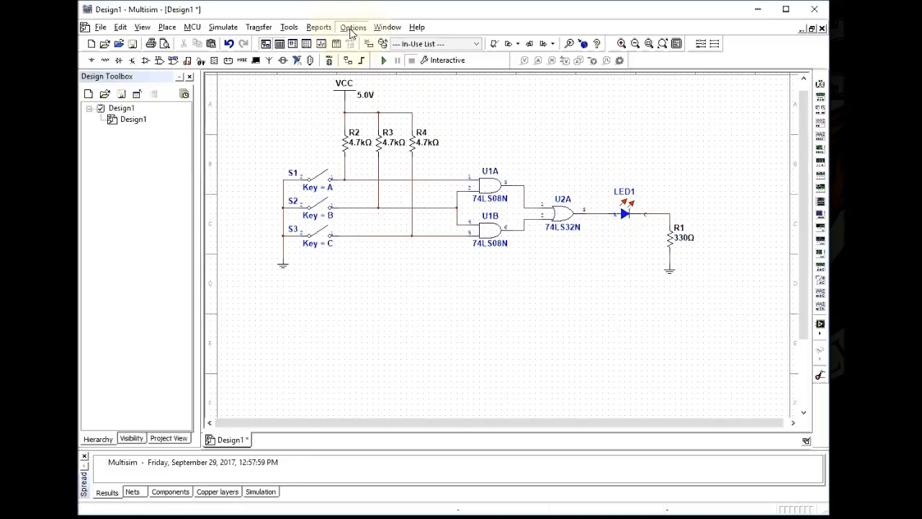
- Return the sheet's package pin names option to its mixed state so each component follows its own setting
left_click(353, 27)
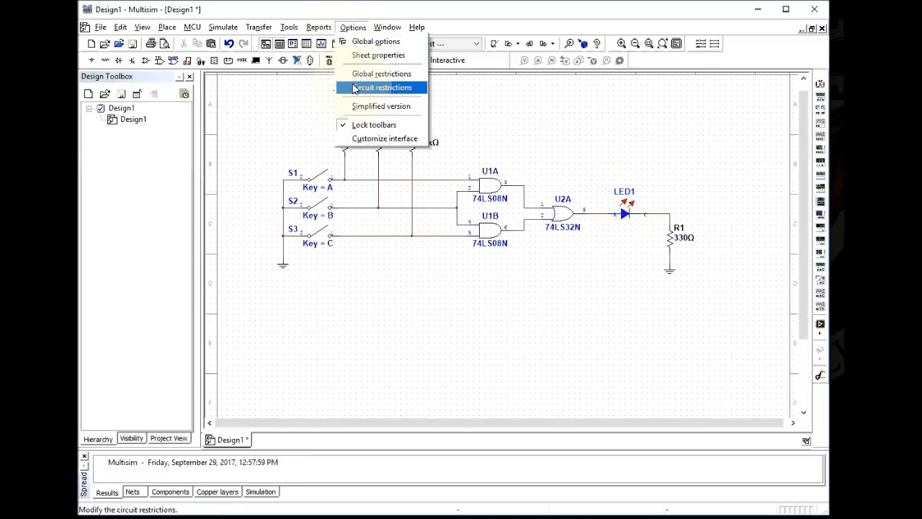
left_click(378, 55)
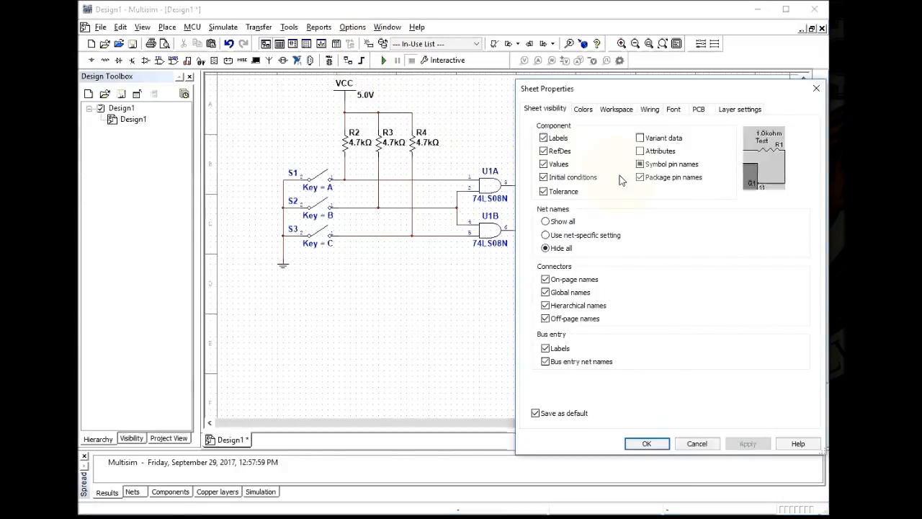
left_click(640, 178)
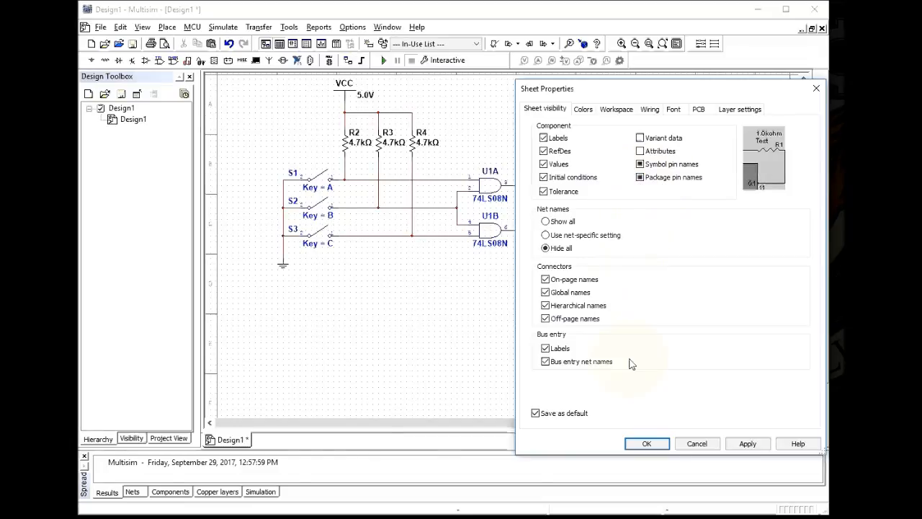
left_click(647, 444)
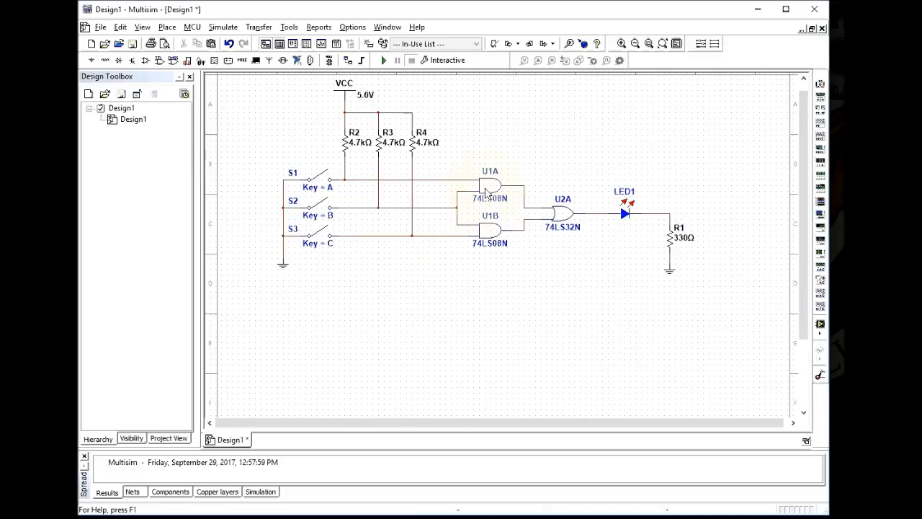
- Give AND gate U1A component-specific visibility settings and show its package pin names
right_click(487, 193)
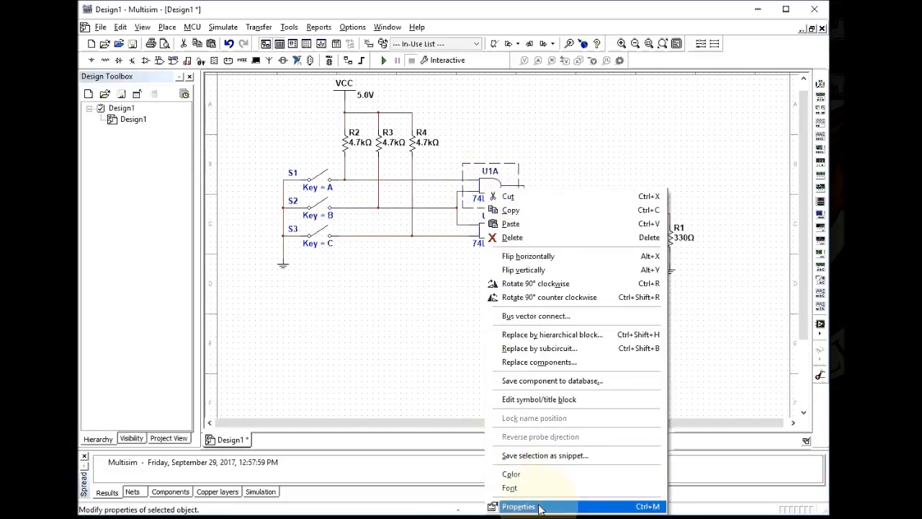
left_click(518, 506)
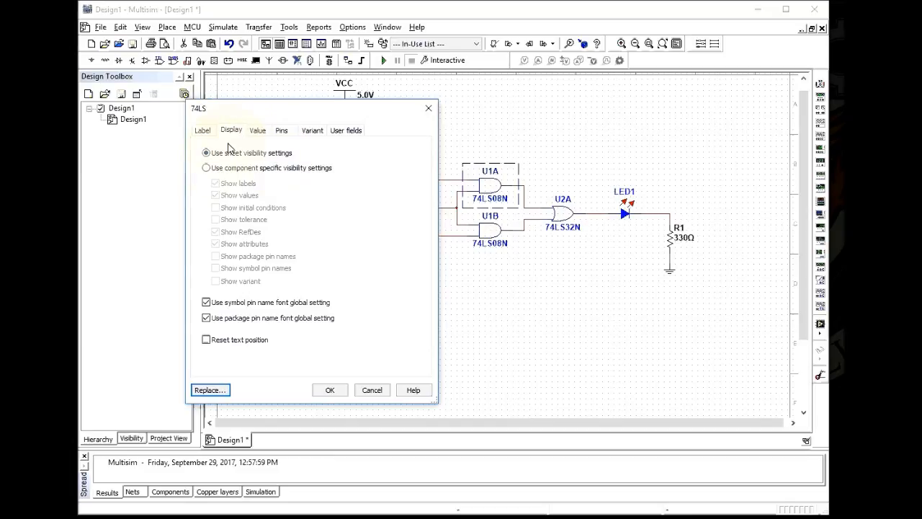
left_click(207, 169)
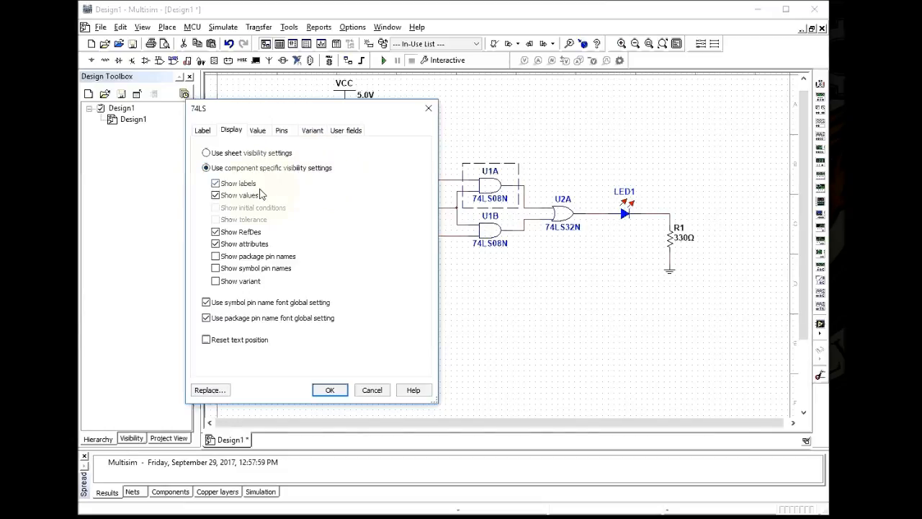
left_click(215, 257)
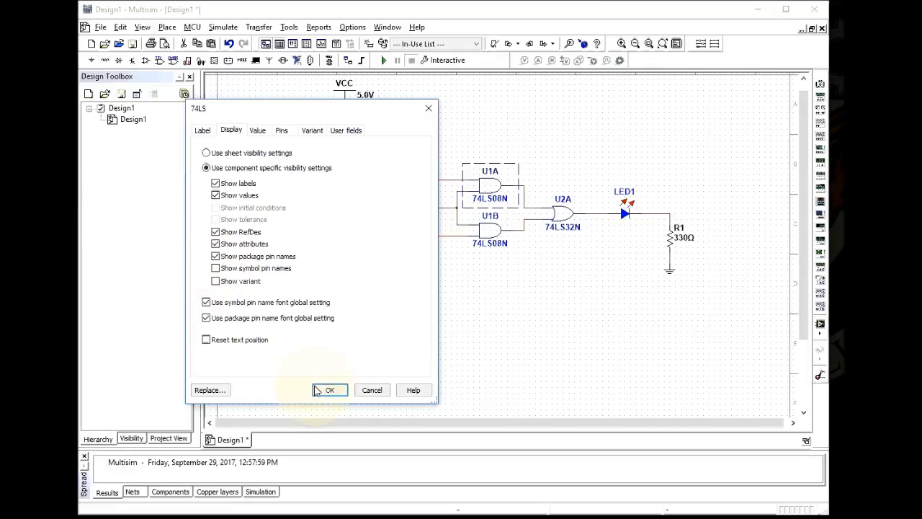
left_click(329, 391)
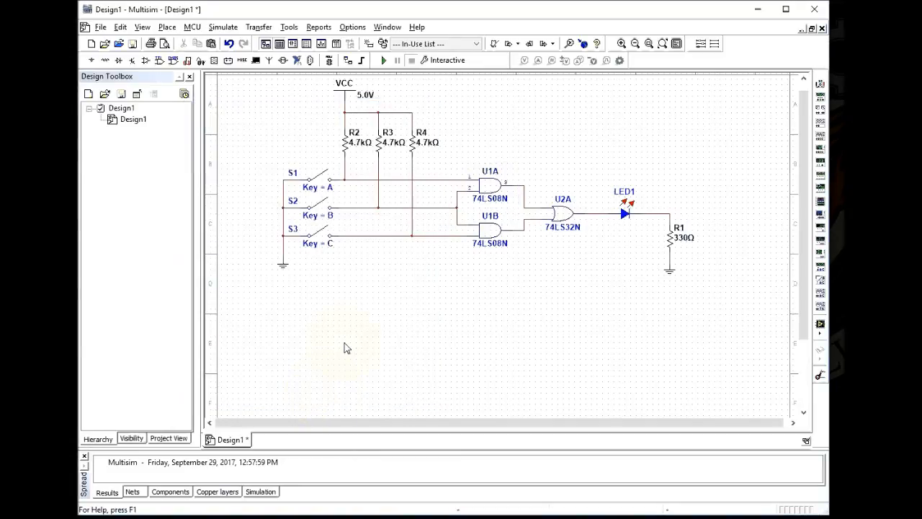
left_click(521, 183)
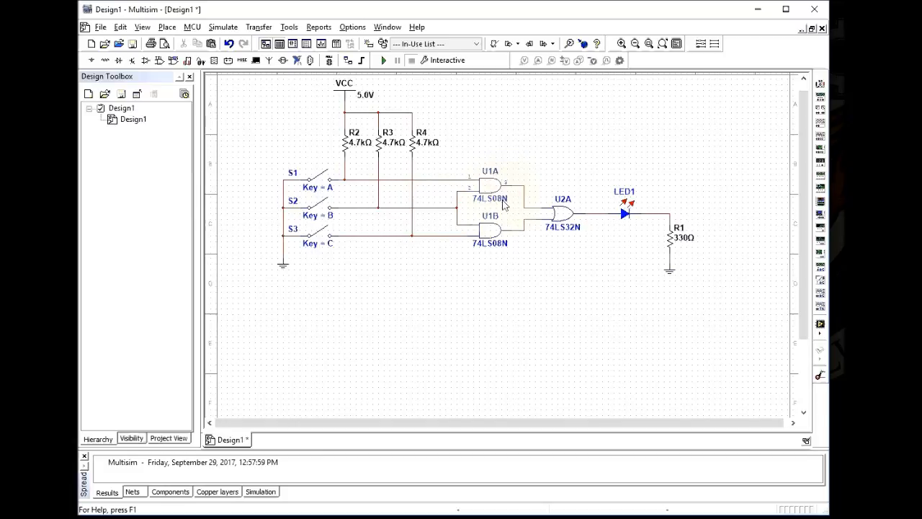
- Give AND gate U1B component-specific visibility settings with package pin names shown
right_click(494, 240)
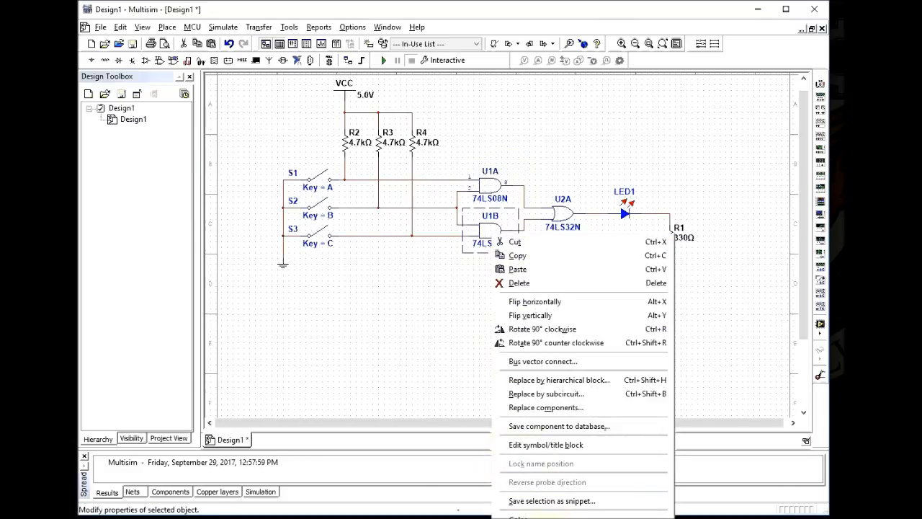
left_click(542, 518)
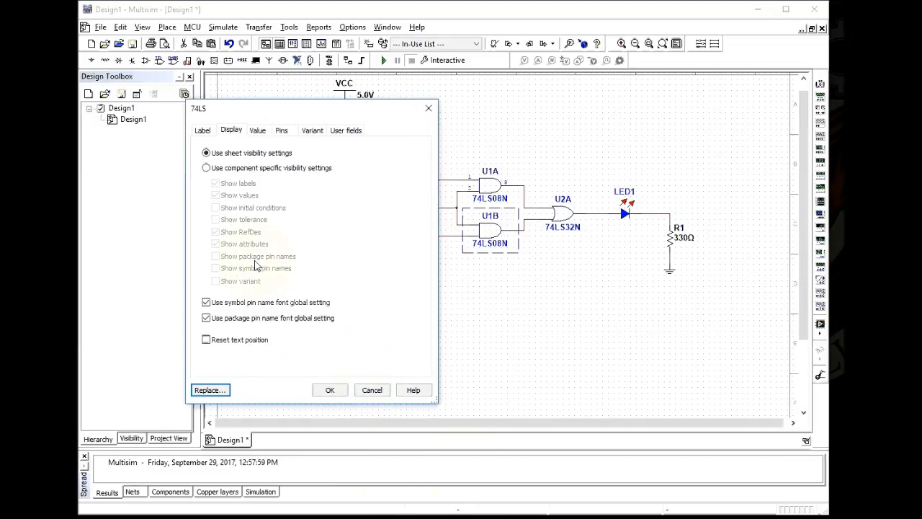
left_click(214, 171)
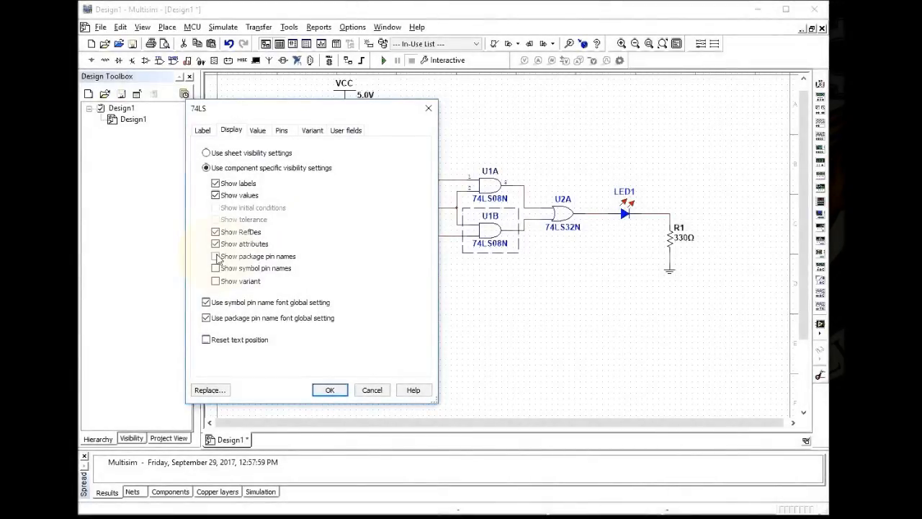
left_click(329, 390)
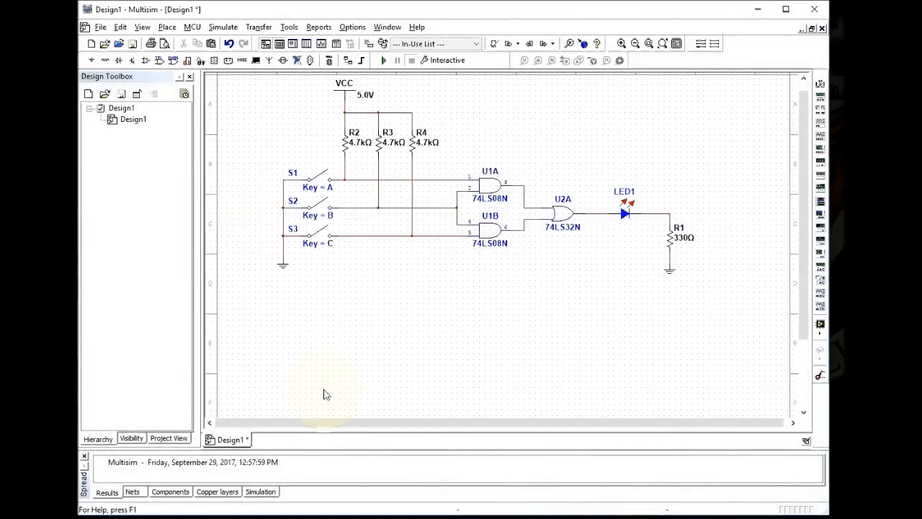
- Use component-specific visibility for OR gate U2A and show its package pin names
right_click(566, 218)
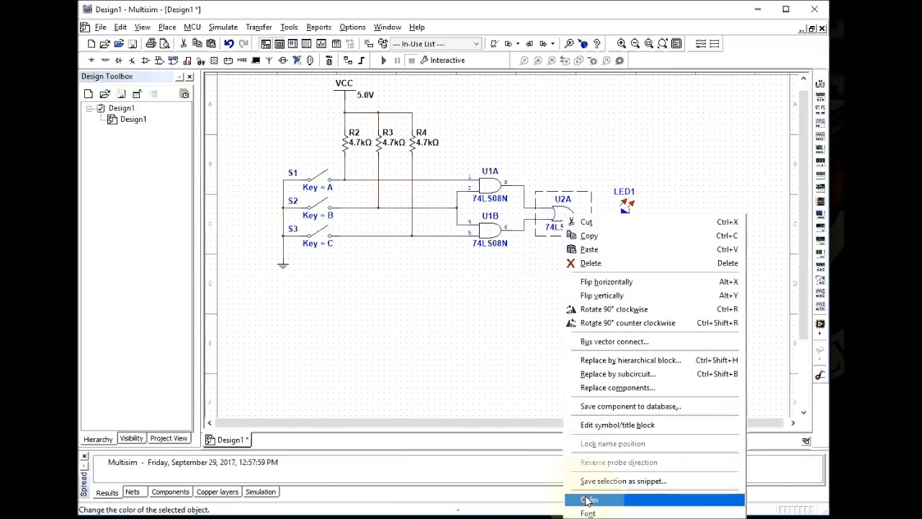
left_click(609, 514)
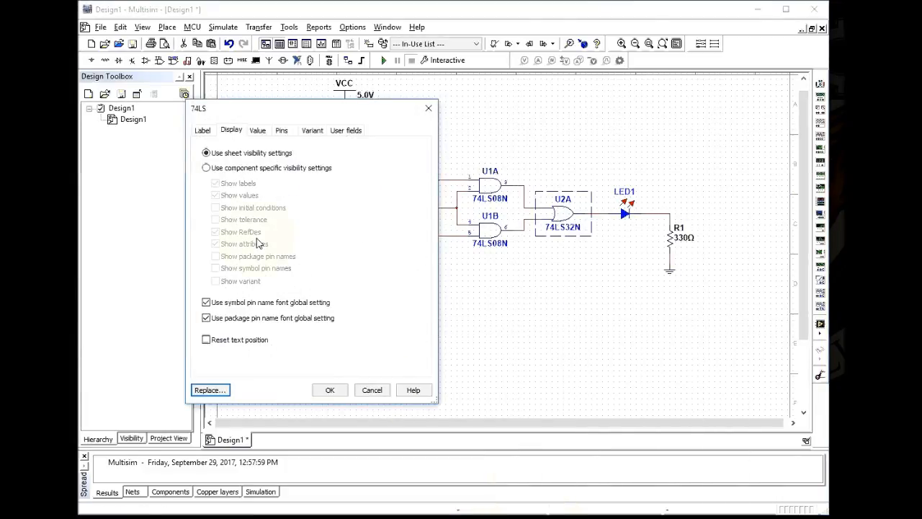
left_click(208, 168)
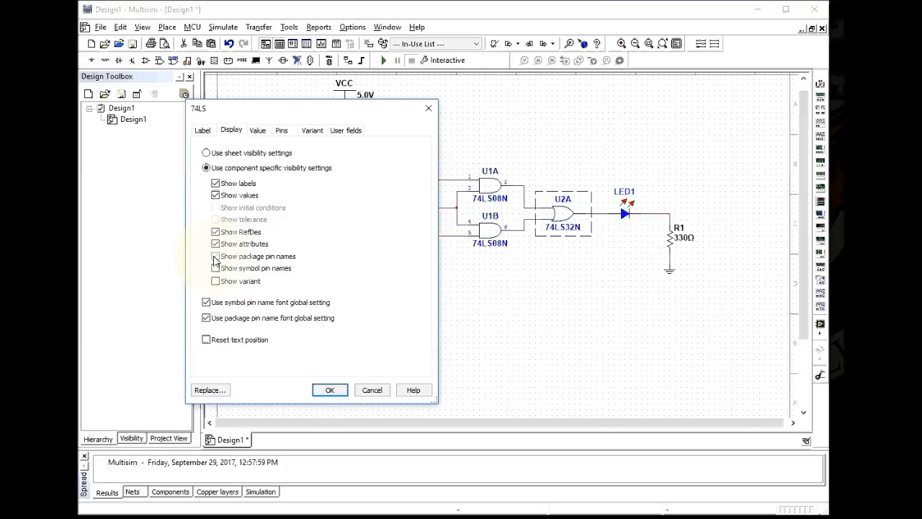
left_click(330, 389)
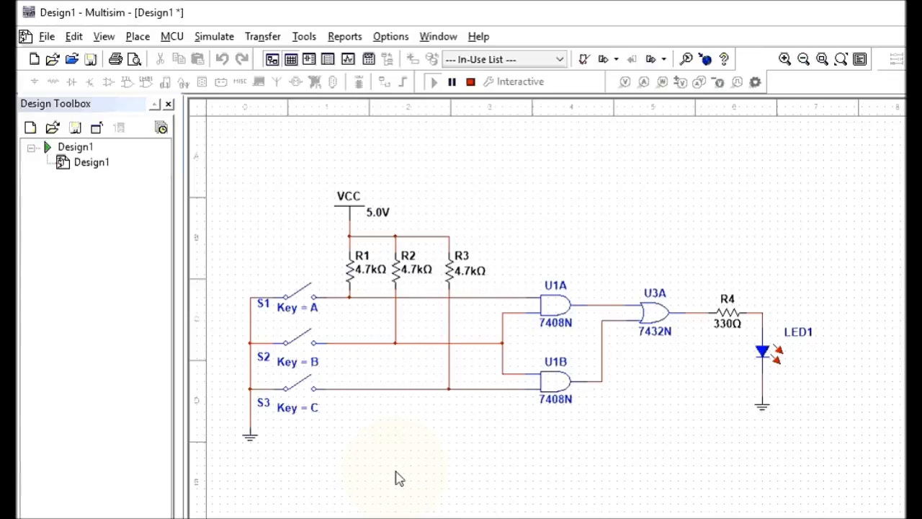
- Toggle switch C, switch A and switch C again in the running three-input circuit simulation
key("c")
key("a")
key("c")
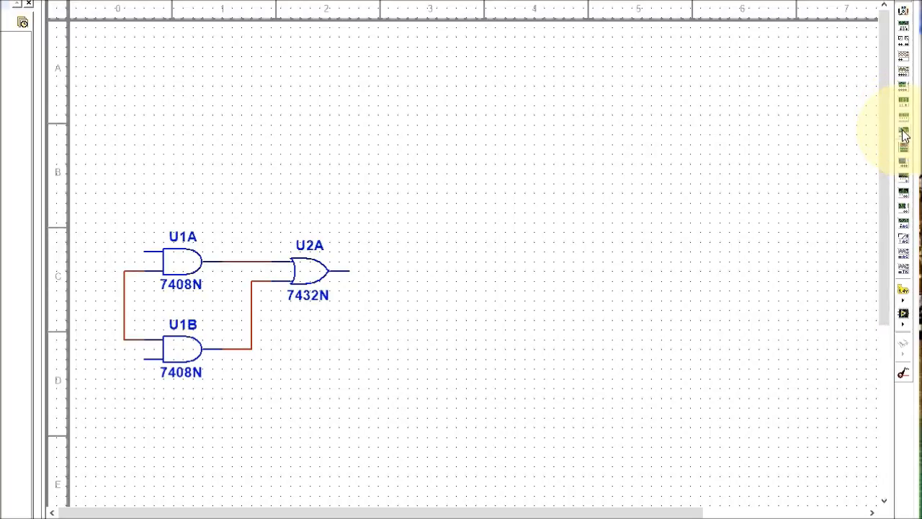
- Place a logic converter above the gates, open it and move its window clear of the circuit
left_click(904, 134)
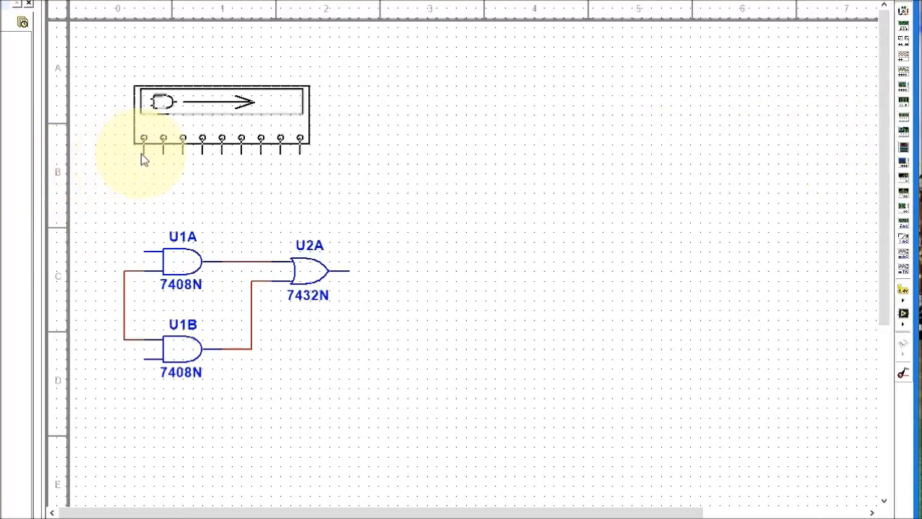
left_click(155, 144)
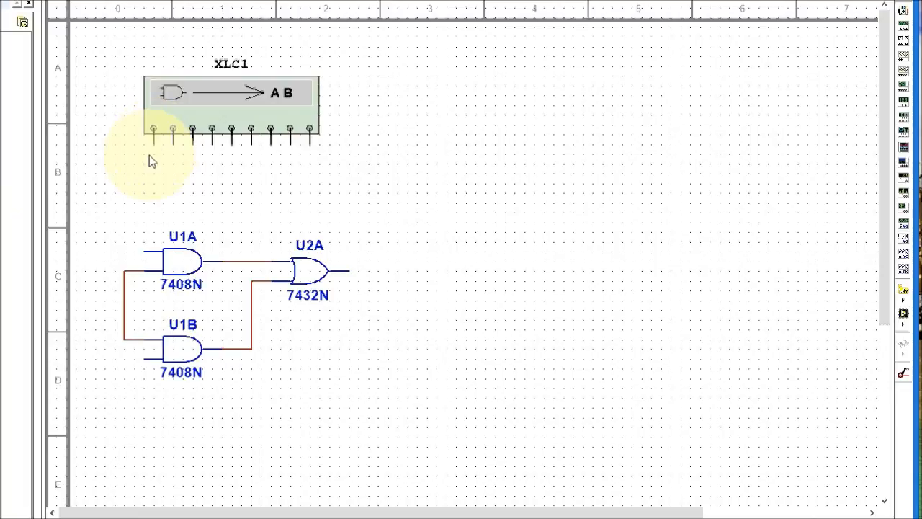
double_click(222, 121)
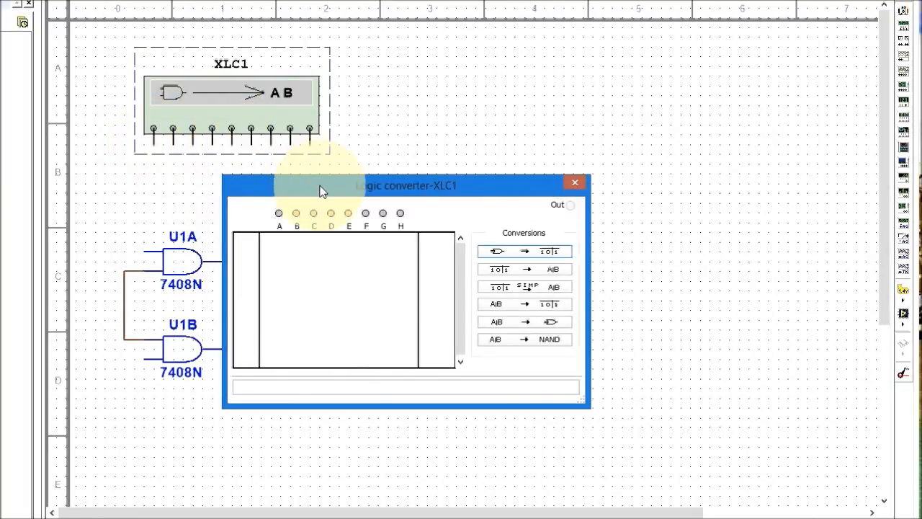
left_click_drag(324, 183, 506, 57)
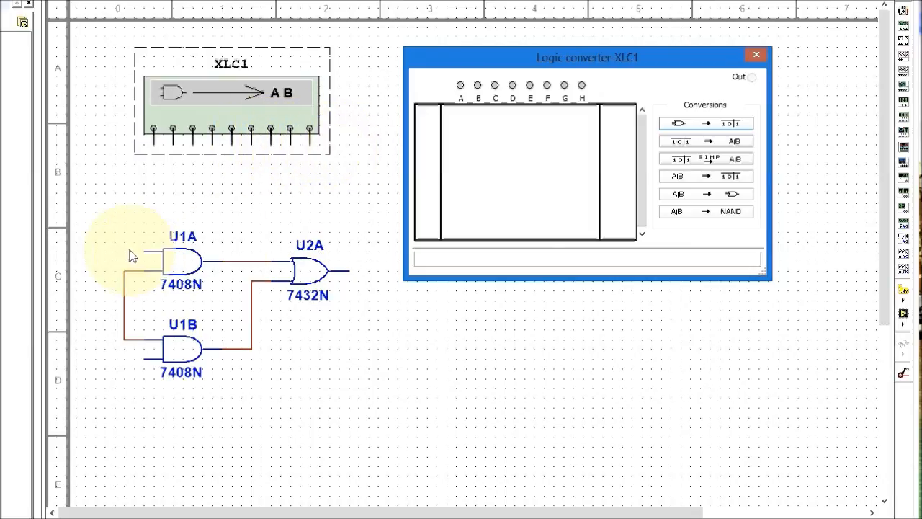
- Enable inputs A, B and C in the logic converter's truth table and return to the schematic
left_click(459, 87)
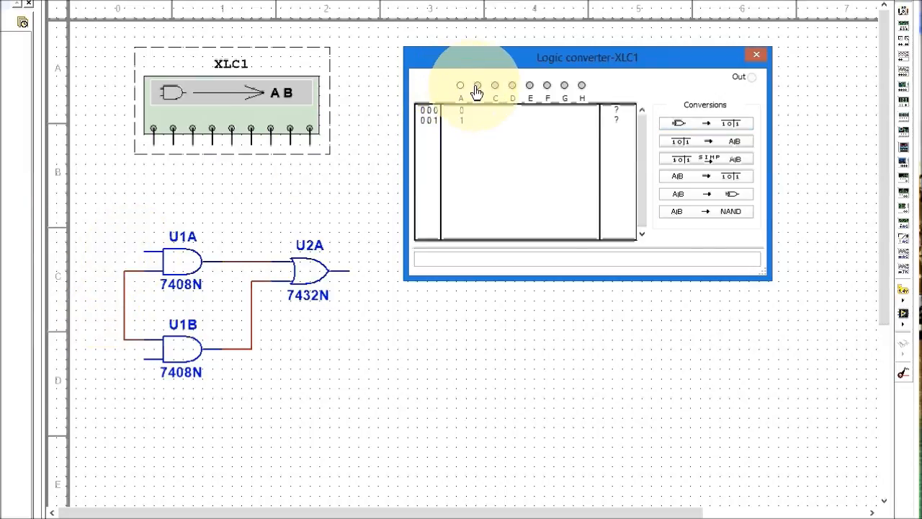
left_click(478, 87)
left_click(495, 88)
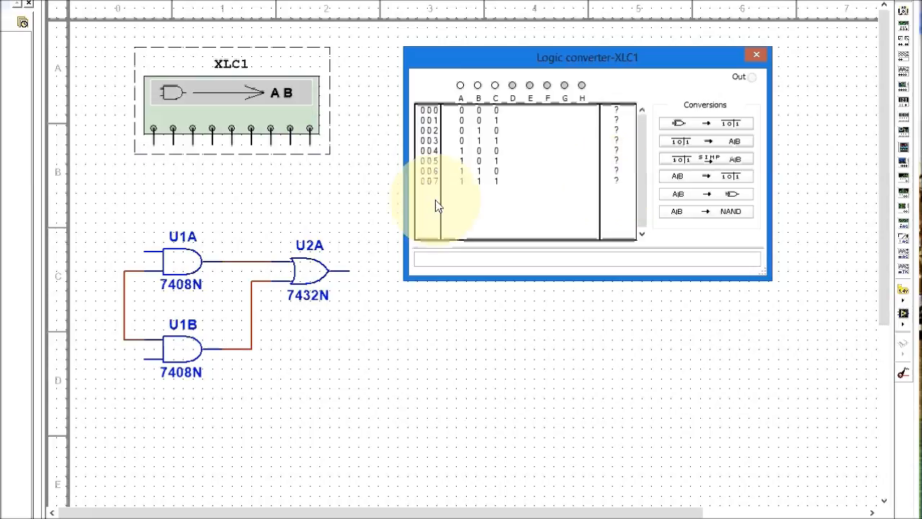
left_click(198, 194)
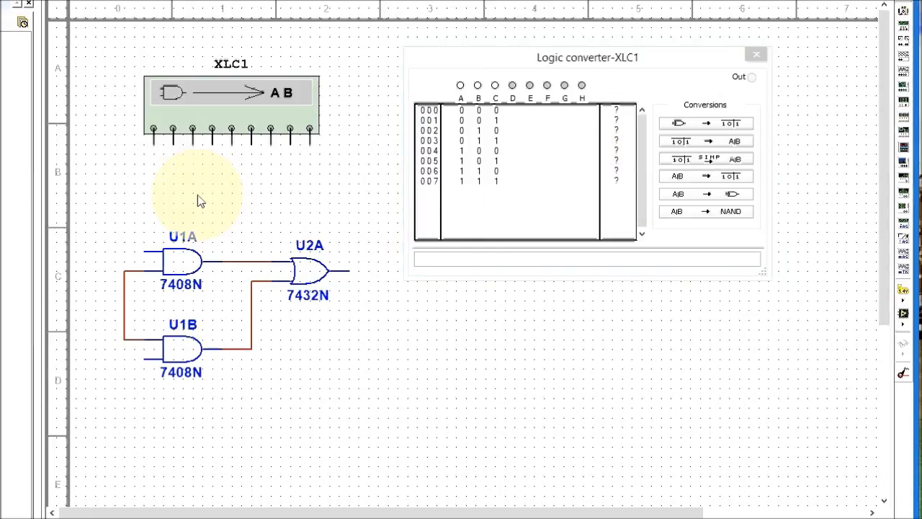
- Wire the logic converter's A terminal to U1A's upper input and its B terminal to the wire shared by U1A and U1B
left_click(152, 143)
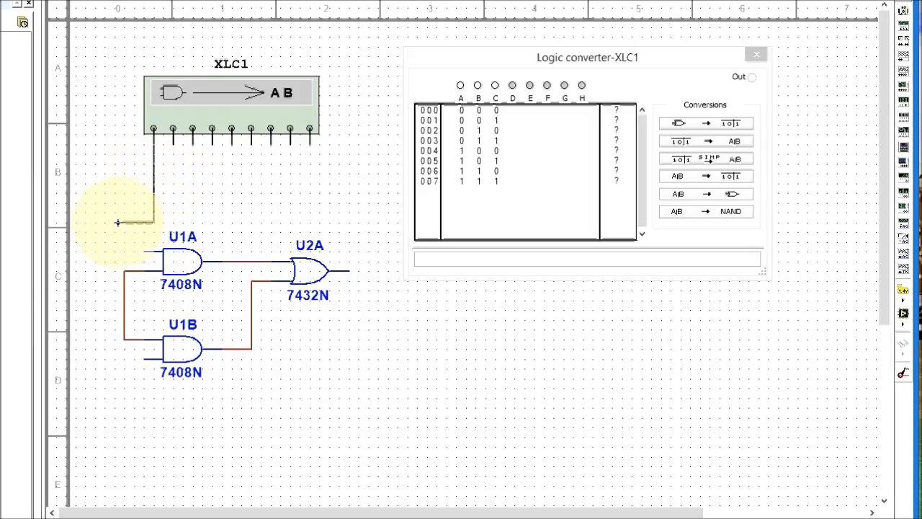
left_click(144, 250)
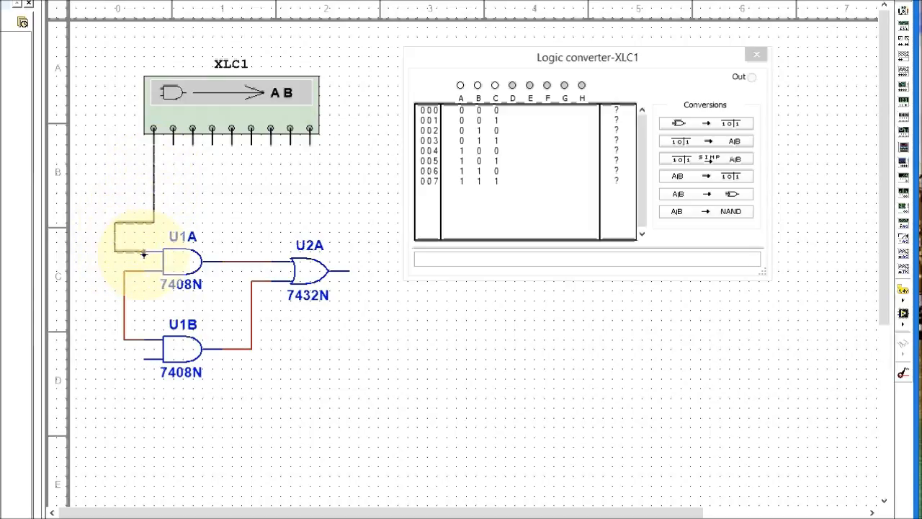
left_click(173, 144)
left_click(174, 212)
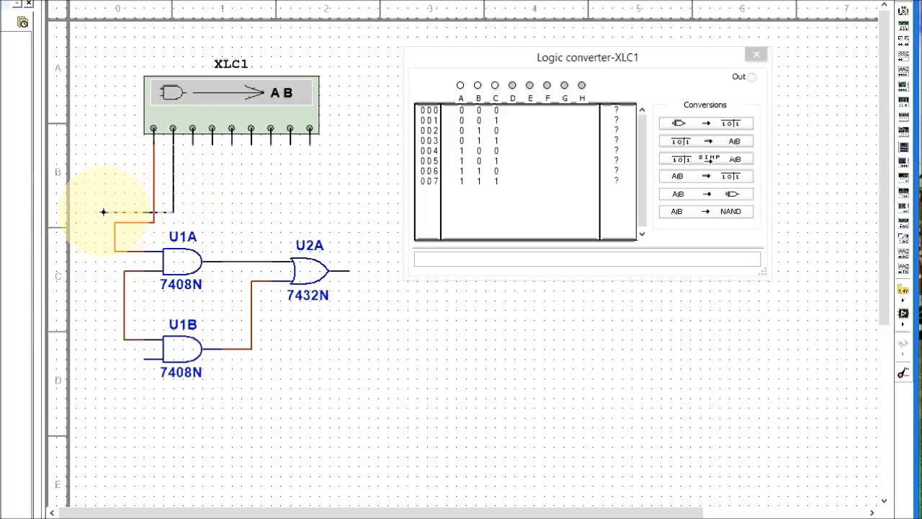
left_click(123, 270)
- Wire the logic converter's C terminal to U1B's lower input and OR gate U2A's output to the converter's output terminal
left_click(192, 144)
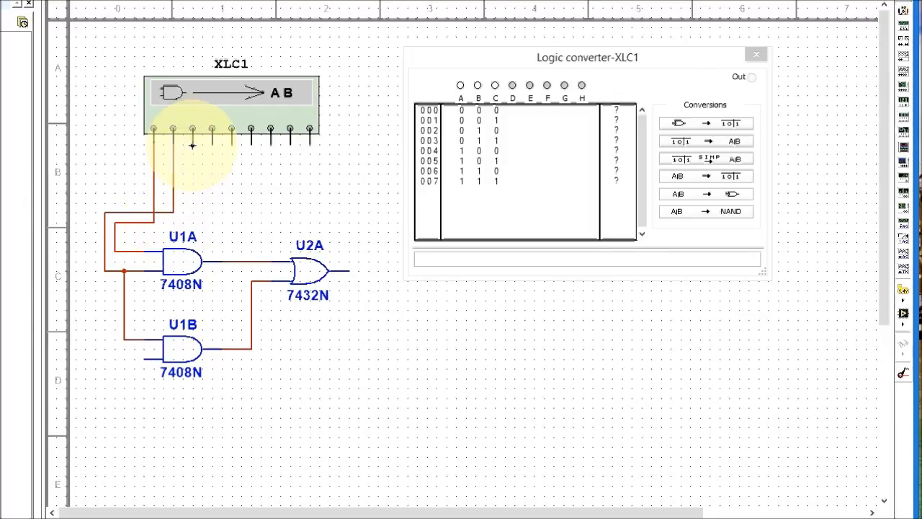
left_click(90, 207)
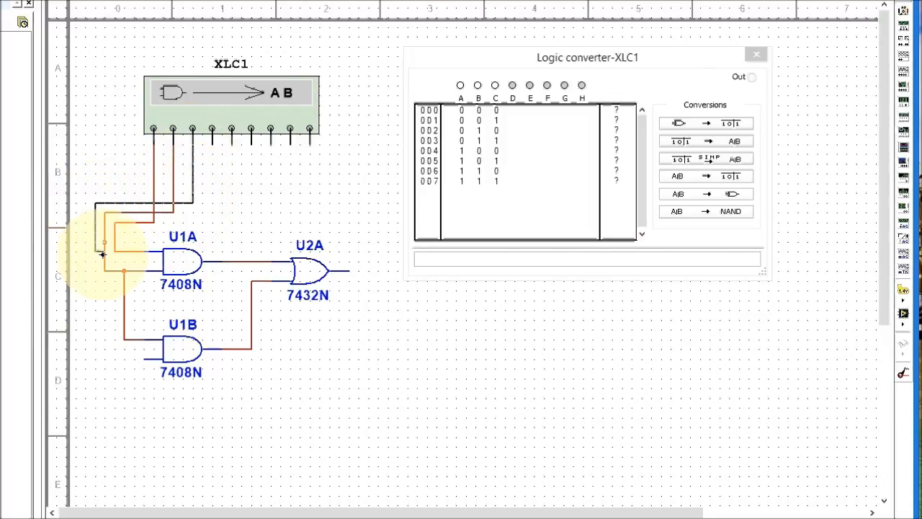
left_click(142, 358)
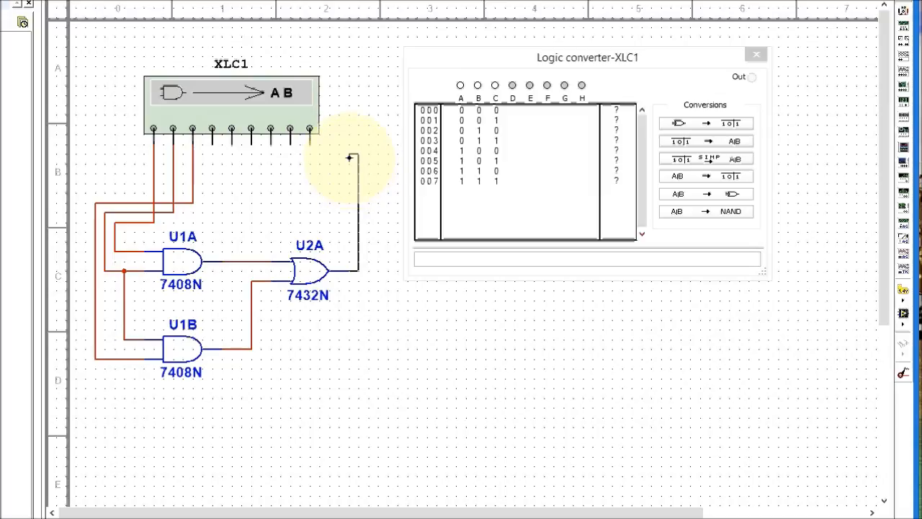
left_click(310, 130)
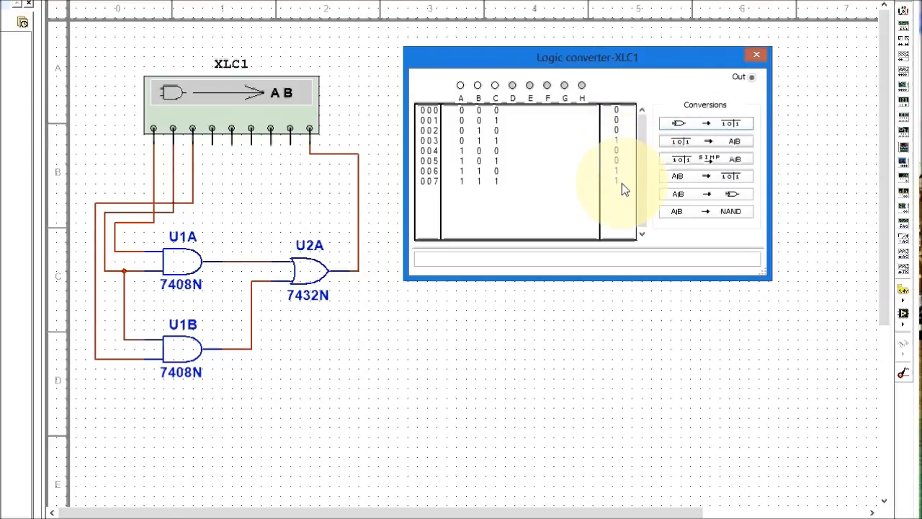
- Convert the circuit's truth table to a Boolean expression and to its simplified Boolean expression in the logic converter
left_click(709, 144)
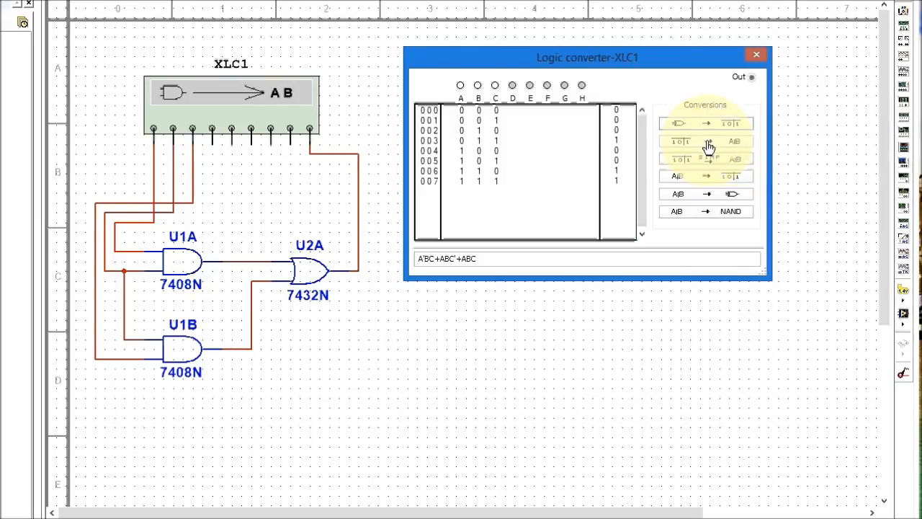
left_click(453, 258)
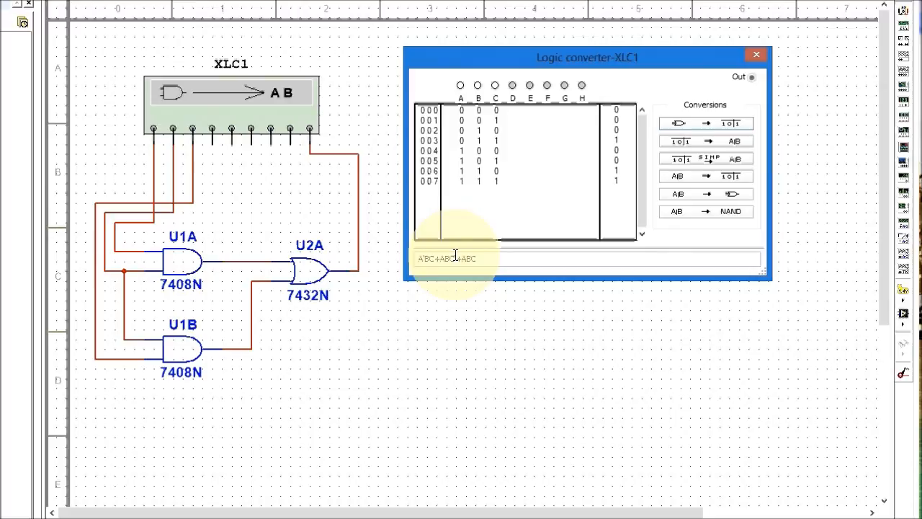
left_click(704, 161)
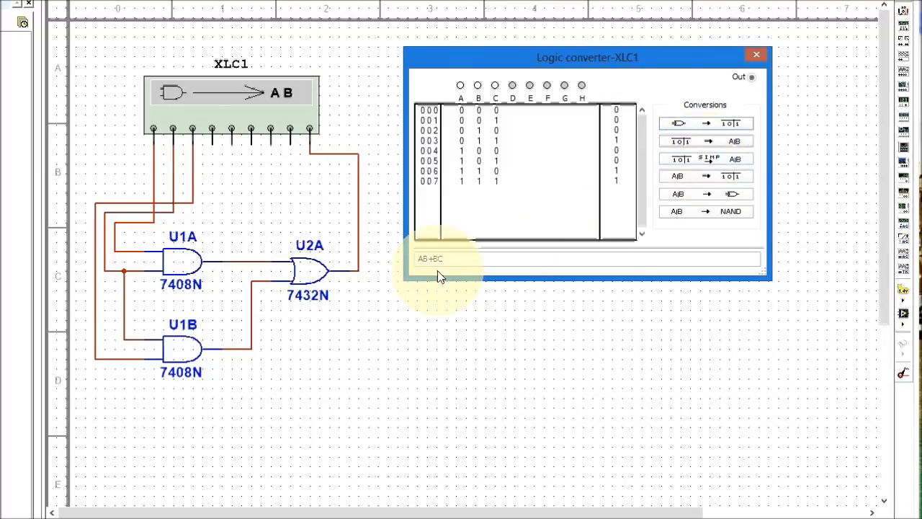